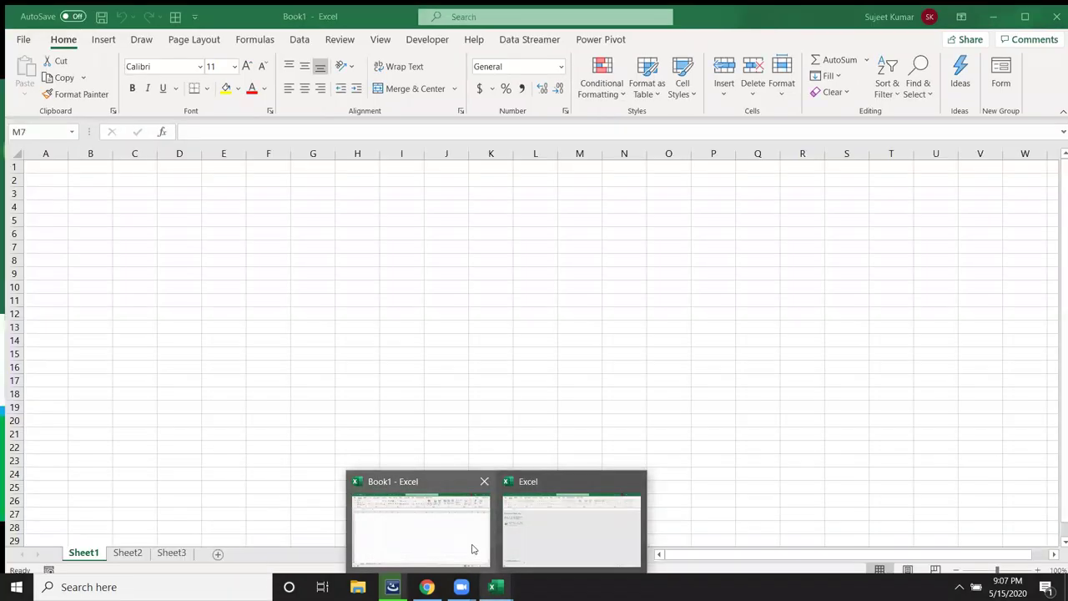
# Step: Switch to Book1 and enter the heading Name in cell A1
pyautogui.click(470, 548)
pyautogui.click(181, 309)
pyautogui.click(36, 165)
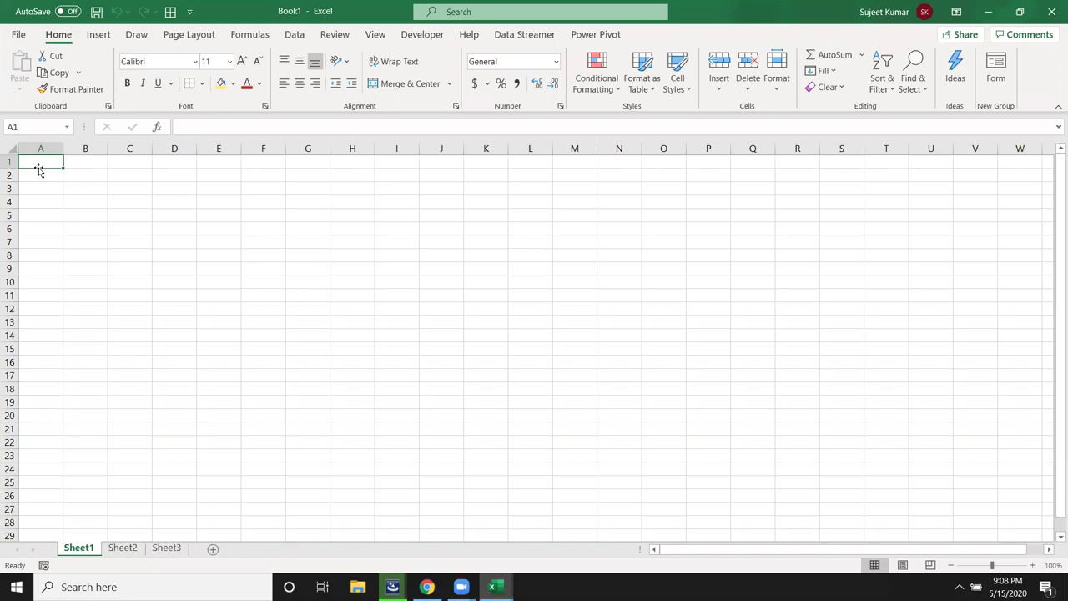
pyautogui.click(56, 215)
pyautogui.click(198, 229)
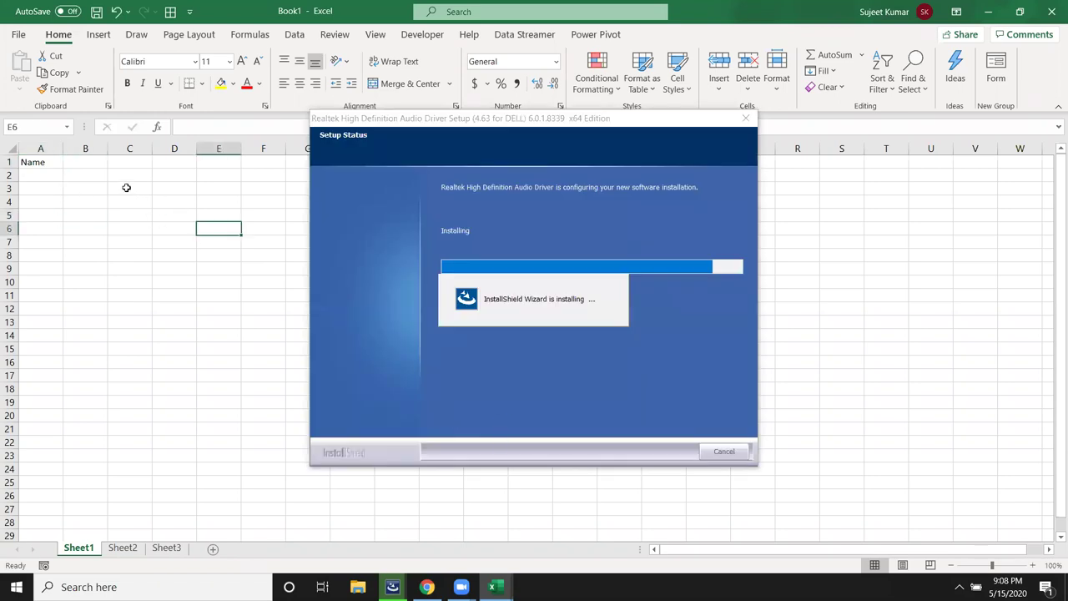
# Step: Enter S-1 in B1 and fill the headings across to S-4 in E1
pyautogui.click(92, 163)
pyautogui.write('P')
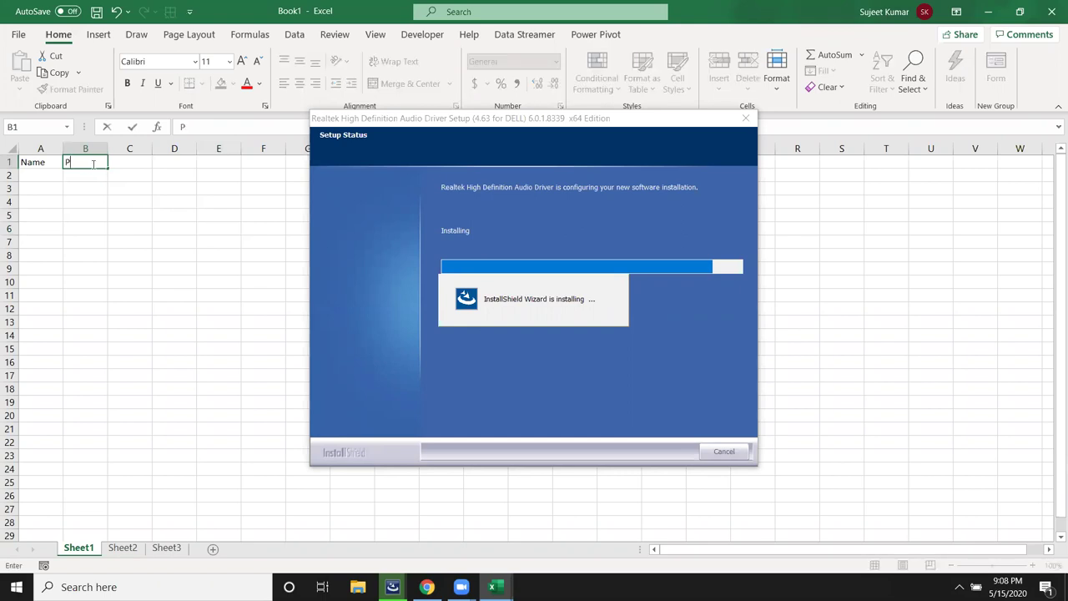
pyautogui.press('Escape')
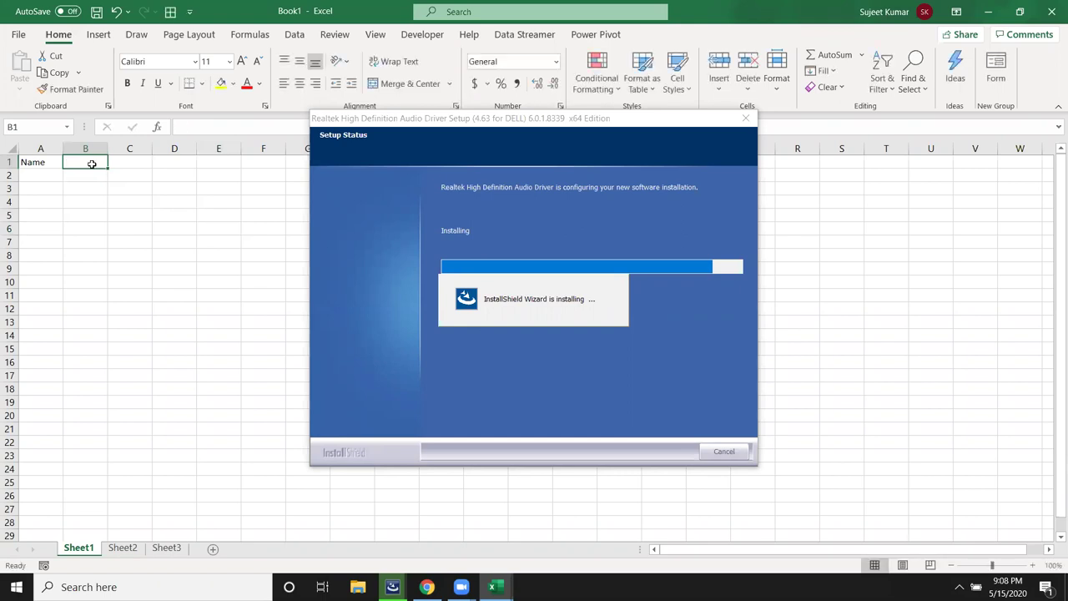
pyautogui.write('Su')
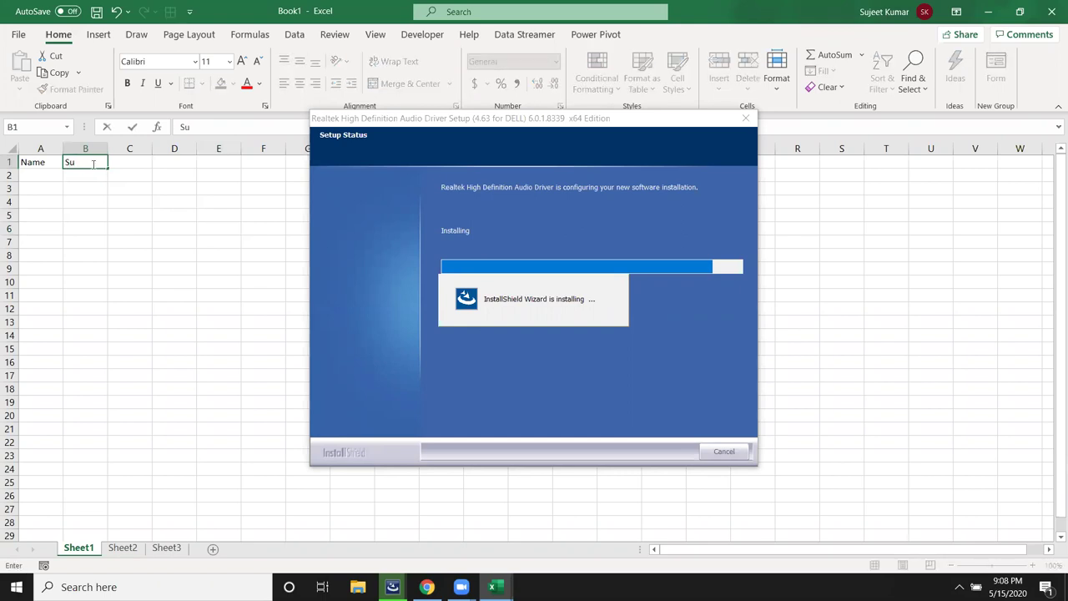
pyautogui.press('BackSpace')
pyautogui.write('-1')
pyautogui.click(112, 250)
pyautogui.click(87, 162)
pyautogui.moveTo(107, 168); pyautogui.dragTo(240, 174)
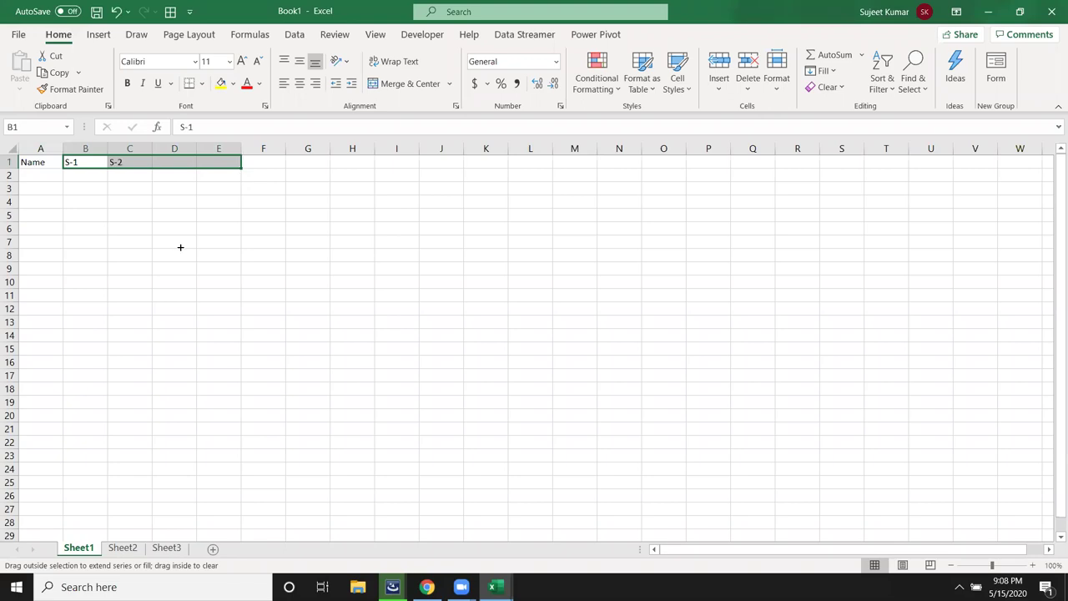
# Step: Enter the first name in A2, fill names down to A10, and begin =RANDBETWEEN in B2
pyautogui.click(50, 175)
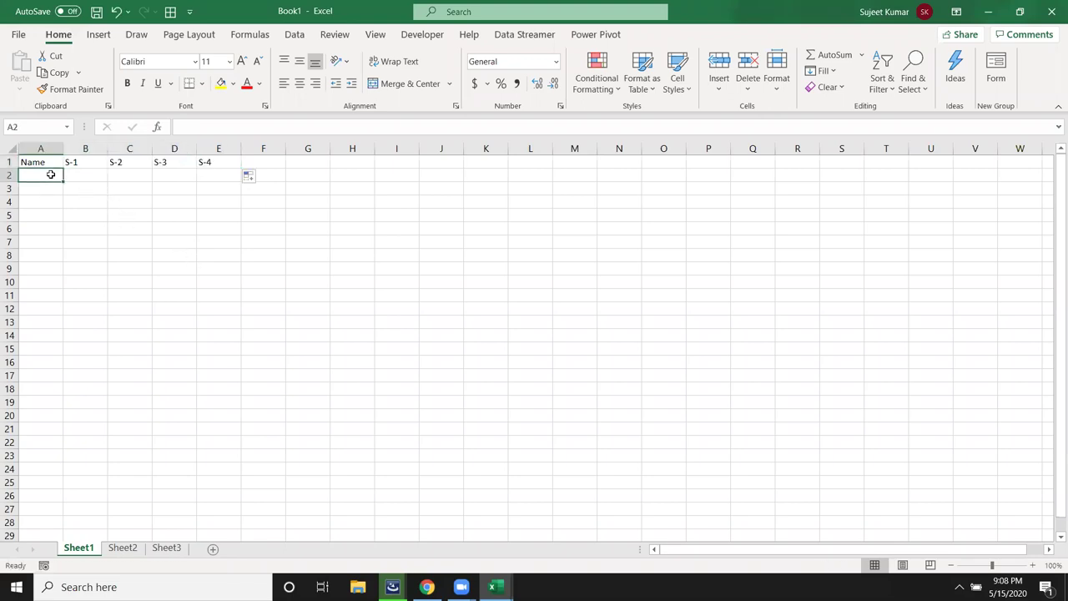
pyautogui.write('Puja')
pyautogui.press('Return')
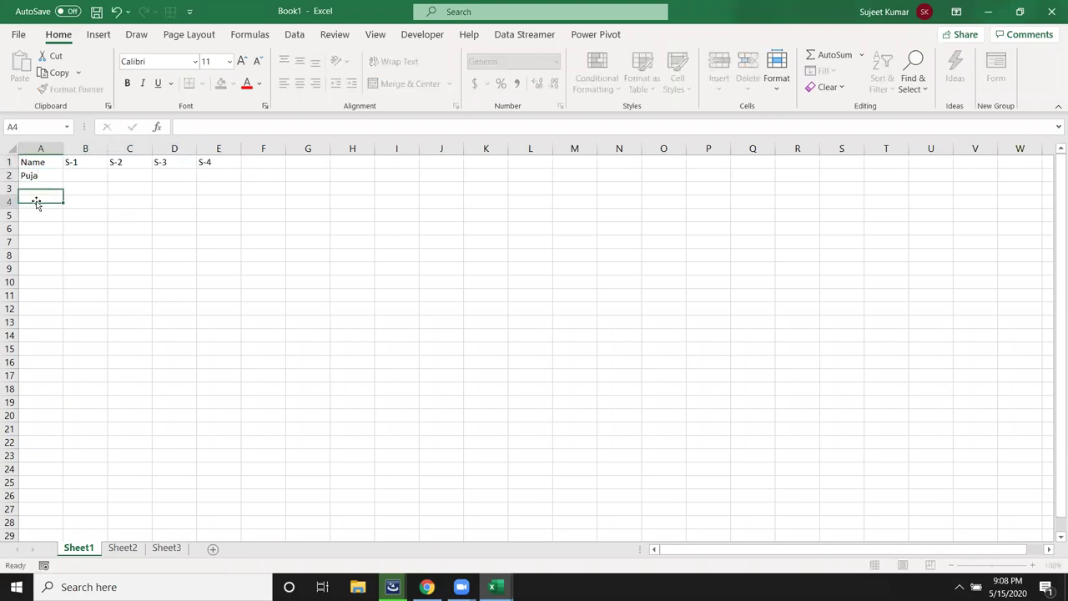
pyautogui.click(52, 179)
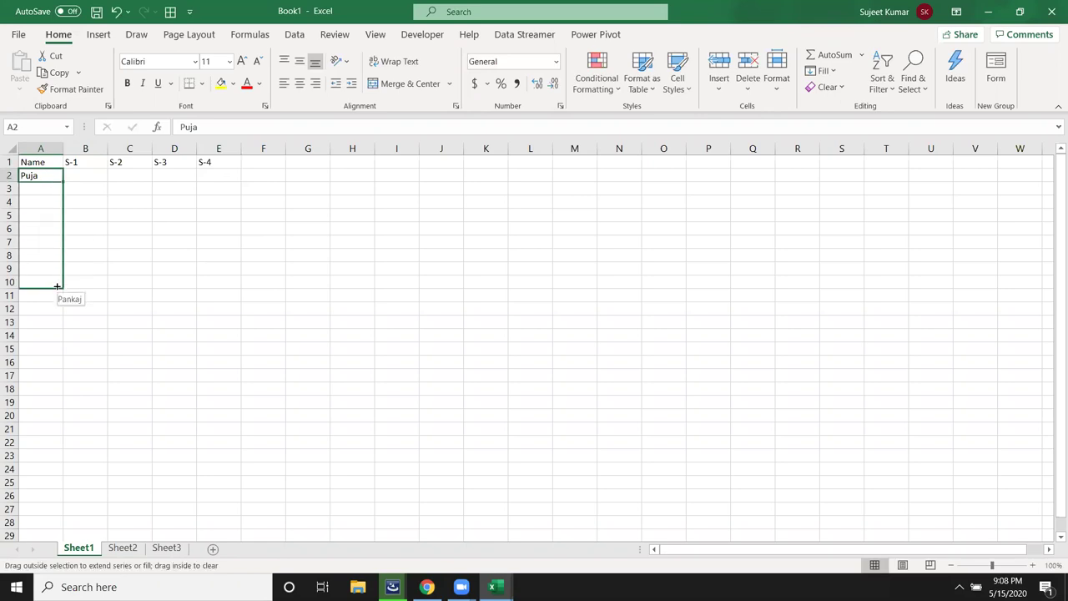
pyautogui.moveTo(63, 181); pyautogui.dragTo(58, 286)
pyautogui.click(102, 173)
pyautogui.write('=ran')
# Step: Fill B2:E10 with =RANDBETWEEN(10,90) and copy that score block
pyautogui.press('Down')
pyautogui.press('Down')
pyautogui.press('Tab')
pyautogui.write('10')
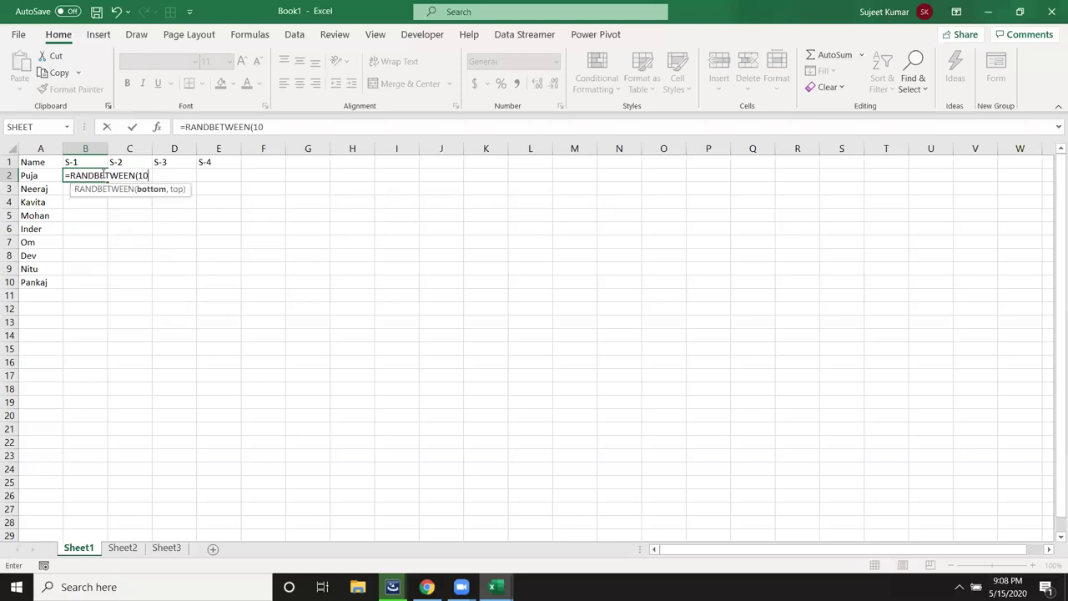
pyautogui.write(',90')
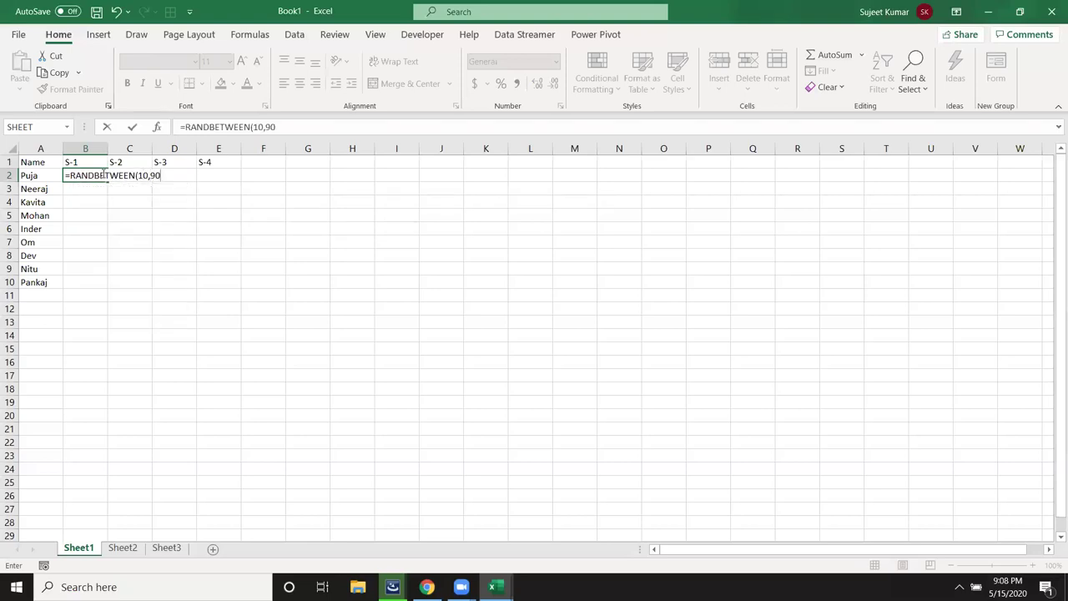
pyautogui.hotkey('ctrl', 'Return')
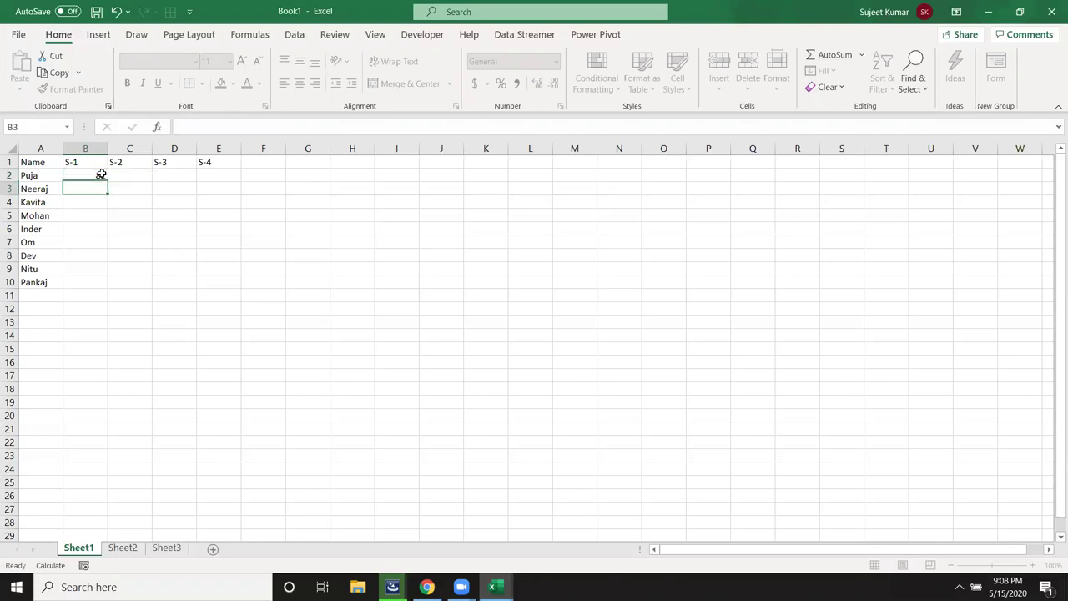
pyautogui.hotkey('shift', 'Right')
pyautogui.hotkey('shift', 'Right')
pyautogui.hotkey('shift', 'Right')
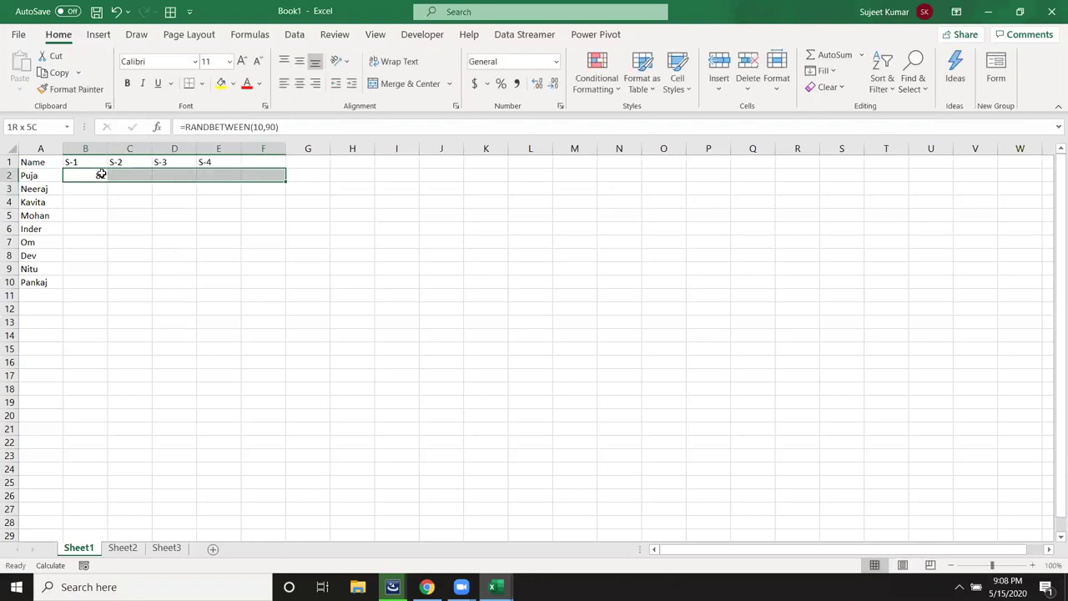
pyautogui.hotkey('shift', 'Left')
pyautogui.hotkey('shift', 'Left')
pyautogui.hotkey('shift', 'Right')
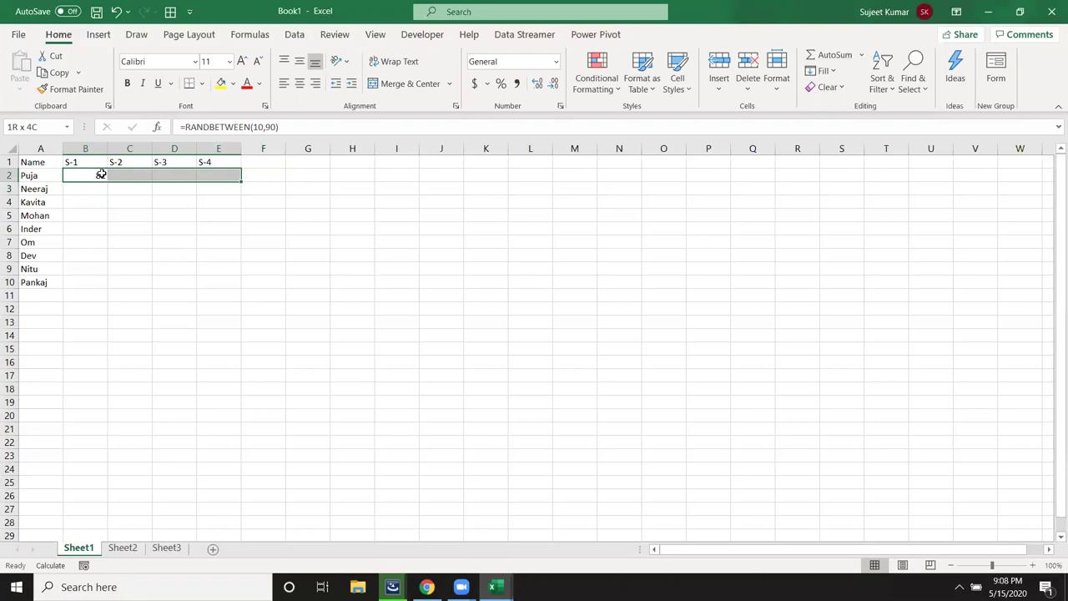
pyautogui.hotkey('shift', 'Down')
pyautogui.hotkey('shift', 'Down')
pyautogui.hotkey('shift', 'Down')
pyautogui.hotkey('shift', 'Down')
pyautogui.hotkey('shift', 'Down')
pyautogui.hotkey('shift', 'Down')
pyautogui.hotkey('shift', 'Down')
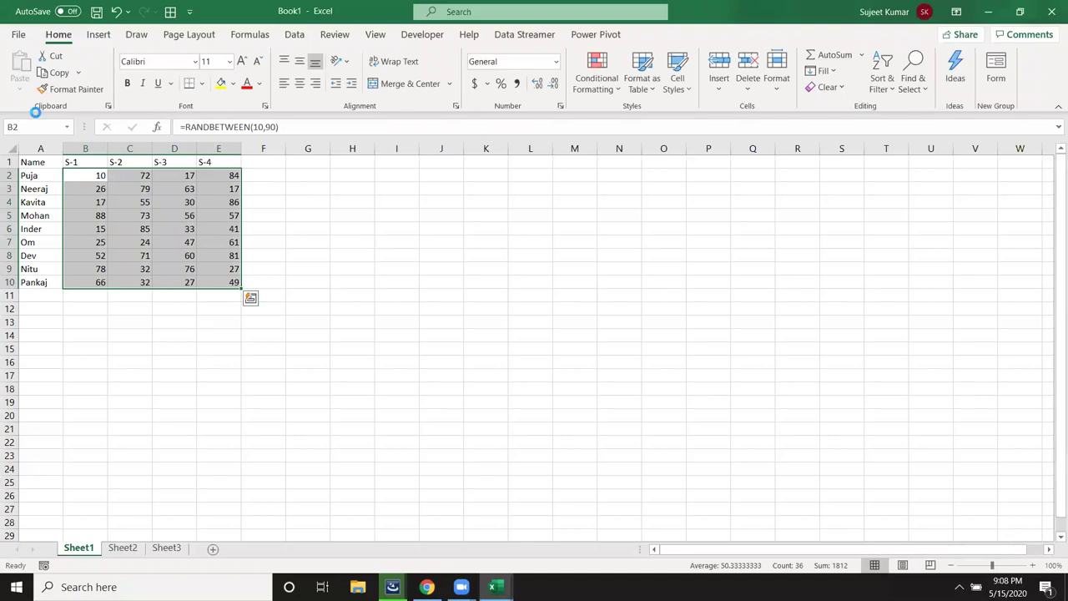
pyautogui.hotkey('ctrl', 'c')
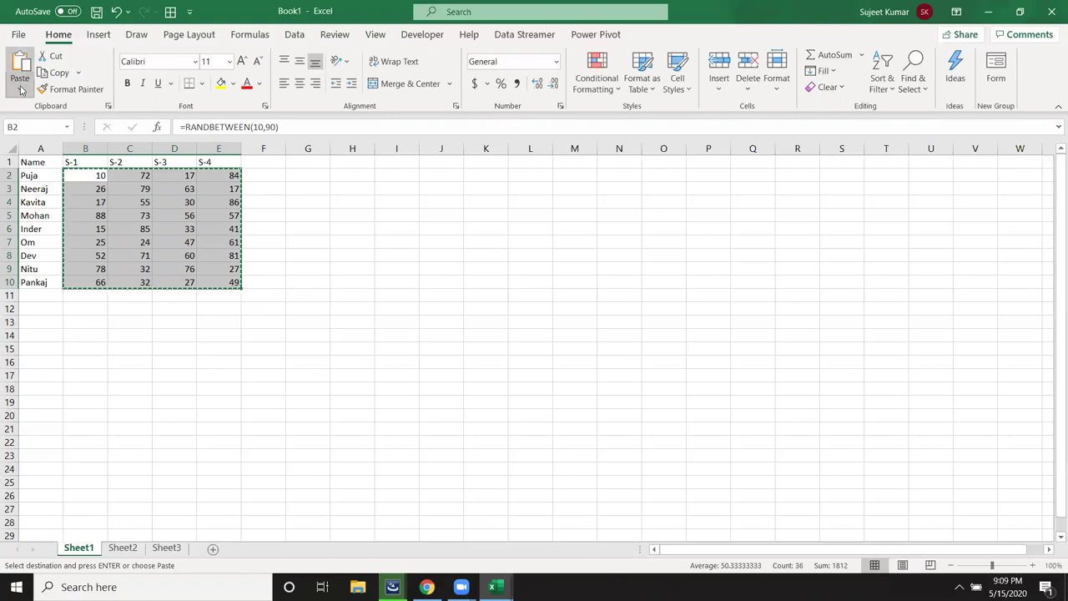
# Step: Paste the copied scores back over B2:E10 as plain values
pyautogui.click(20, 88)
pyautogui.press('Down')
pyautogui.press('Down')
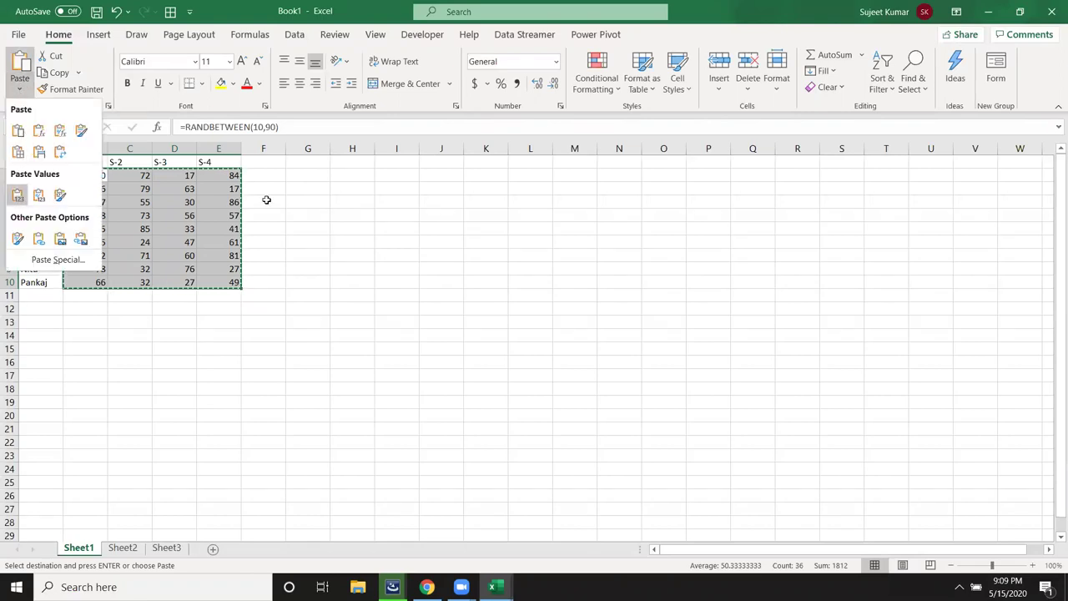
pyautogui.press('Return')
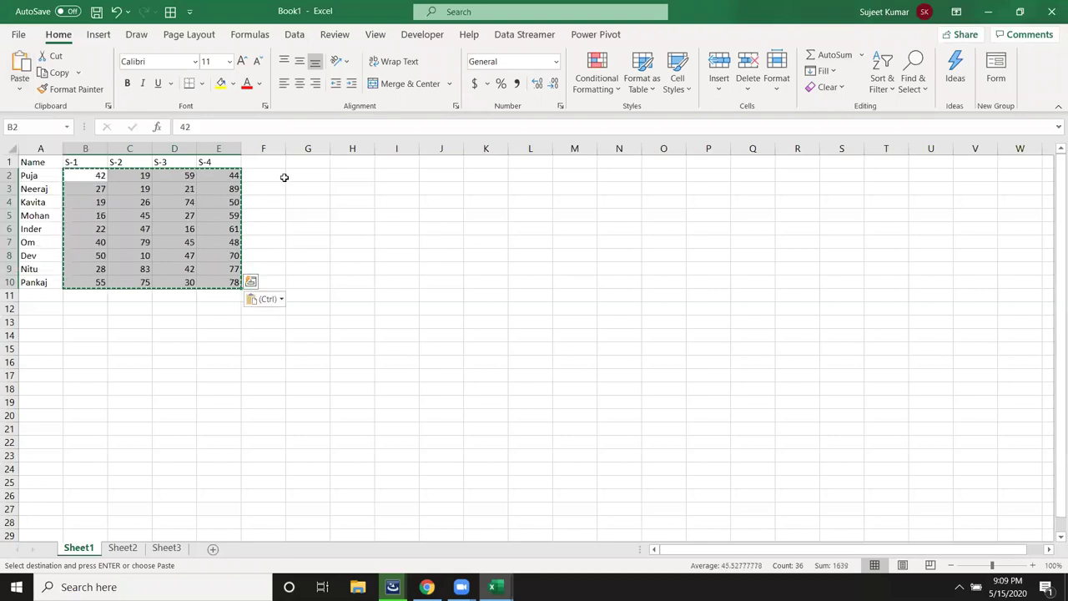
# Step: Add the heading Result in cell F1
pyautogui.click(267, 161)
pyautogui.press('Escape')
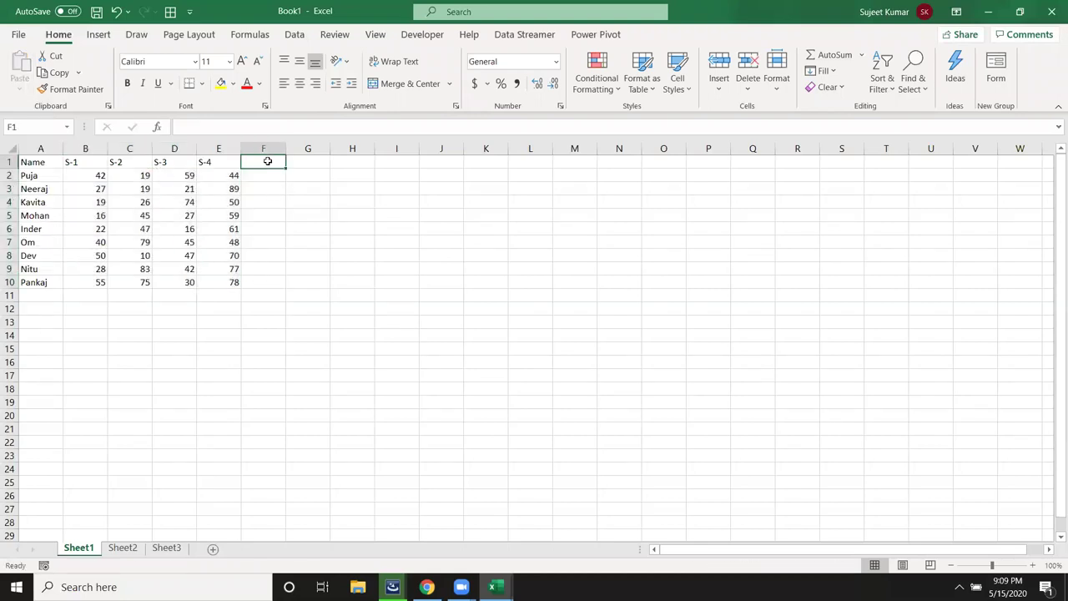
pyautogui.write('Result')
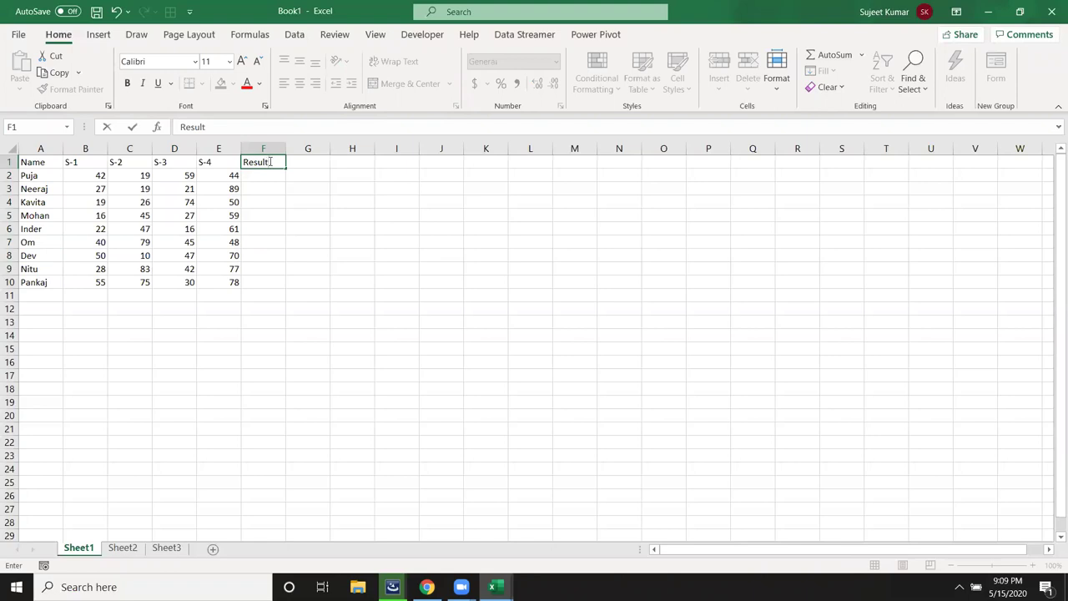
pyautogui.click(274, 173)
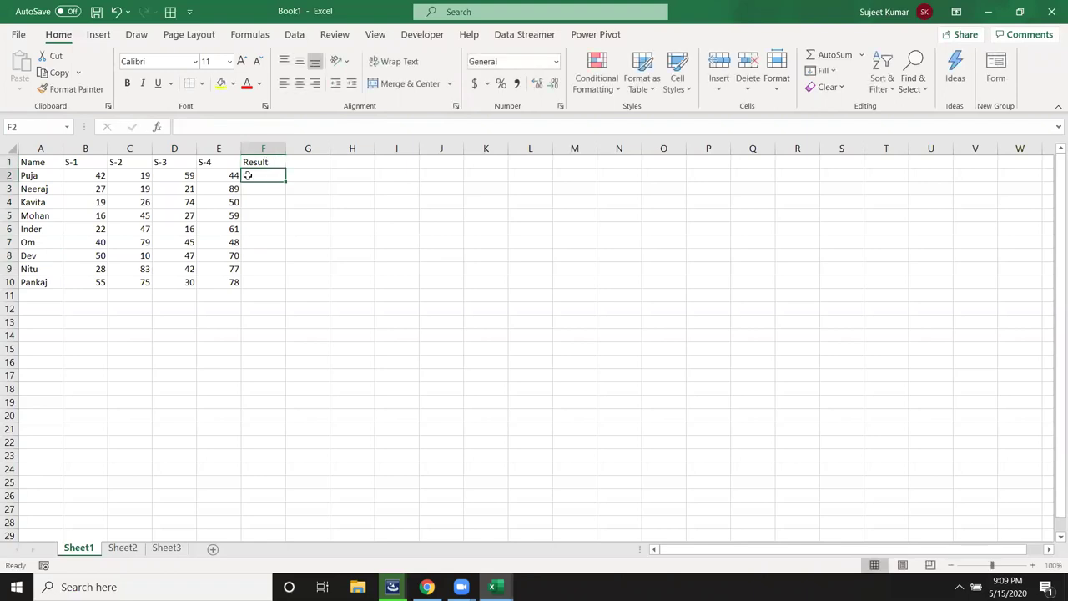
# Step: Open the Visual Basic editor and insert a new module into Book1
pyautogui.click(422, 34)
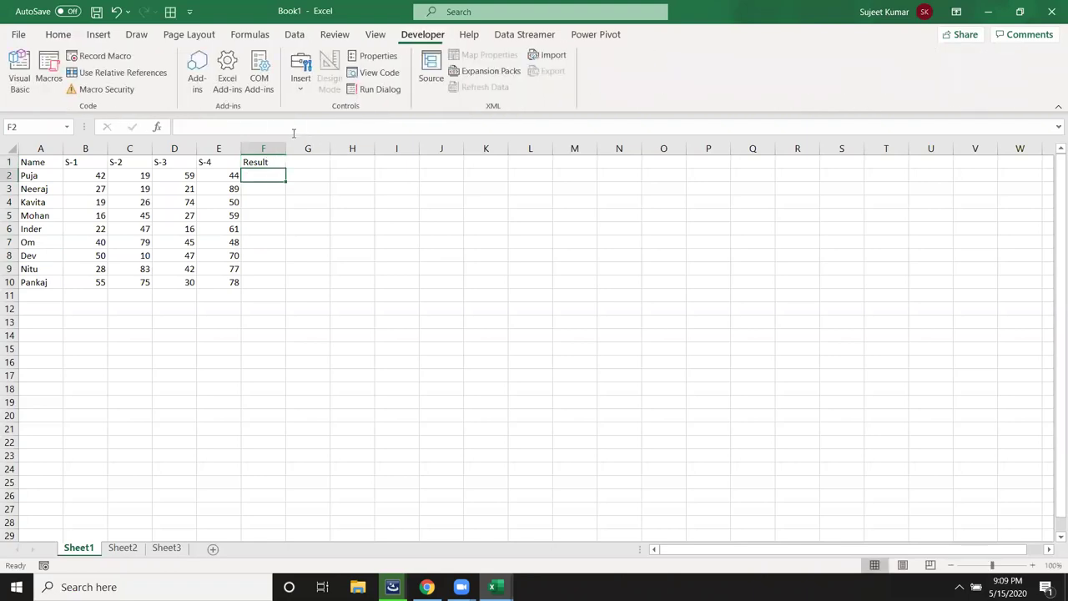
pyautogui.click(20, 74)
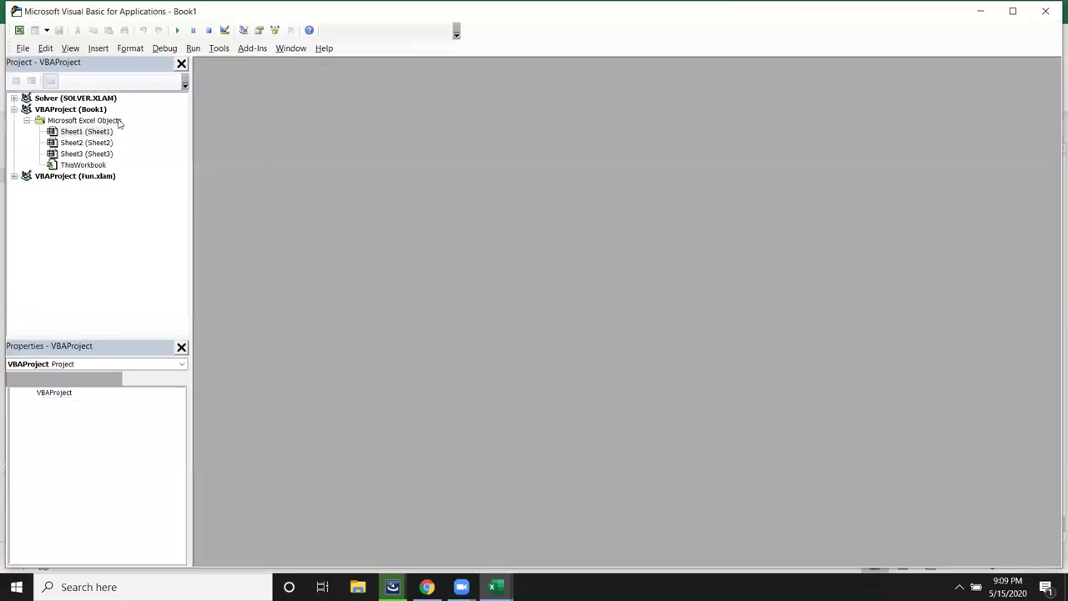
pyautogui.click(97, 47)
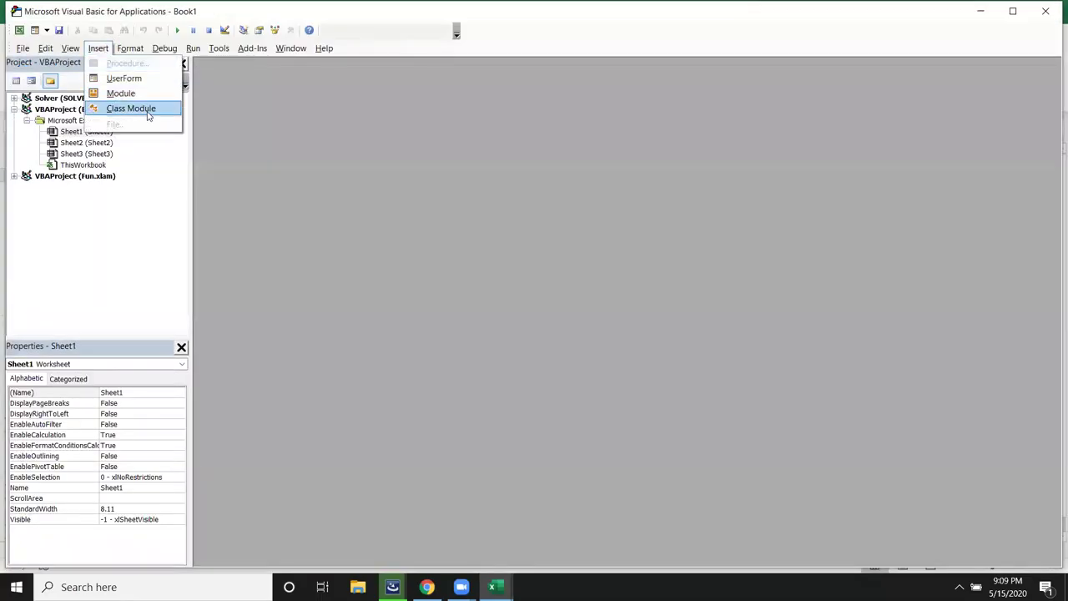
pyautogui.click(136, 95)
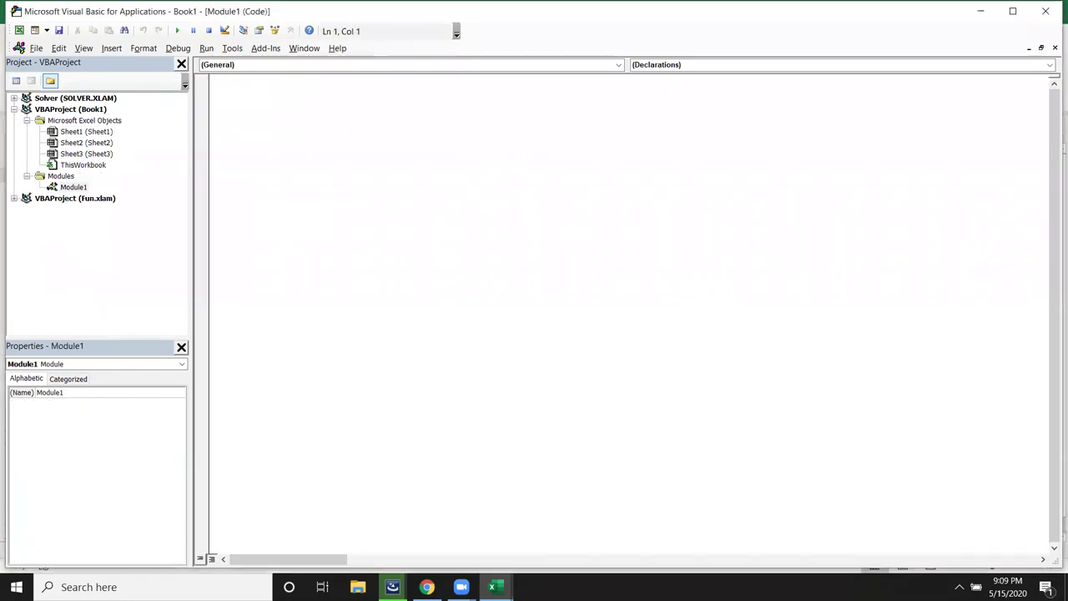
# Step: Create a Sub rr() procedure and rename it IF_1
pyautogui.write('sub rr()')
pyautogui.press('Return')
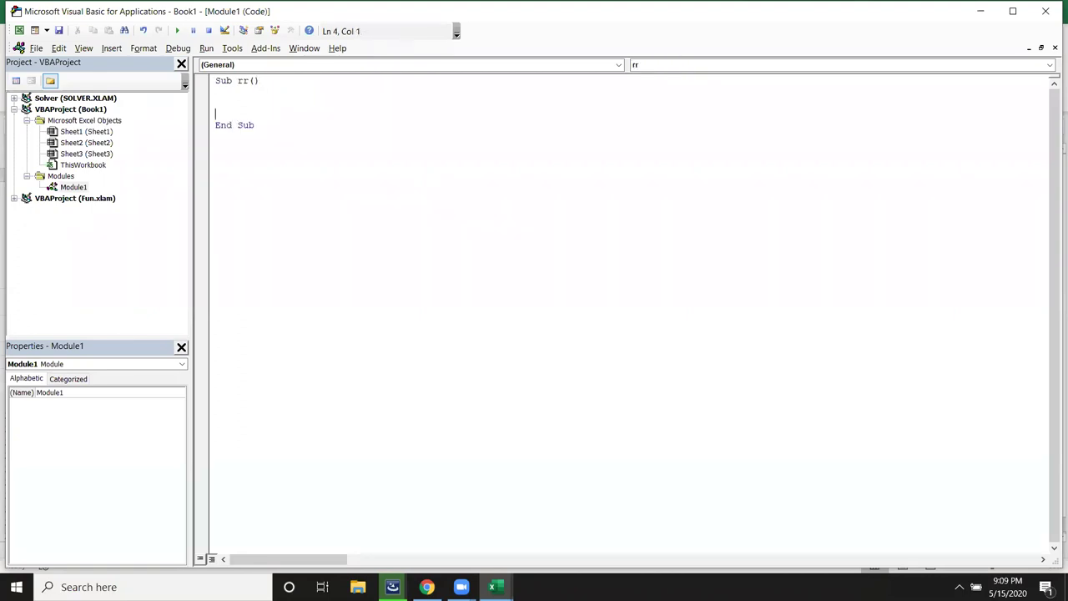
pyautogui.doubleClick(247, 81)
pyautogui.write('IF')
pyautogui.write('_1')
# Step: Write a For i = 2 To 10 … Next i loop inside IF_1
pyautogui.click(257, 97)
pyautogui.press('Return')
pyautogui.press('Return')
pyautogui.press('Up')
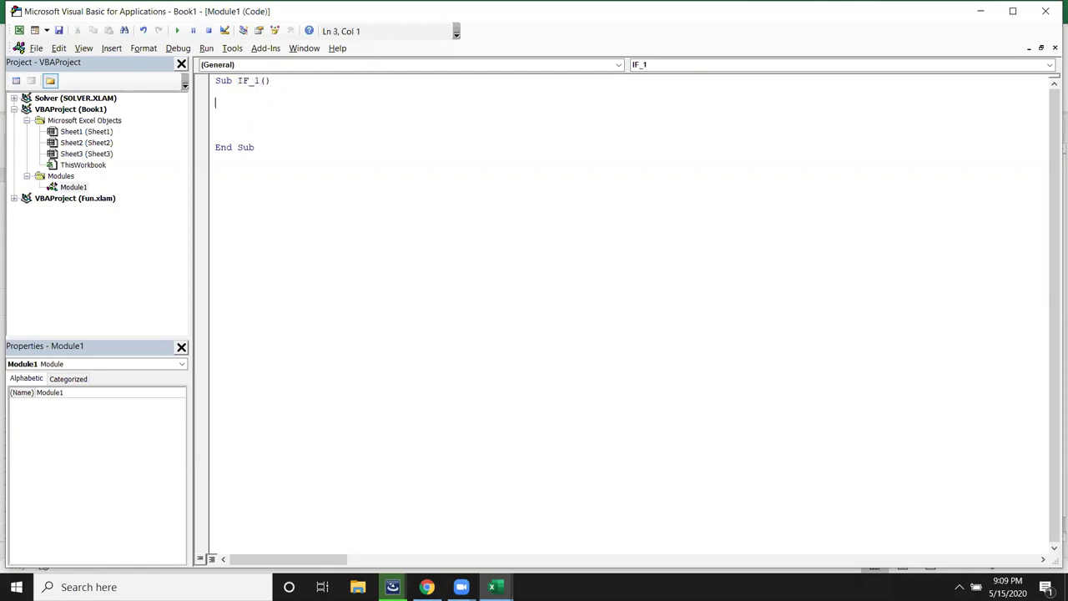
pyautogui.write('for i = 1 ')
pyautogui.write('t')
pyautogui.write('o')
pyautogui.hotkey('alt', 'Tab')
pyautogui.hotkey('alt', 'Tab')
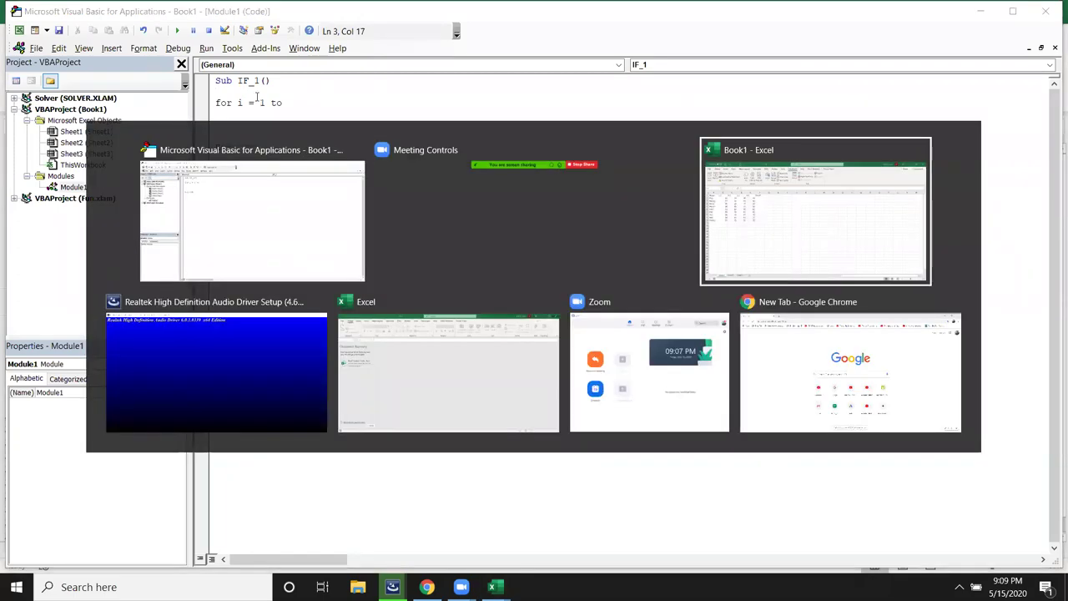
pyautogui.hotkey('alt', 'Tab')
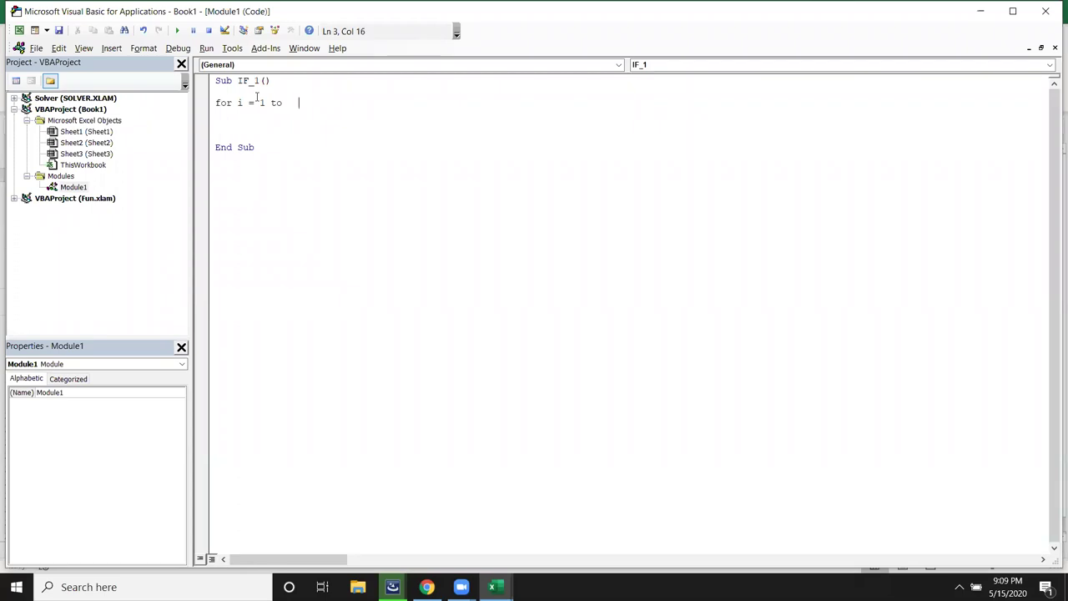
pyautogui.press('Left')
pyautogui.press('Left')
pyautogui.press('Left')
pyautogui.press('Left')
pyautogui.press('Left')
pyautogui.press('Left')
pyautogui.press('BackSpace')
pyautogui.write('2')
pyautogui.press('Right')
pyautogui.press('Right')
pyautogui.press('Right')
pyautogui.press('Right')
pyautogui.write('10')
pyautogui.press('Return')
pyautogui.press('Return')
pyautogui.press('Return')
pyautogui.press('Return')
pyautogui.write('next')
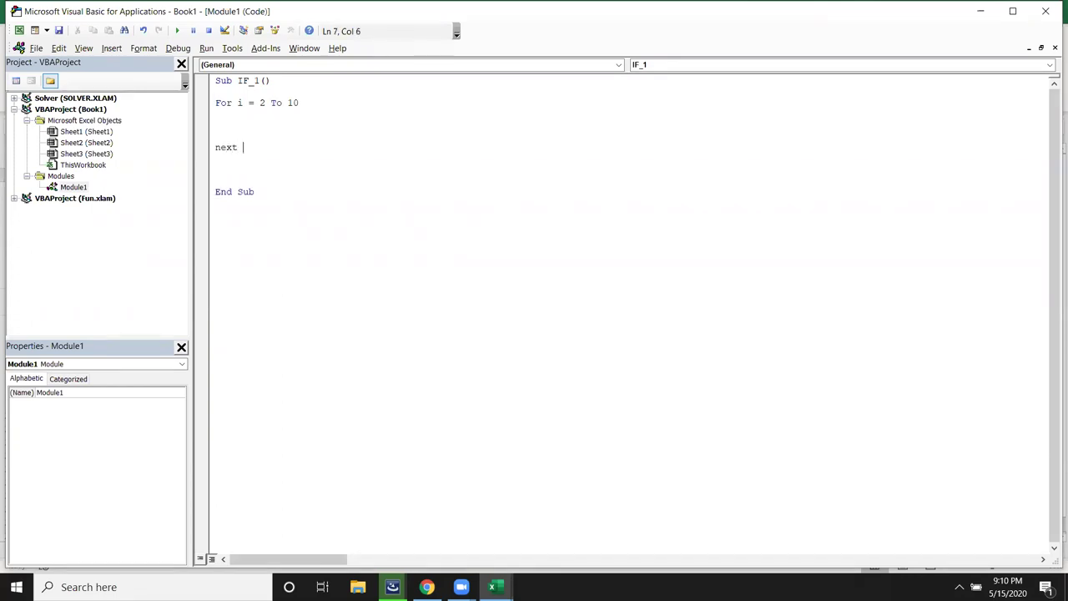
pyautogui.write('i')
pyautogui.press('Up')
pyautogui.press('Up')
# Step: Declare Dim r As Range at the top of the macro
pyautogui.press('Up')
pyautogui.press('Up')
pyautogui.press('Up')
pyautogui.press('Return')
pyautogui.press('Up')
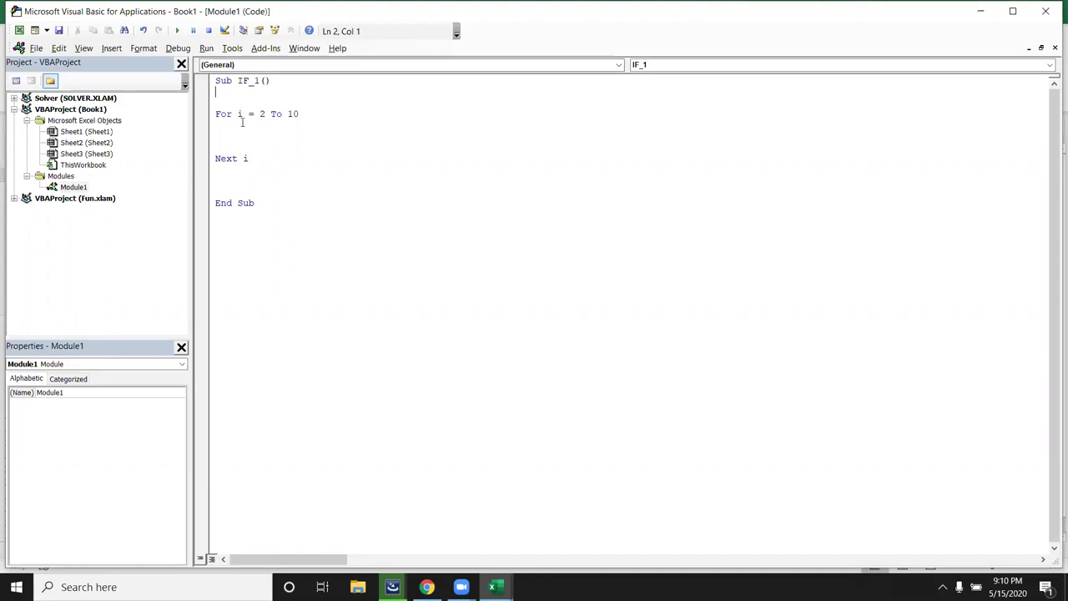
pyautogui.write('dim r as ra')
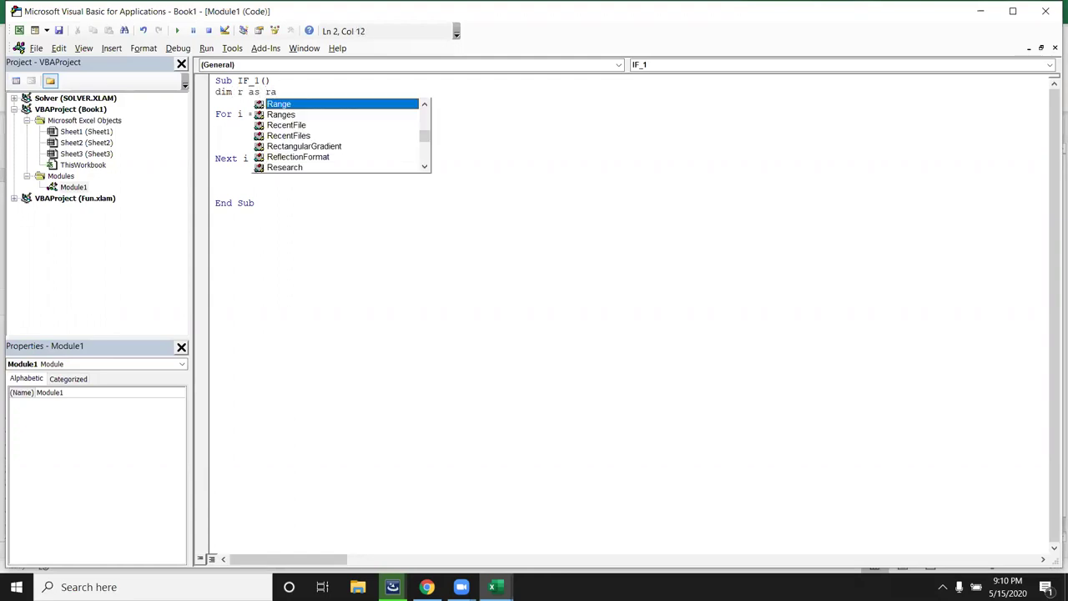
pyautogui.press('Tab')
pyautogui.press('Return')
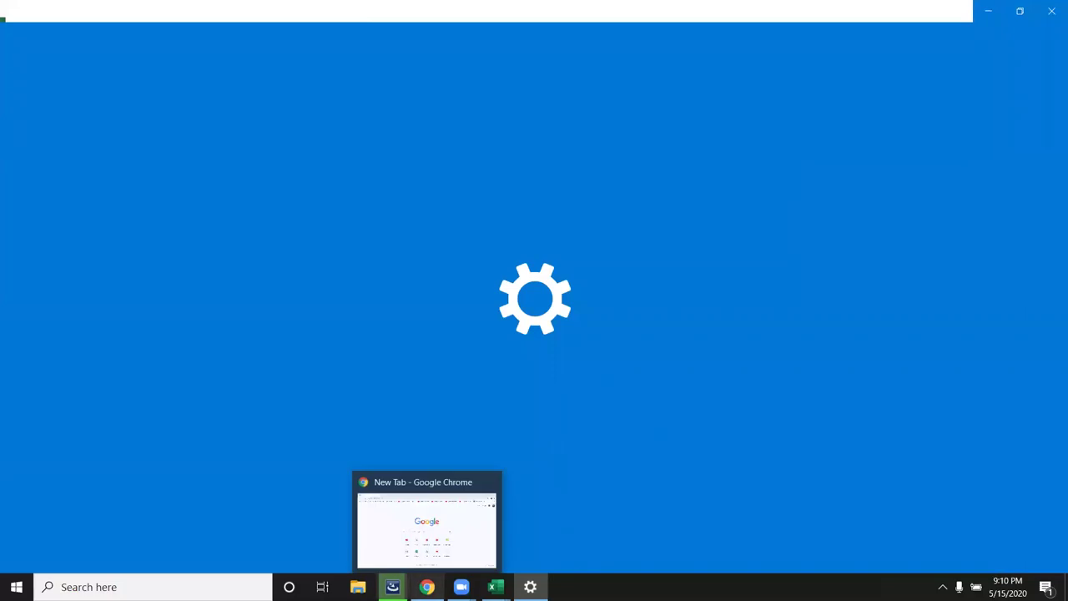
# Step: Minimize the Settings window and return to the IF_1 macro code
pyautogui.moveTo(392, 587)
pyautogui.click(392, 525)
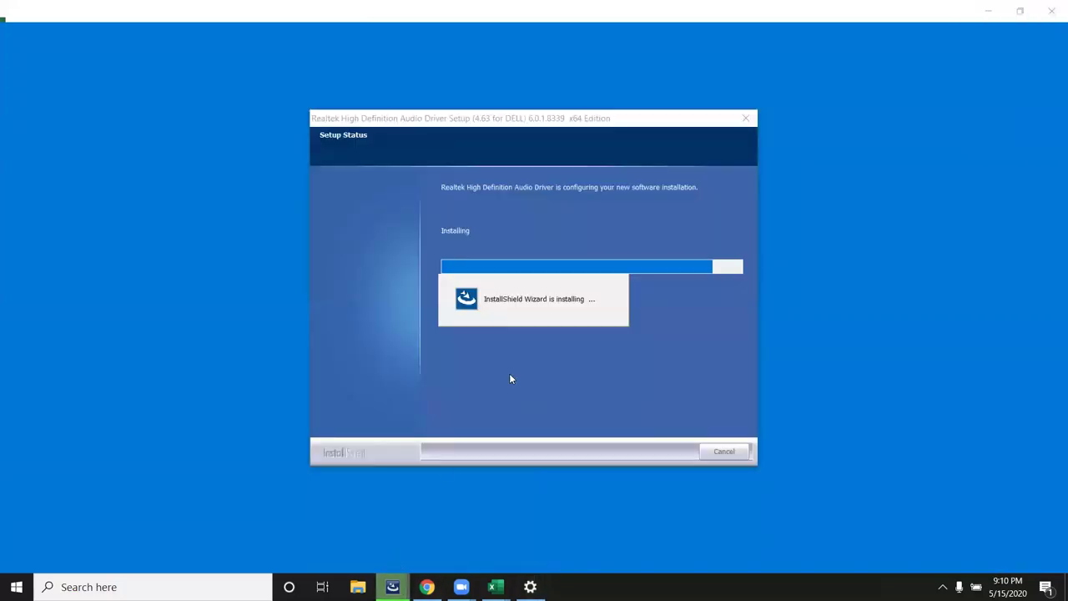
pyautogui.click(993, 11)
pyautogui.click(992, 11)
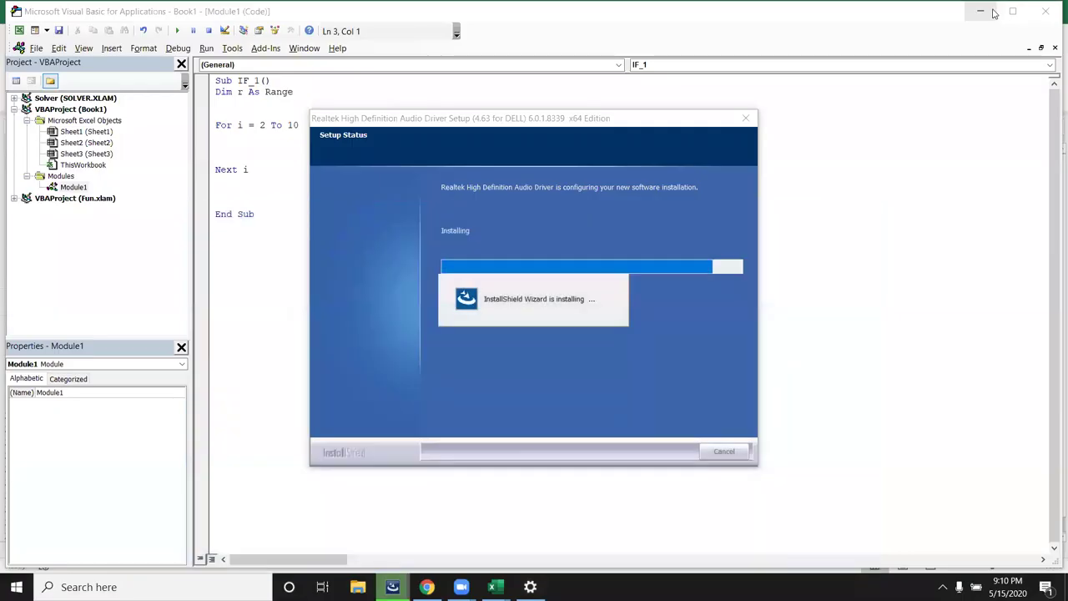
pyautogui.click(215, 148)
# Step: Change the declaration to Dim S1, S2, S3, S4 As Long
pyautogui.click(215, 102)
pyautogui.doubleClick(240, 91)
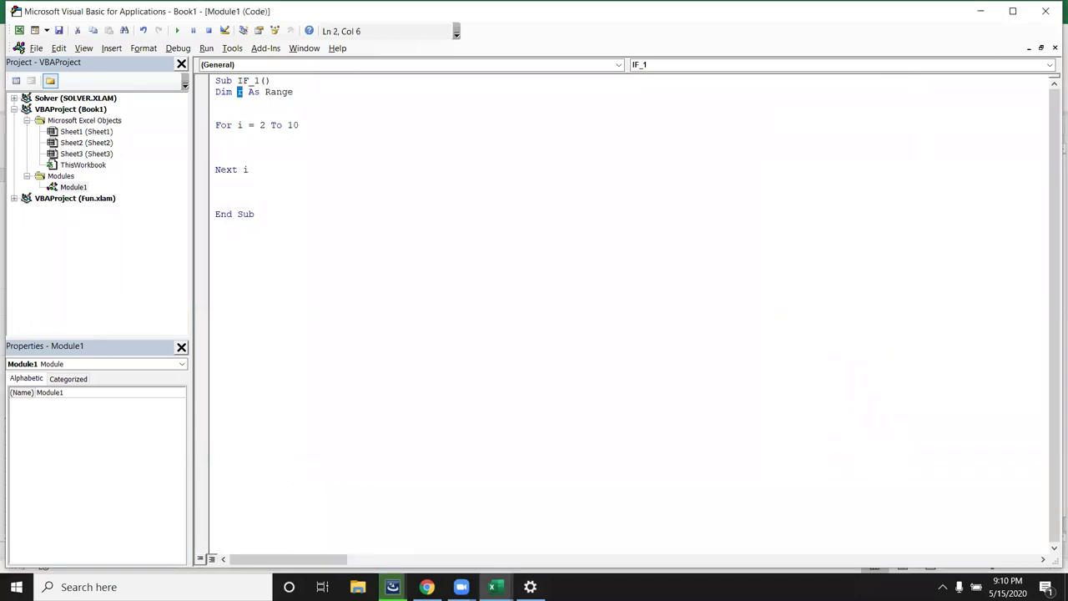
pyautogui.write('S1,S2,S3,S4')
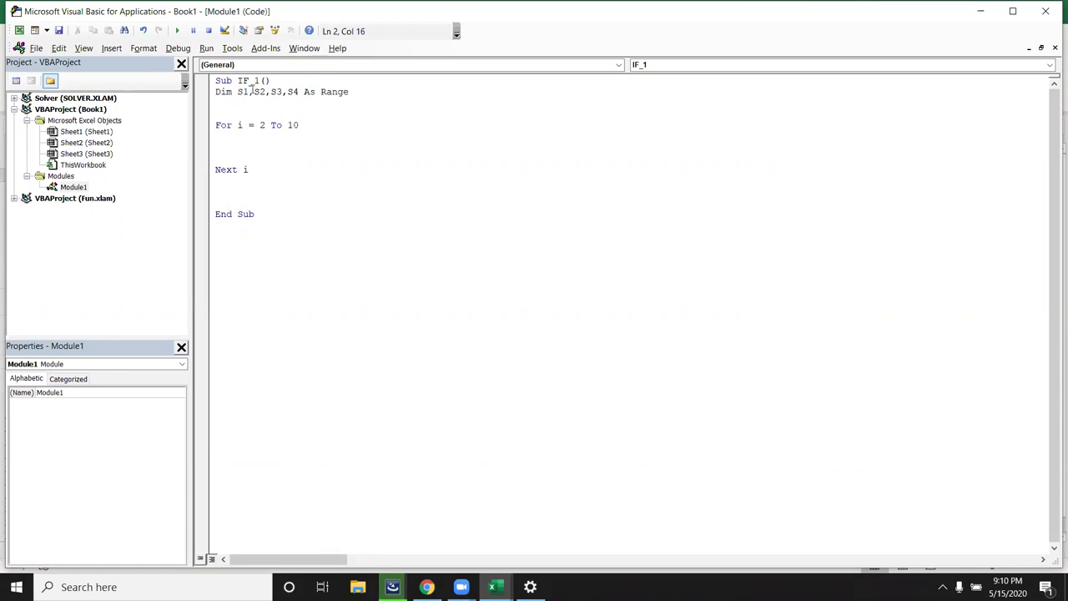
pyautogui.doubleClick(335, 92)
pyautogui.press('BackSpace')
pyautogui.press('BackSpace')
pyautogui.write('lon')
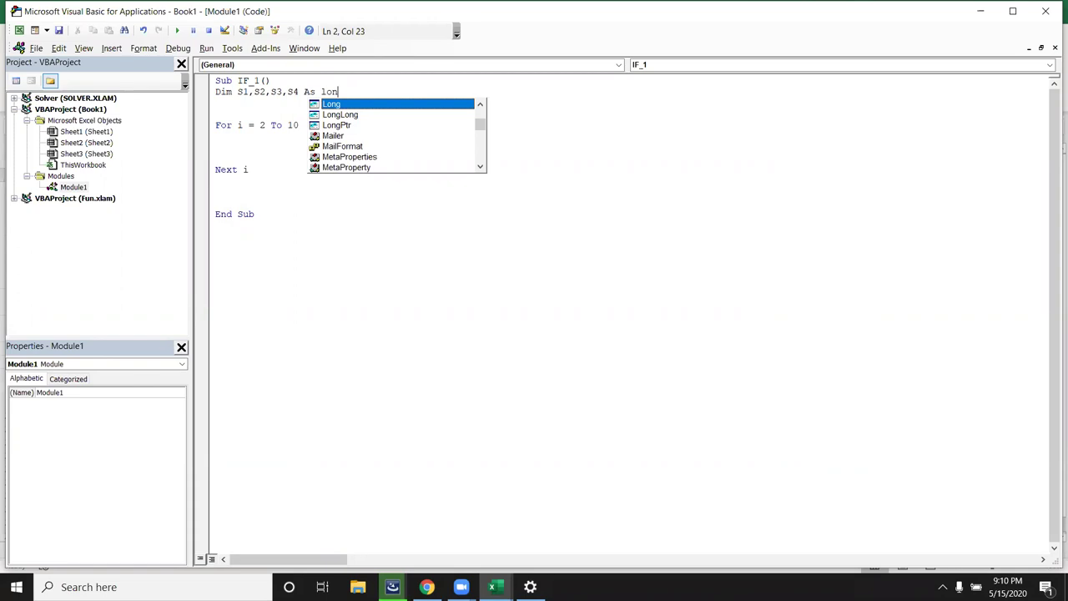
pyautogui.press('Tab')
# Step: Begin the line s1 = Range("B" & i).Value inside the loop
pyautogui.click(225, 143)
pyautogui.press('Up')
pyautogui.write('s1=range')
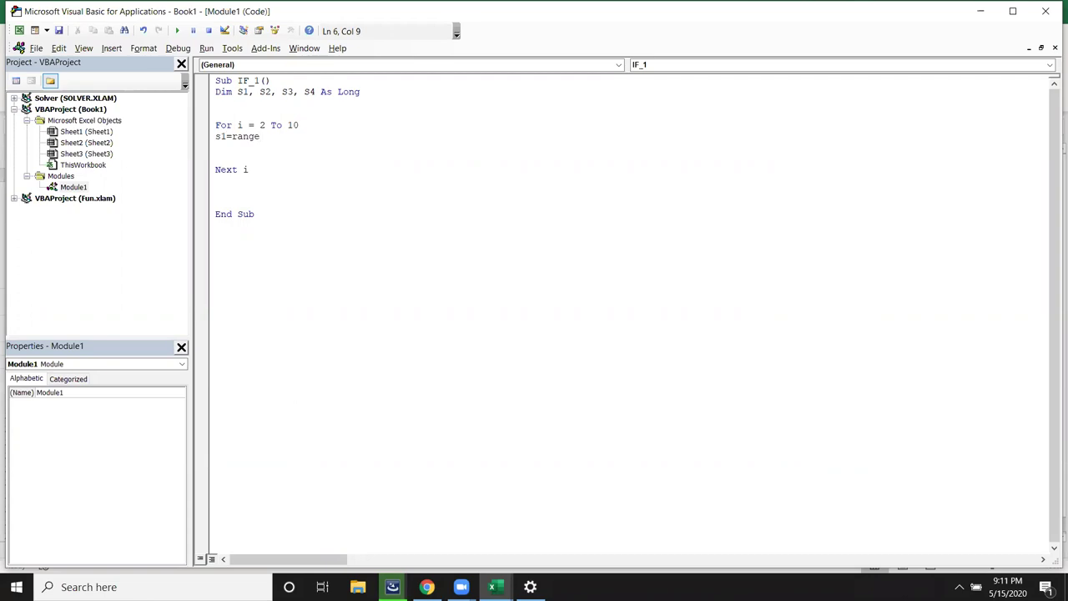
pyautogui.write('("')
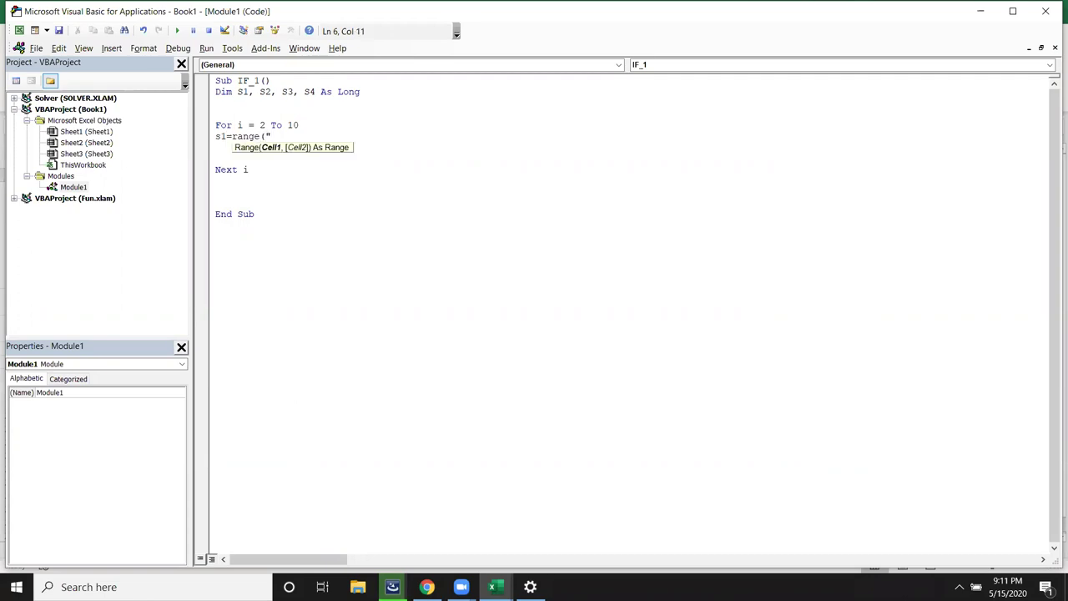
pyautogui.write('B" & ')
pyautogui.write('i).valu')
# Step: Finish the S1 = Range("B" & i).Value line and paste three copies below it
pyautogui.press('Tab')
pyautogui.press('Return')
pyautogui.press('Up')
pyautogui.hotkey('ctrl', 'c')
pyautogui.press('Right')
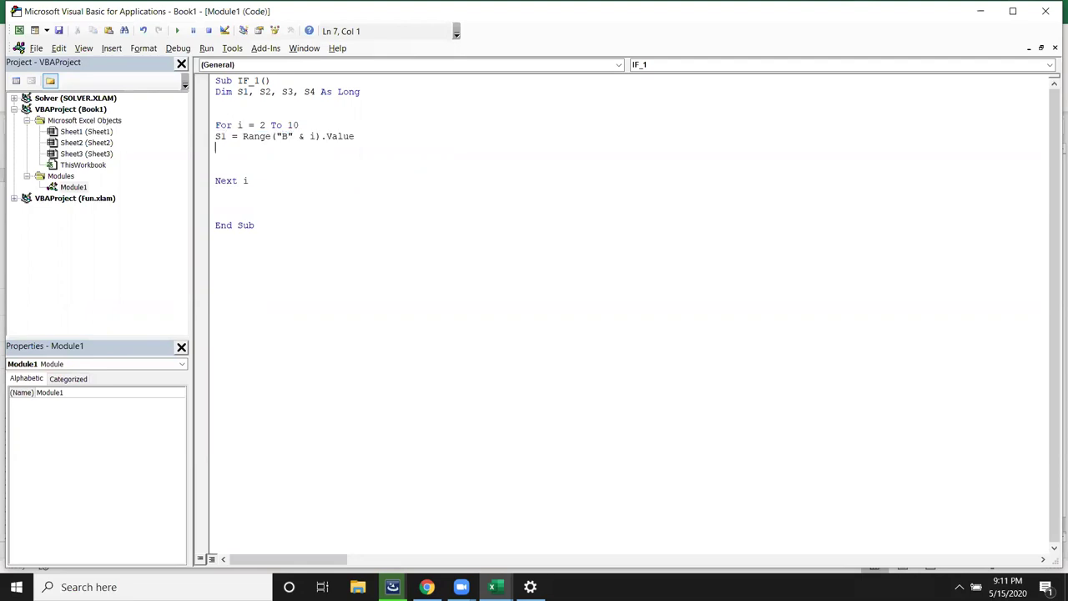
pyautogui.hotkey('ctrl', 'v')
pyautogui.hotkey('ctrl', 'v')
pyautogui.hotkey('ctrl', 'v')
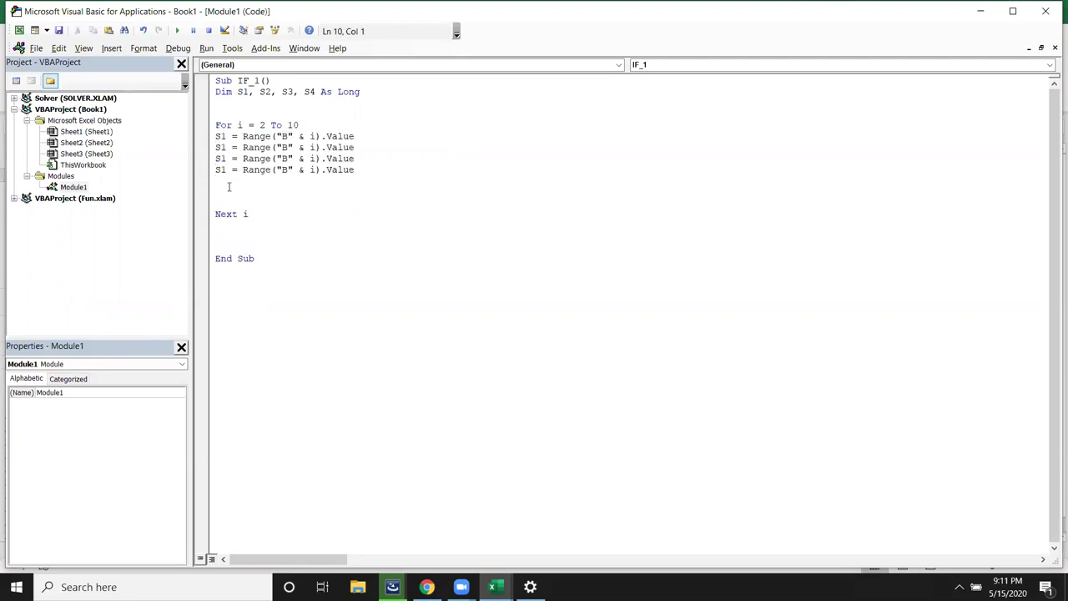
# Step: Edit the first two copies to read S2 from column c and S3 from column d
pyautogui.click(225, 147)
pyautogui.press('BackSpace')
pyautogui.write('2')
pyautogui.press('BackSpace')
pyautogui.write('c')
pyautogui.click(227, 159)
pyautogui.press('BackSpace')
pyautogui.write('3')
pyautogui.press('BackSpace')
pyautogui.write('d')
# Step: Edit the last copy to read S4 from column e
pyautogui.click(227, 170)
pyautogui.press('BackSpace')
pyautogui.write('4')
pyautogui.press('BackSpace')
pyautogui.write('e')
pyautogui.click(259, 181)
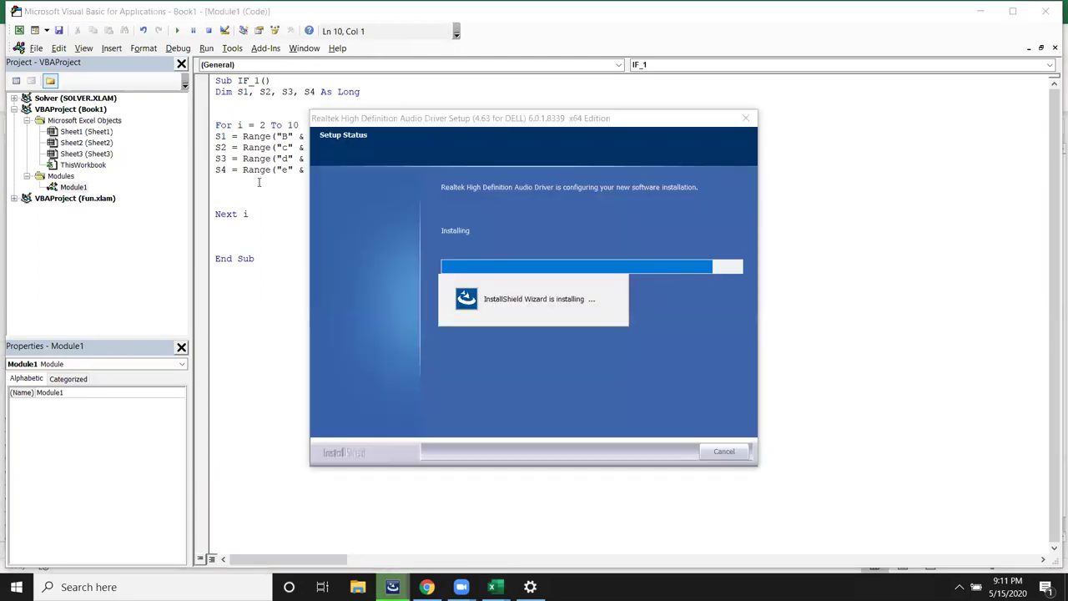
pyautogui.hotkey('alt', 'Tab')
pyautogui.hotkey('alt', 'Tab')
pyautogui.hotkey('alt', 'Tab')
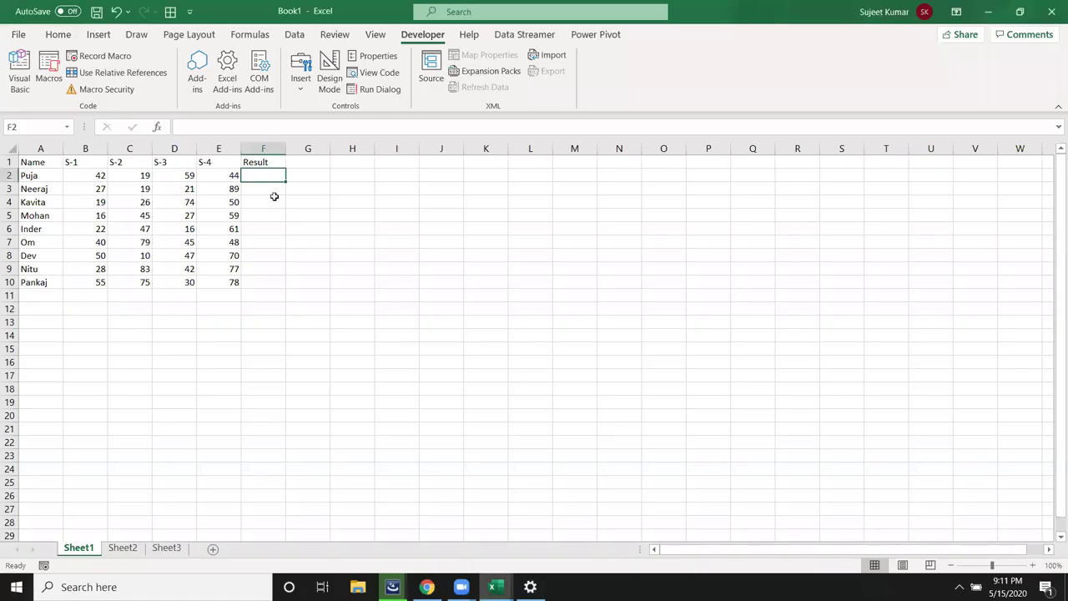
pyautogui.moveTo(492, 586)
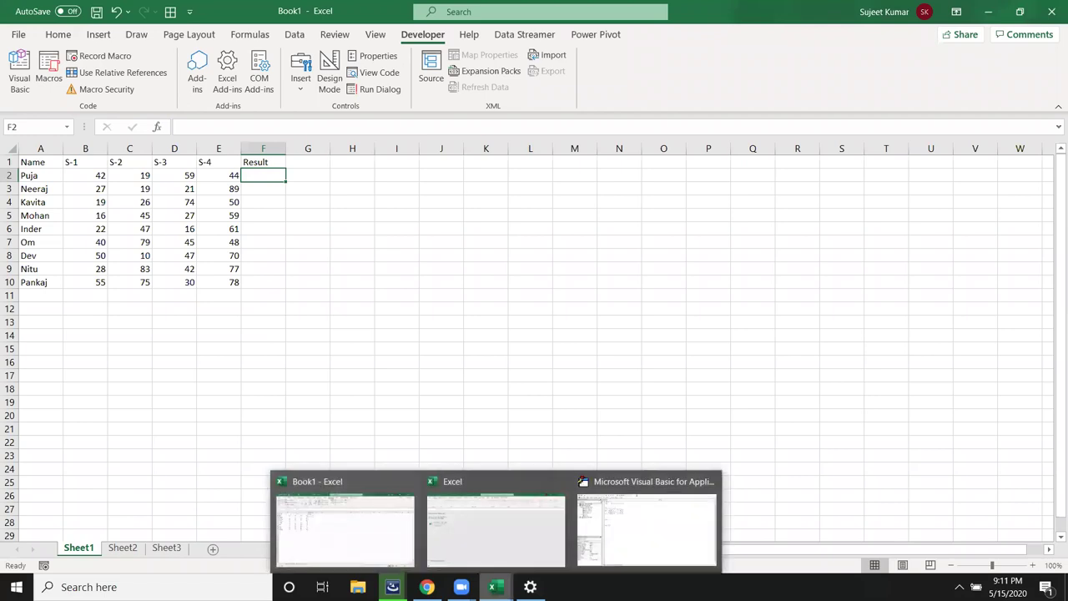
pyautogui.click(647, 526)
pyautogui.press('Return')
pyautogui.hotkey('alt', 'Tab')
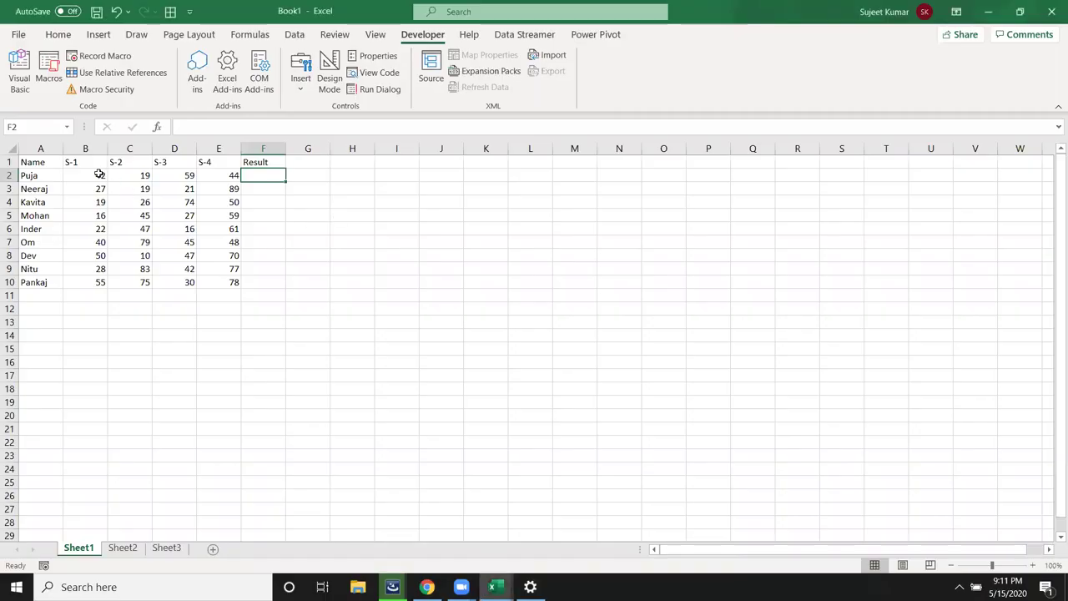
pyautogui.moveTo(106, 178); pyautogui.dragTo(217, 160)
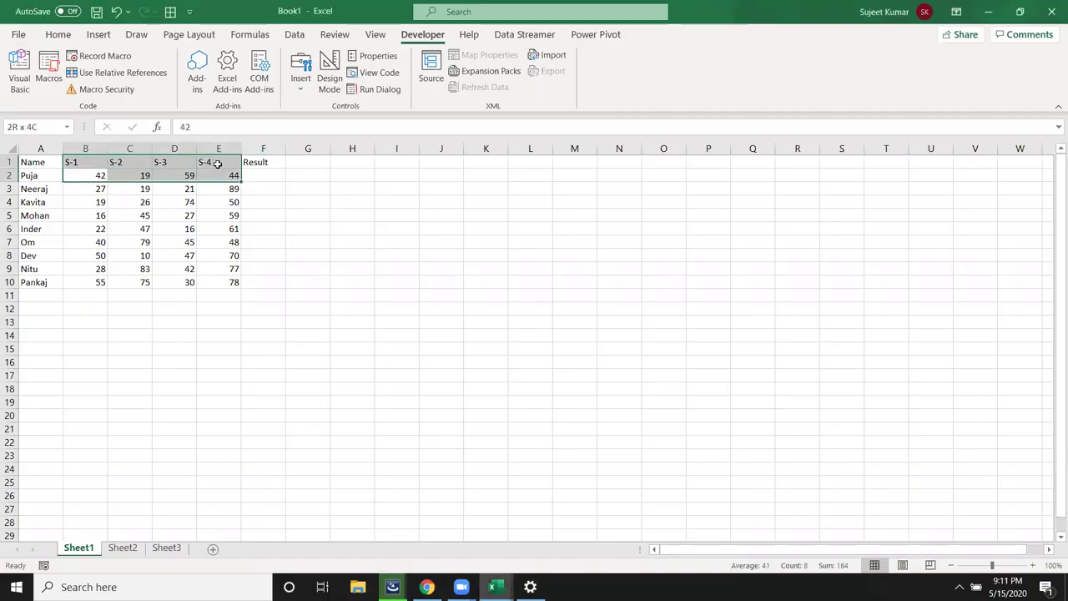
pyautogui.click(250, 173)
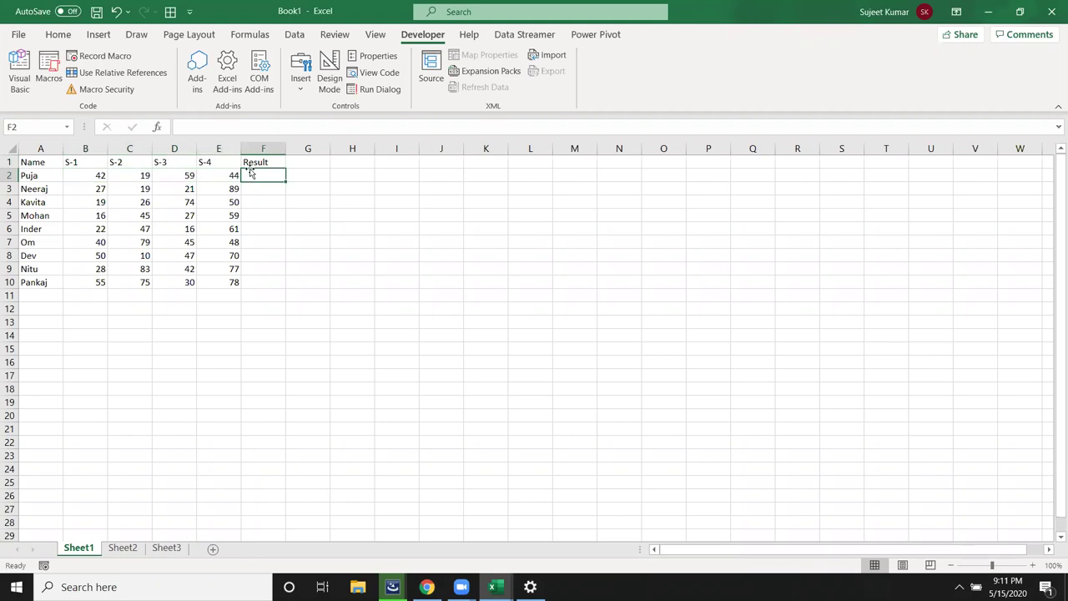
pyautogui.hotkey('alt', 'Tab')
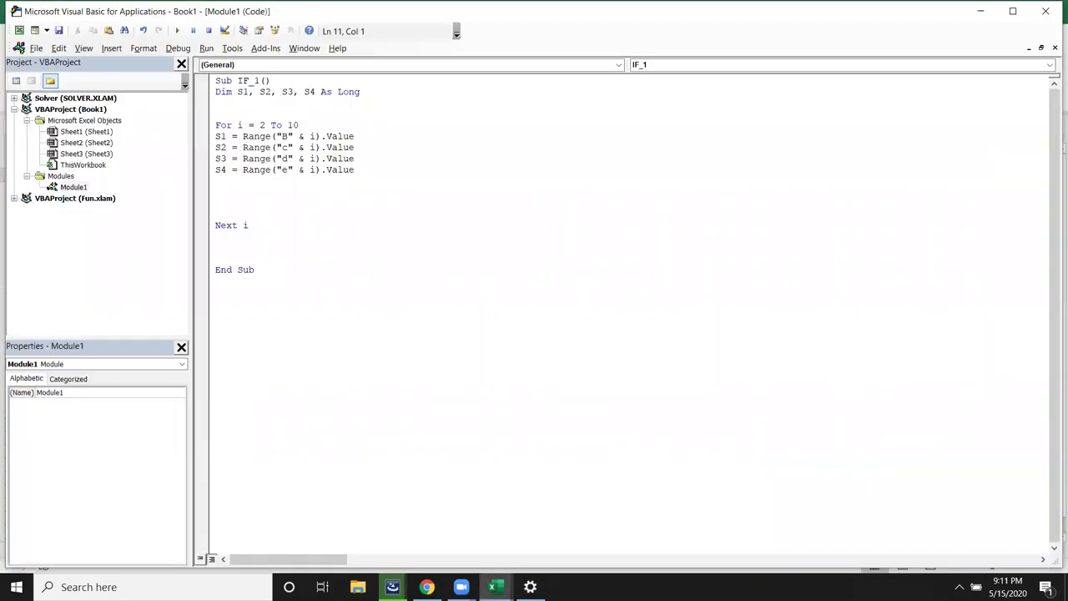
# Step: Write If S1 >= 33 And S2 >= 33 And S3 >= 33 And S4 > 33 Then below the assignments
pyautogui.press('Return')
pyautogui.press('Up')
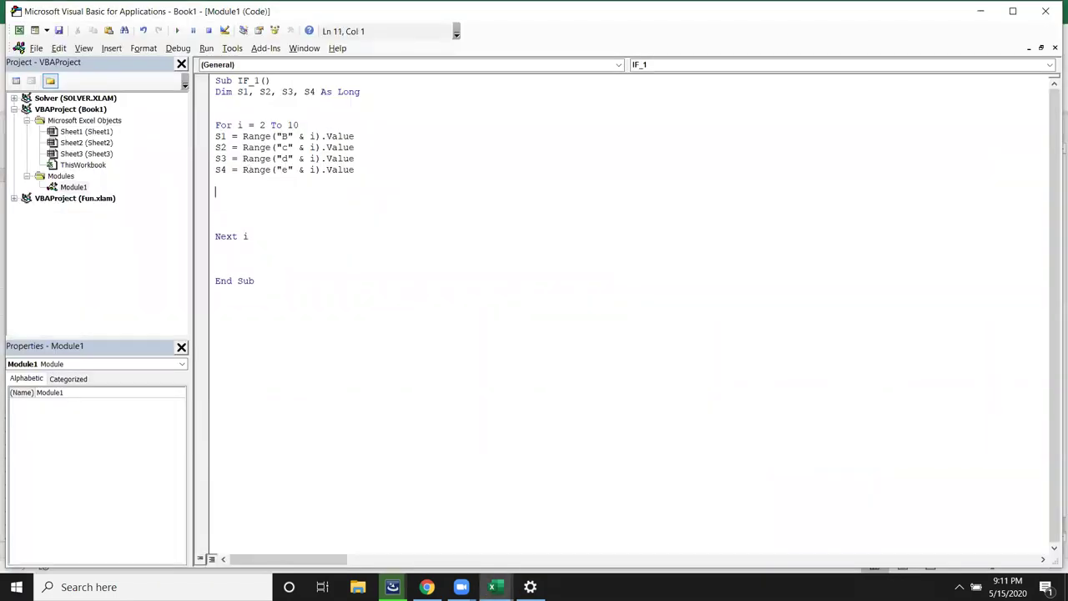
pyautogui.write('if s')
pyautogui.write('1>=33 and s')
pyautogui.write('2 >=33 ')
pyautogui.write('s3')
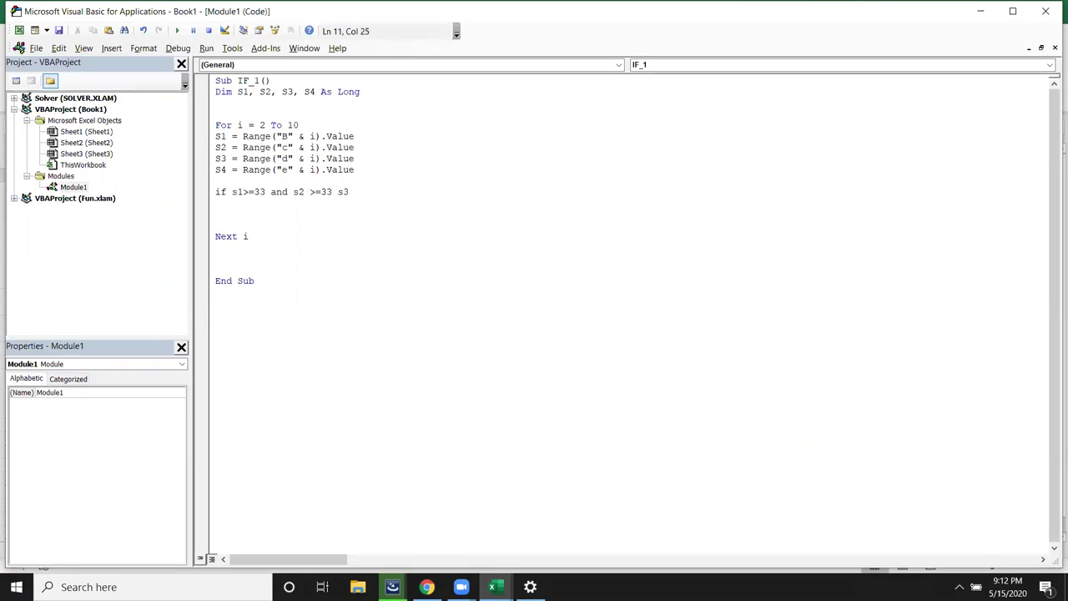
pyautogui.write('>=33 s')
pyautogui.press('BackSpace')
pyautogui.write('4>')
pyautogui.write('33')
pyautogui.write('and ')
pyautogui.write('and')
pyautogui.click(292, 219)
pyautogui.click(525, 350)
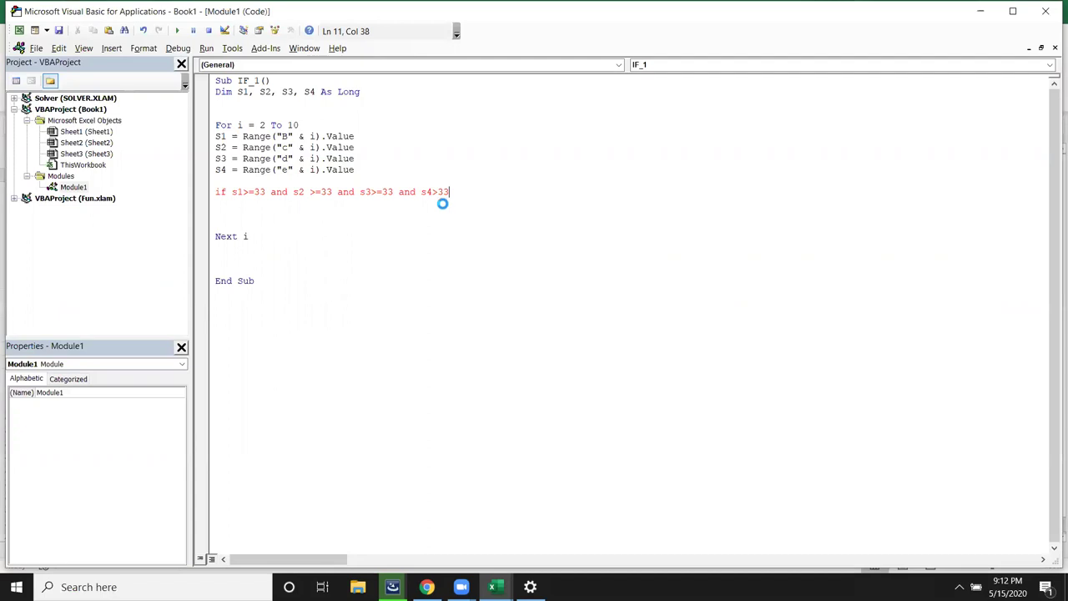
pyautogui.write('then')
pyautogui.press('Return')
pyautogui.press('Return')
pyautogui.press('Return')
pyautogui.press('Return')
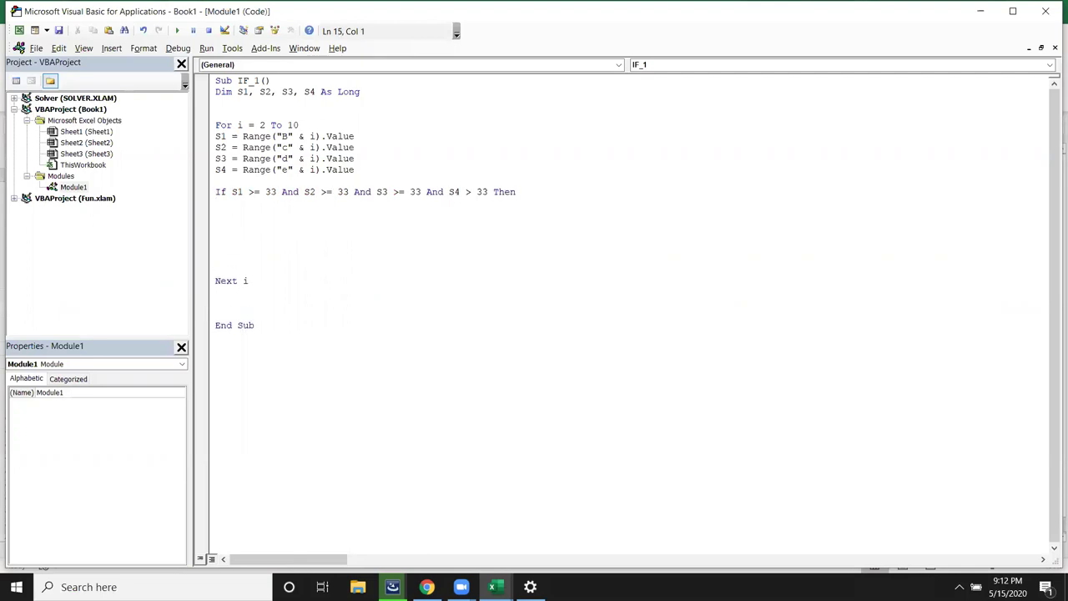
pyautogui.press('Up')
pyautogui.press('Up')
# Step: Under the If, add Range("f" & i).Value = "Pass" by pasting and editing the range reference
pyautogui.moveTo(242, 170); pyautogui.dragTo(358, 172)
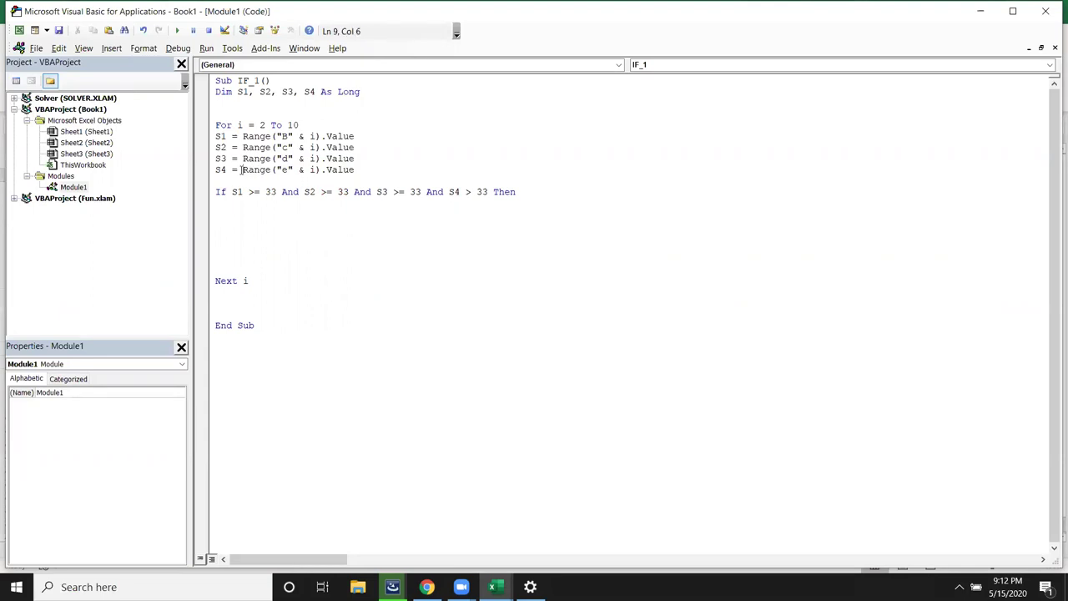
pyautogui.click(235, 229)
pyautogui.click(228, 202)
pyautogui.hotkey('ctrl', 'v')
pyautogui.press('Return')
pyautogui.click(342, 203)
pyautogui.write('F')
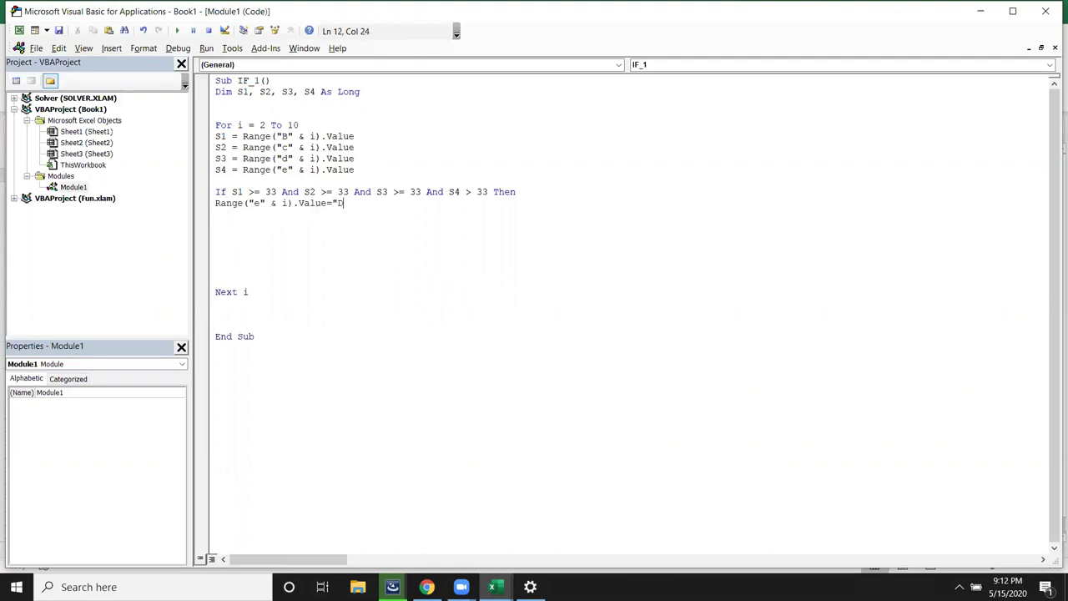
pyautogui.write('ail"')
pyautogui.click(260, 202)
pyautogui.press('BackSpace')
pyautogui.write('f')
pyautogui.doubleClick(346, 205)
pyautogui.write('Pass"')
# Step: Start an else line below the Pass line
pyautogui.moveTo(366, 204); pyautogui.dragTo(214, 206)
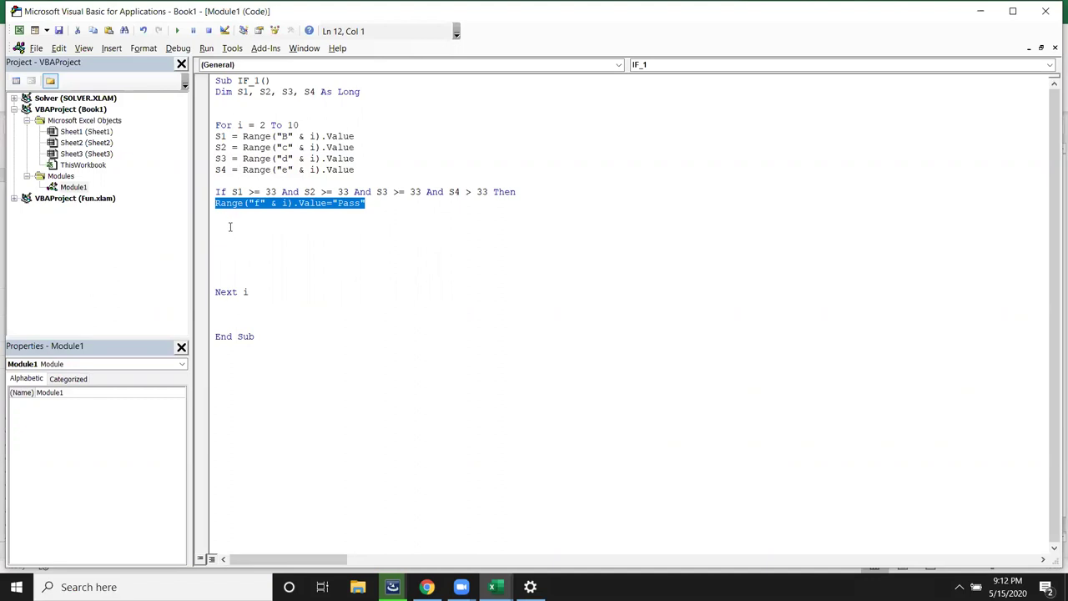
pyautogui.press('Down')
pyautogui.write('else')
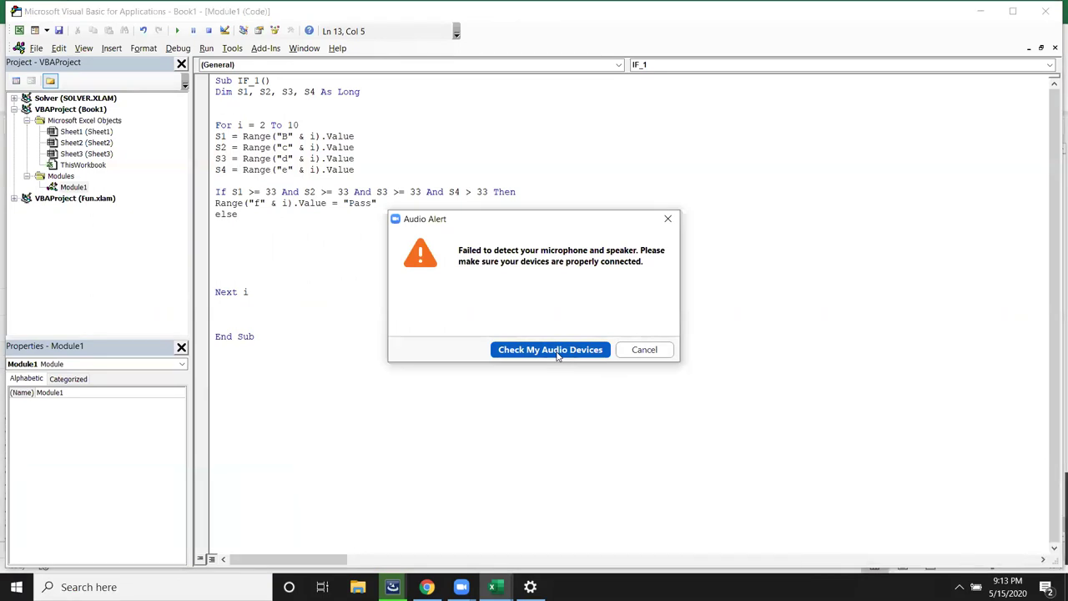
# Step: Dismiss Zoom's audio device alert and close Zoom Settings from the system tray
pyautogui.click(552, 350)
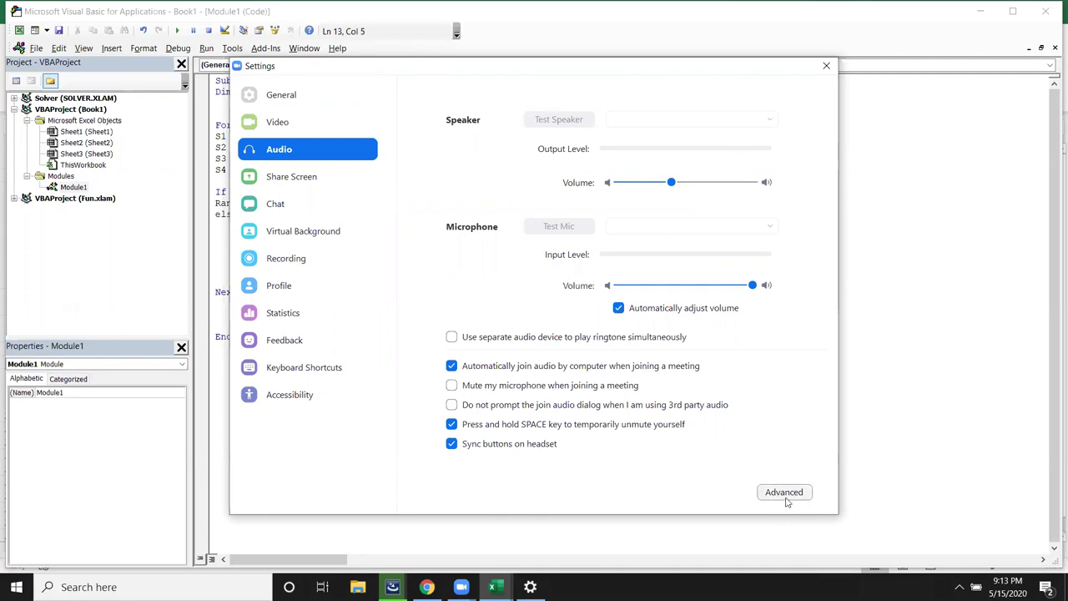
pyautogui.click(959, 587)
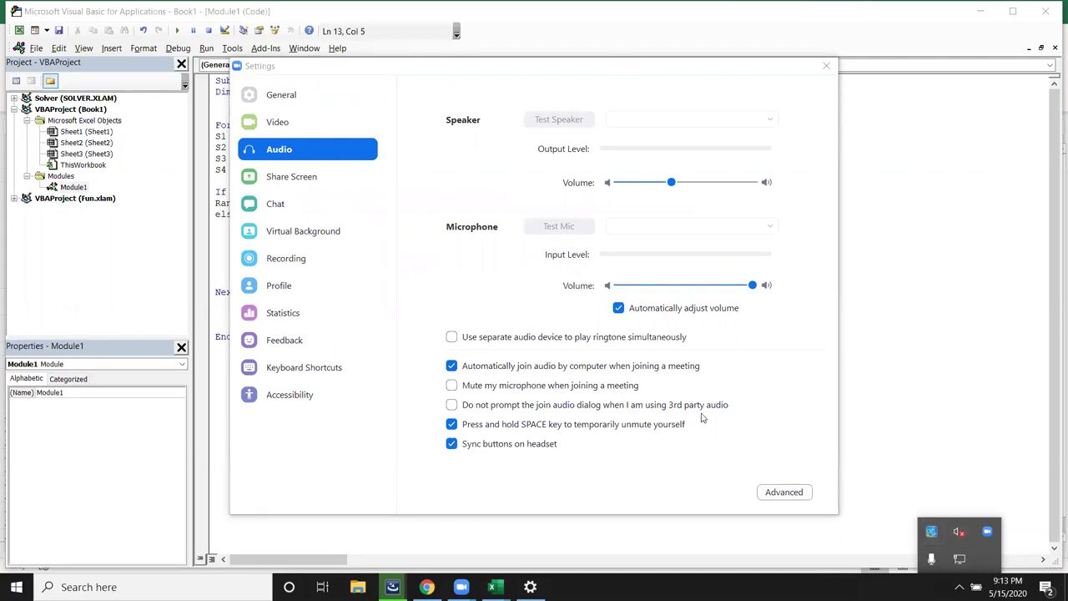
pyautogui.click(462, 587)
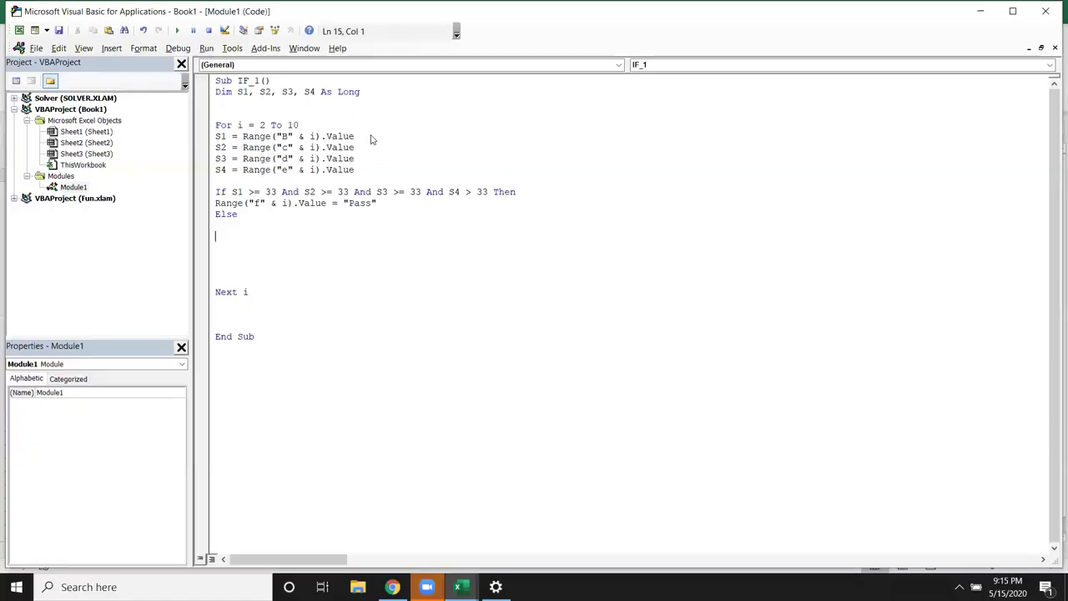
# Step: Copy the Pass line below Else and add an End If line
pyautogui.press('Up')
pyautogui.press('Up')
pyautogui.press('Up')
pyautogui.hotkey('shift', 'End')
pyautogui.hotkey('ctrl', 'c')
pyautogui.press('Down')
pyautogui.hotkey('ctrl', 'v')
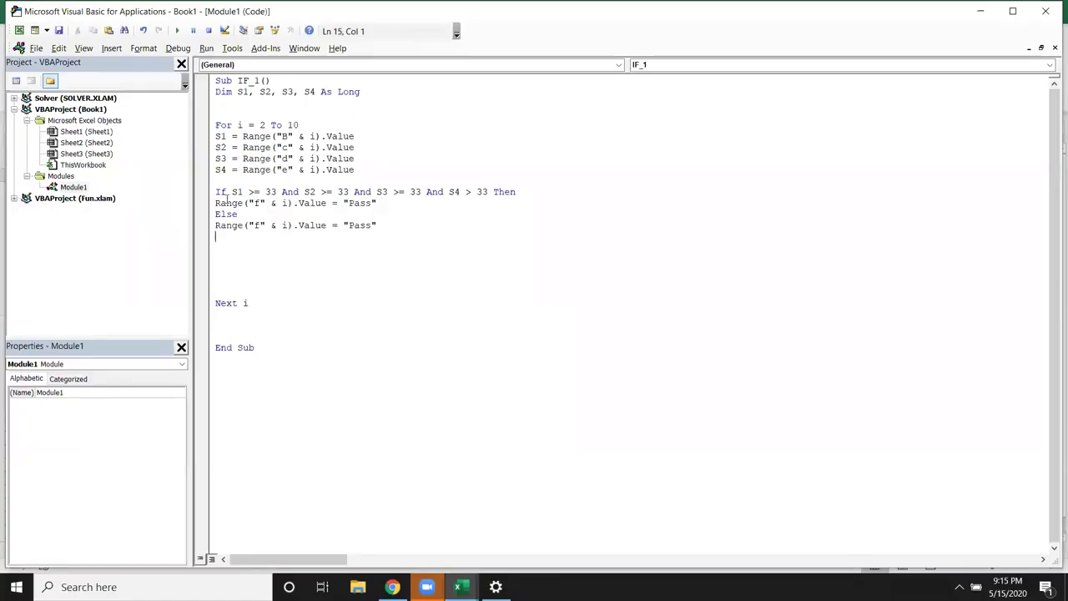
pyautogui.write('end if')
pyautogui.press('Return')
# Step: Change the copied line's Pass to Fail, remove the extra blank lines, and return to Excel
pyautogui.doubleClick(357, 225)
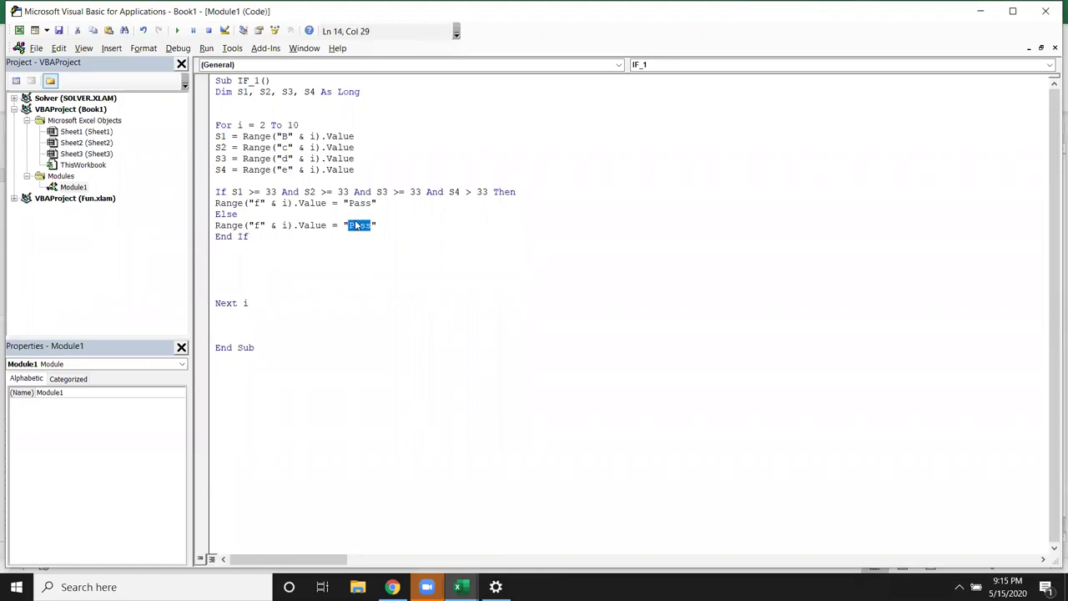
pyautogui.write('Fail')
pyautogui.click(347, 256)
pyautogui.press('Delete')
pyautogui.press('Delete')
pyautogui.click(404, 335)
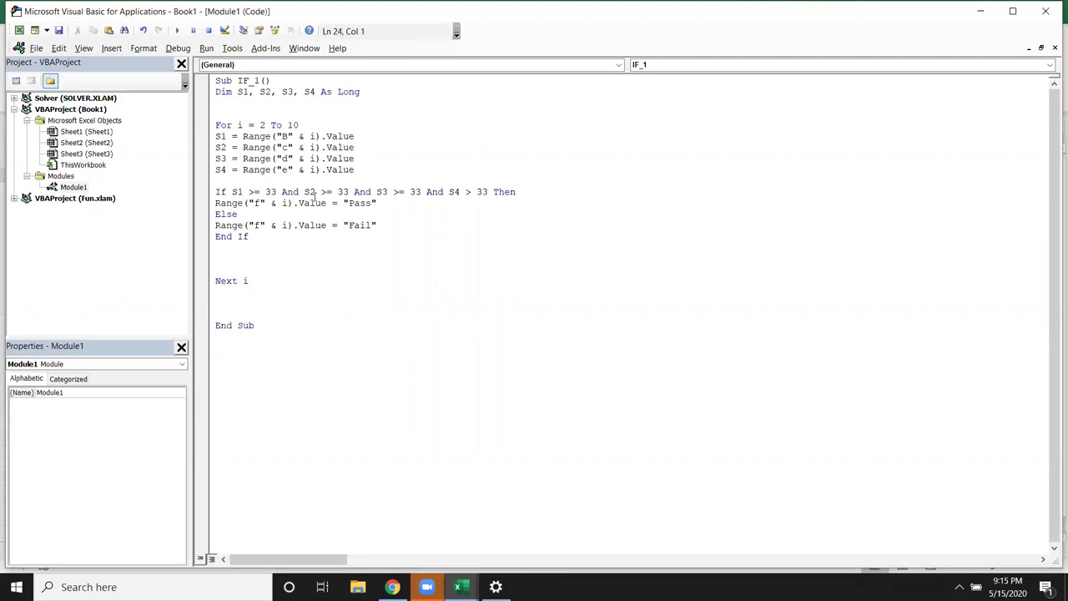
pyautogui.hotkey('alt', 'Tab')
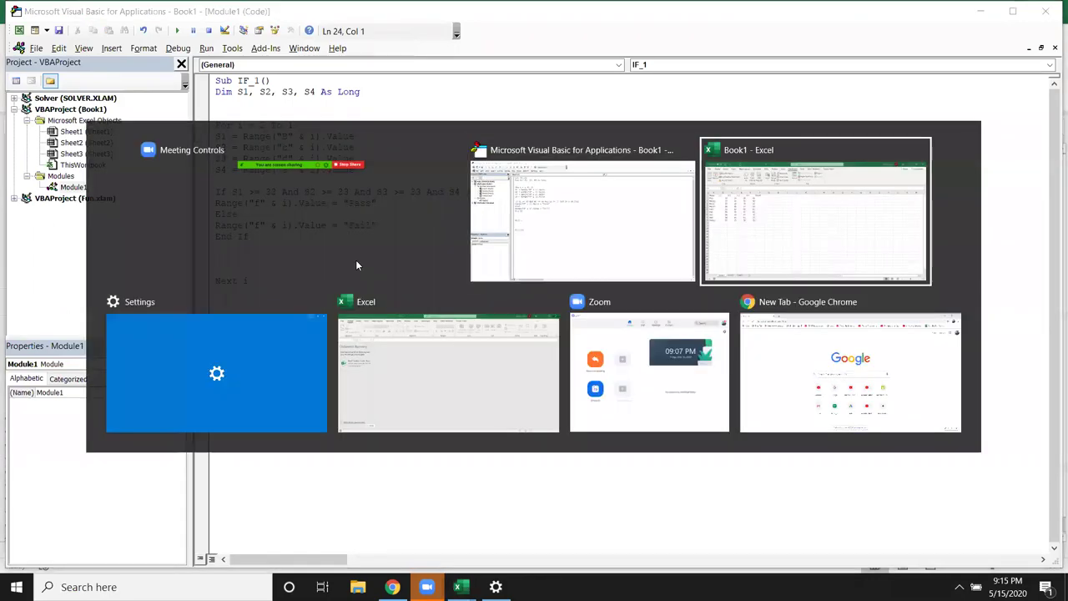
# Step: Run the IF_1 macro from the Developer Macros list
pyautogui.click(117, 73)
pyautogui.click(48, 68)
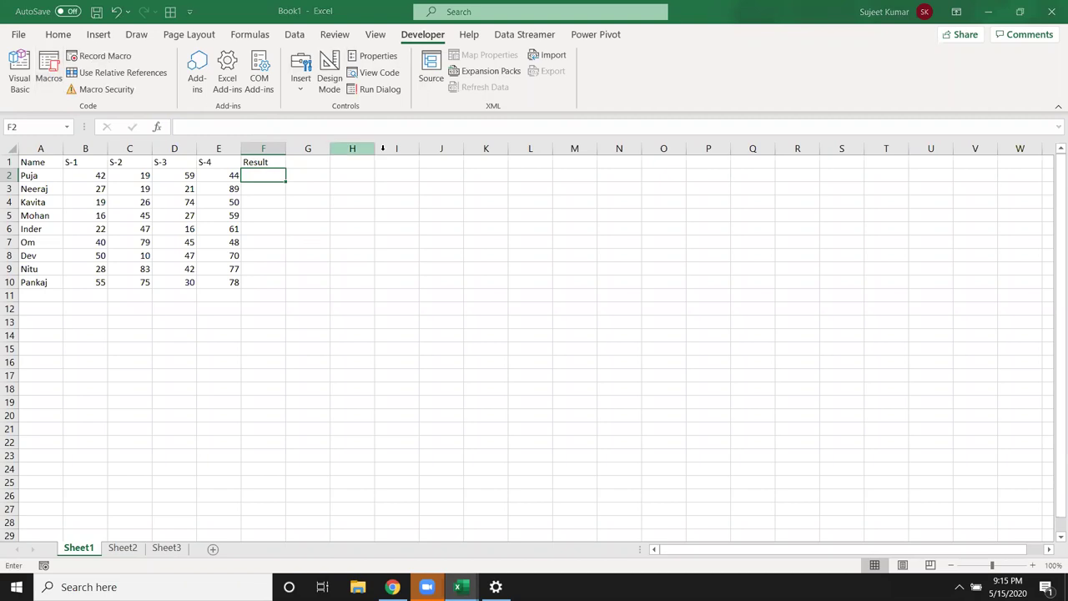
pyautogui.click(665, 280)
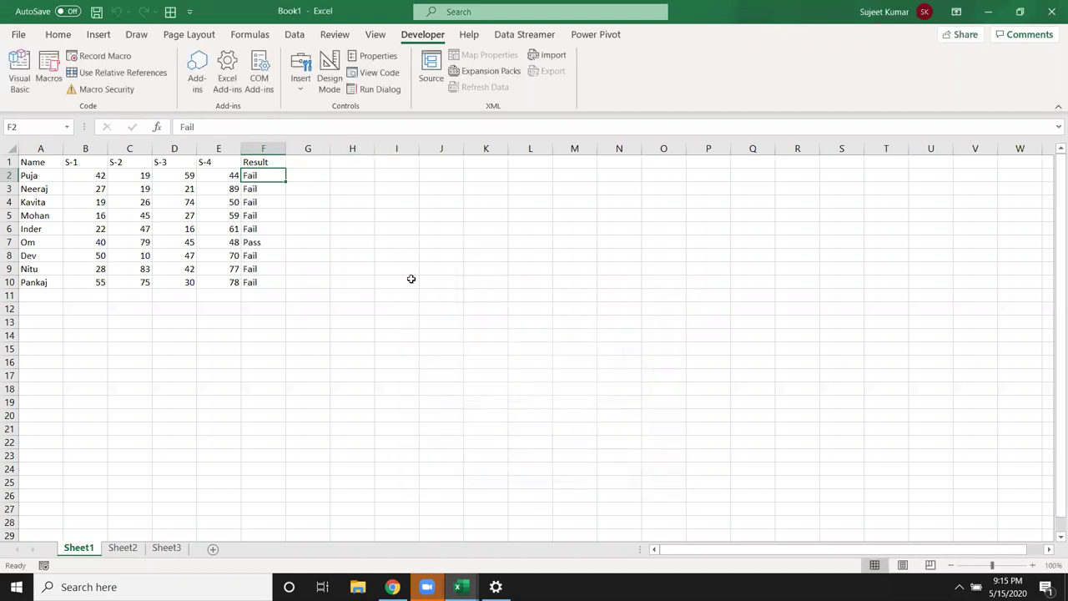
# Step: Clear the Pass/Fail results from F2:F11
pyautogui.moveTo(256, 282); pyautogui.dragTo(261, 187)
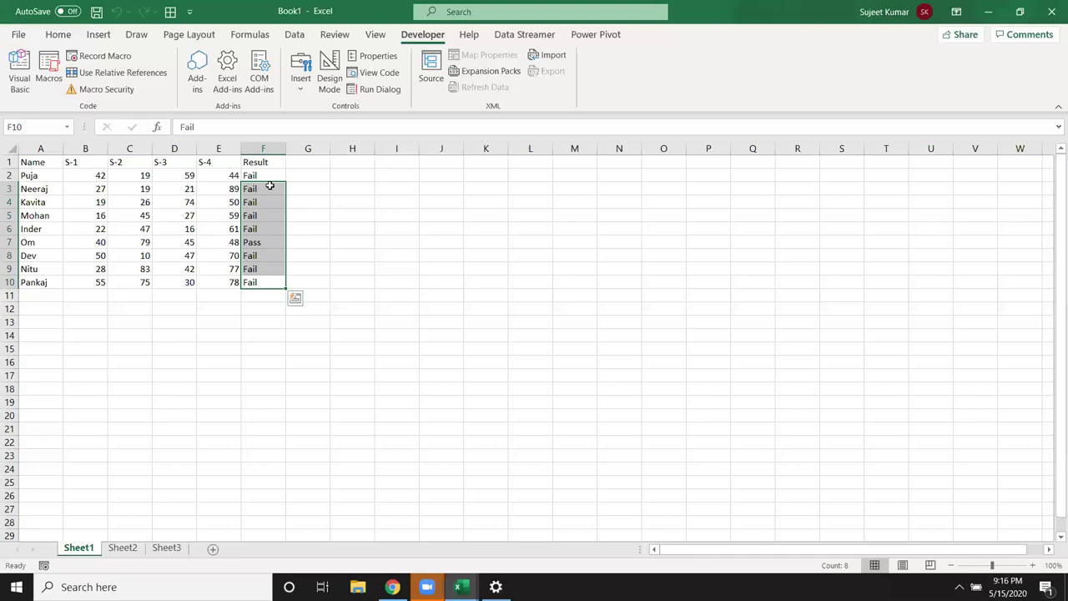
pyautogui.moveTo(273, 177); pyautogui.dragTo(275, 295)
pyautogui.press('Delete')
# Step: Change the scores to 34 in C2, 36 in B5 and 72 in D5
pyautogui.click(147, 176)
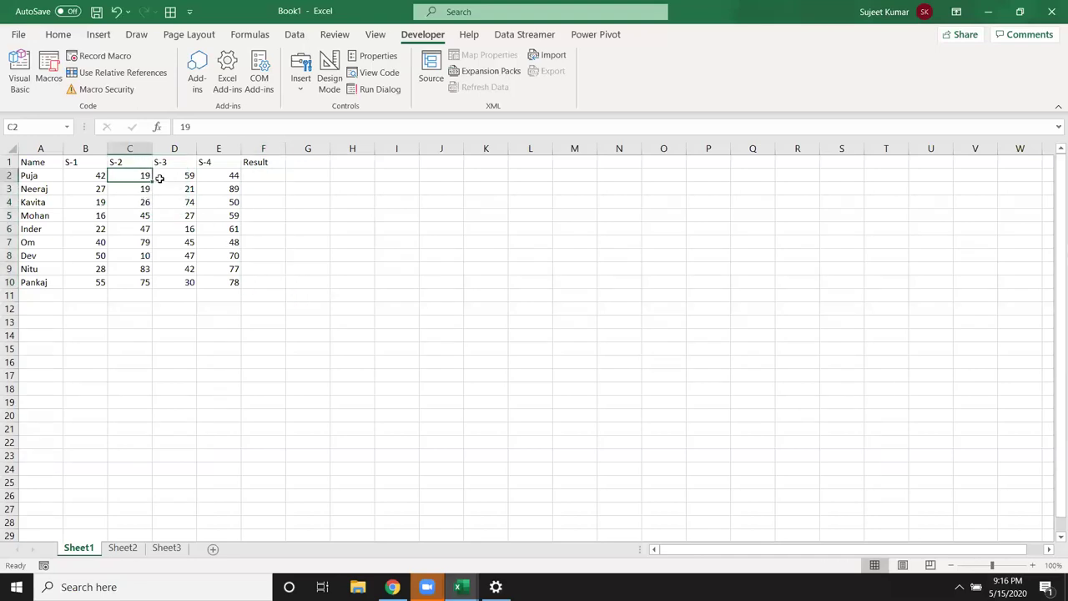
pyautogui.click(165, 227)
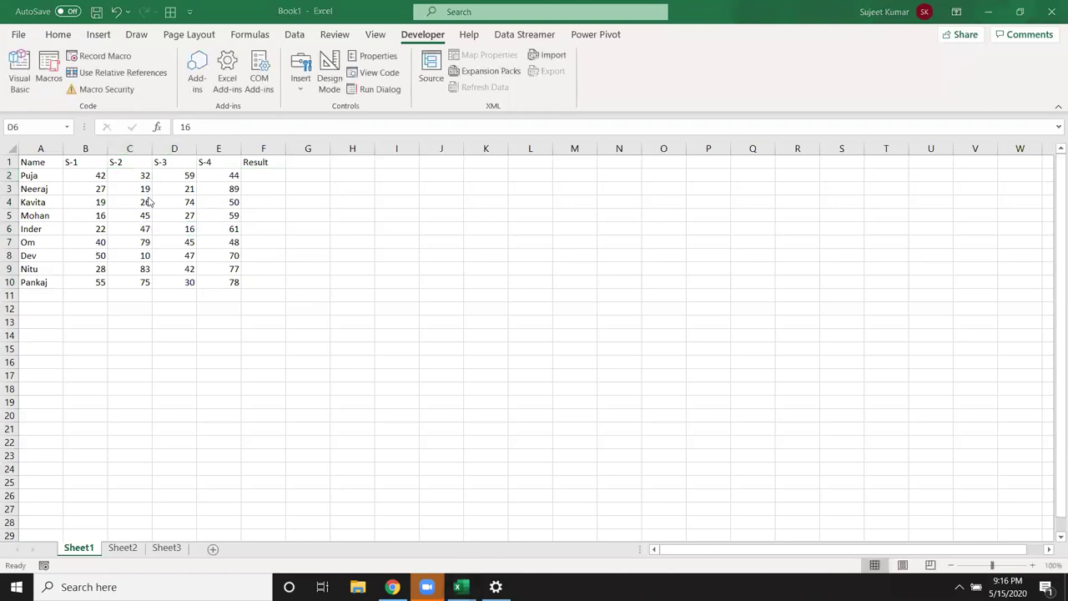
pyautogui.hotkey('alt', 'Tab')
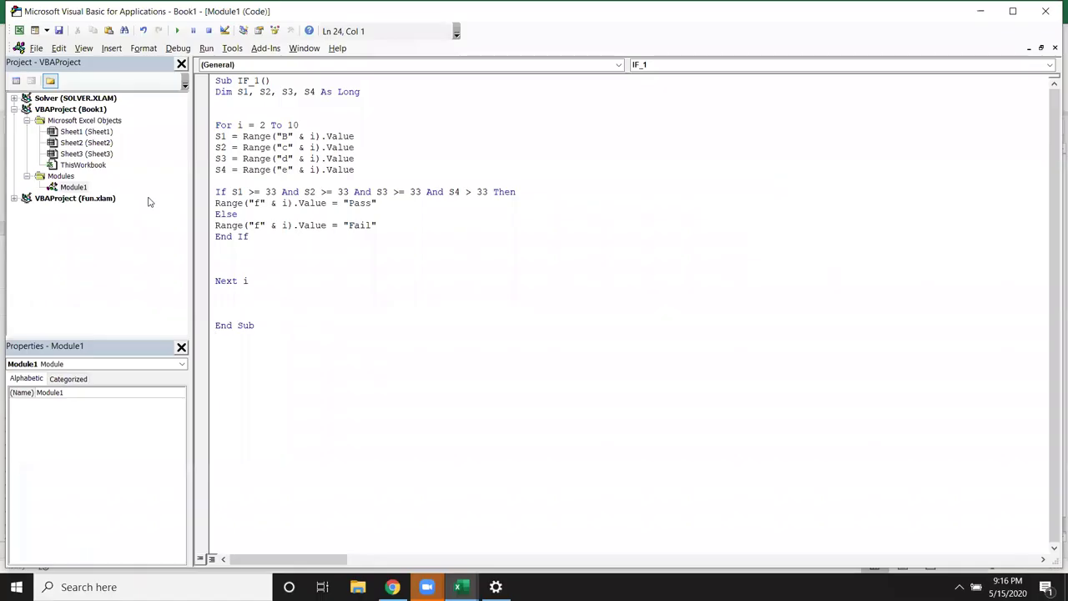
pyautogui.hotkey('alt', 'Tab')
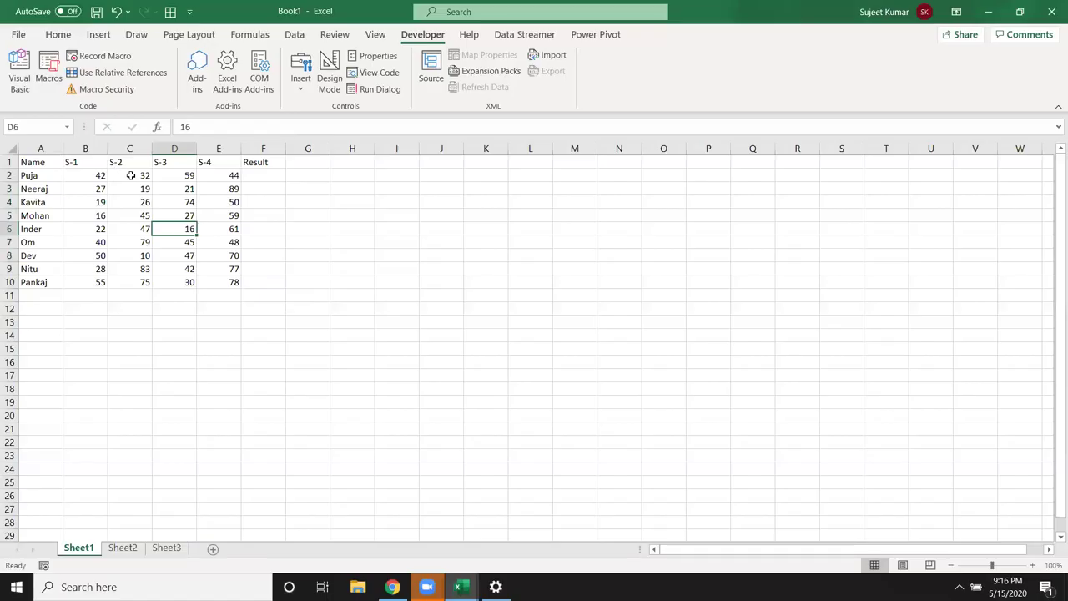
pyautogui.click(130, 175)
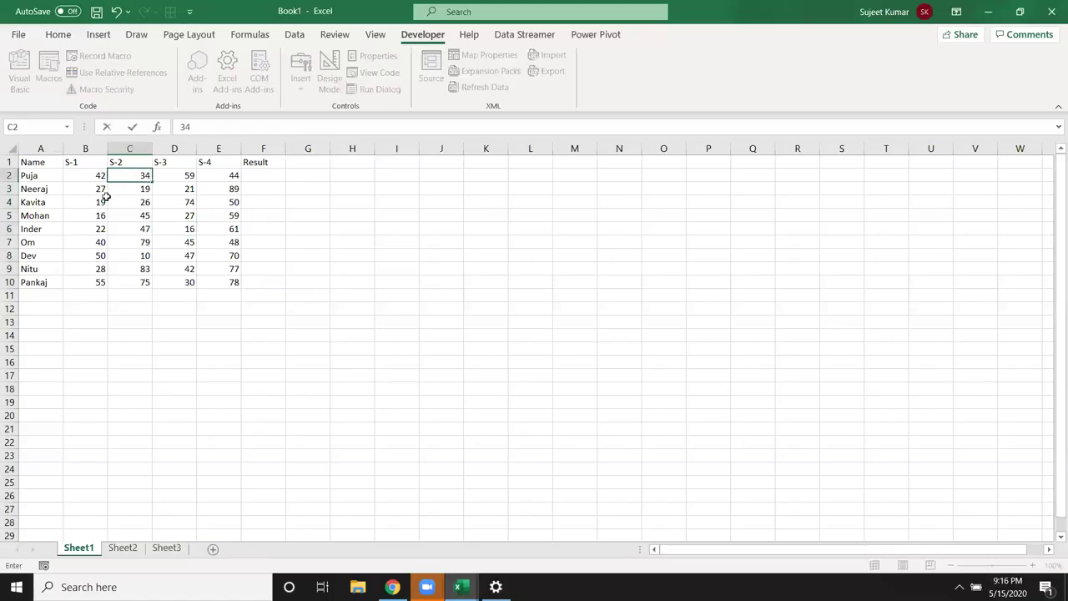
pyautogui.click(105, 200)
pyautogui.click(99, 215)
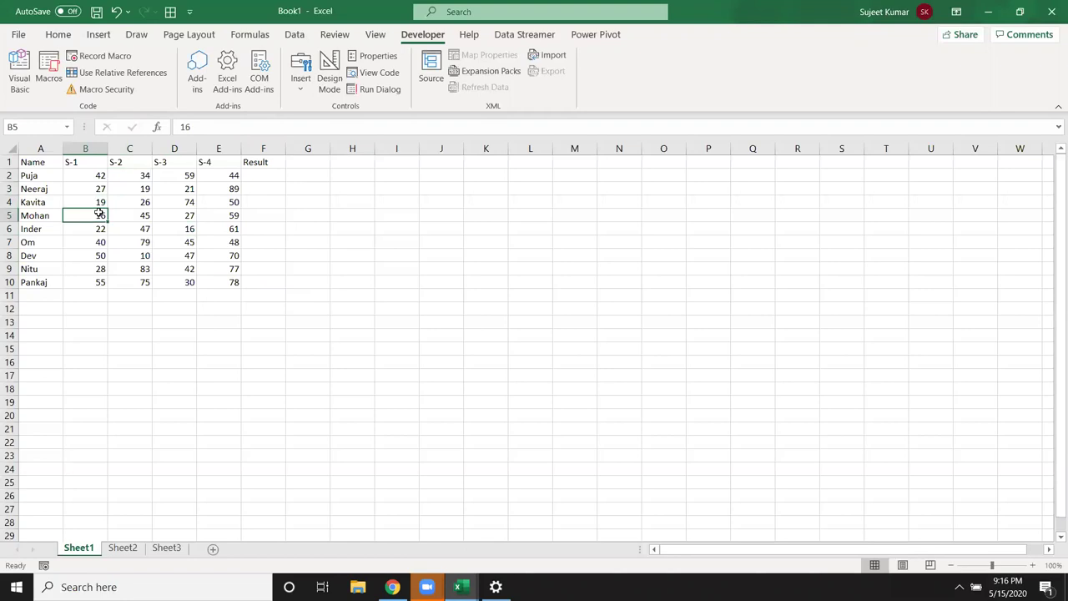
pyautogui.write('36')
pyautogui.click(177, 219)
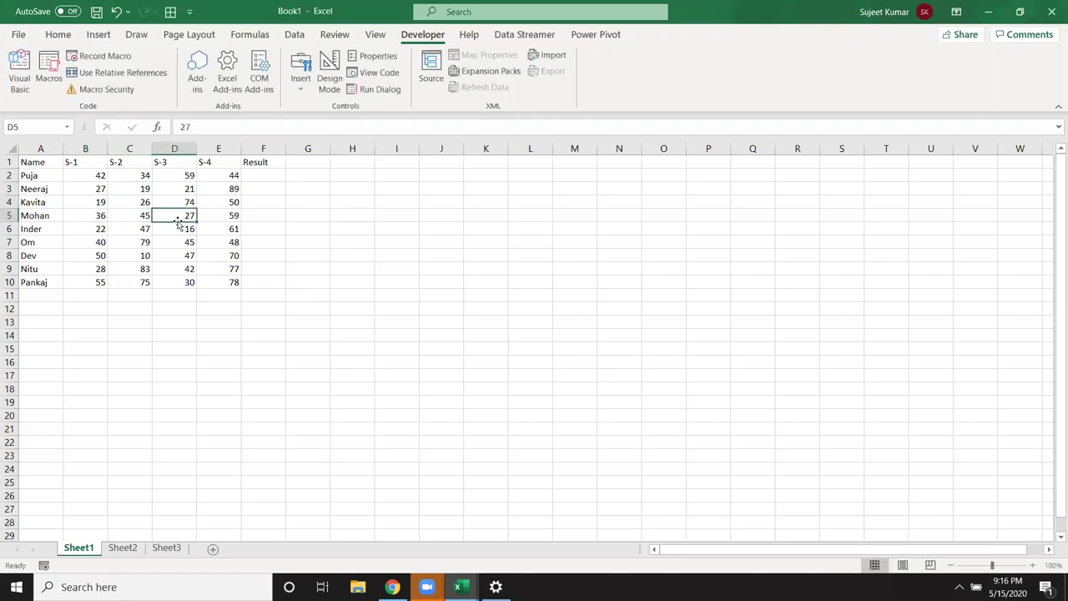
pyautogui.write('72')
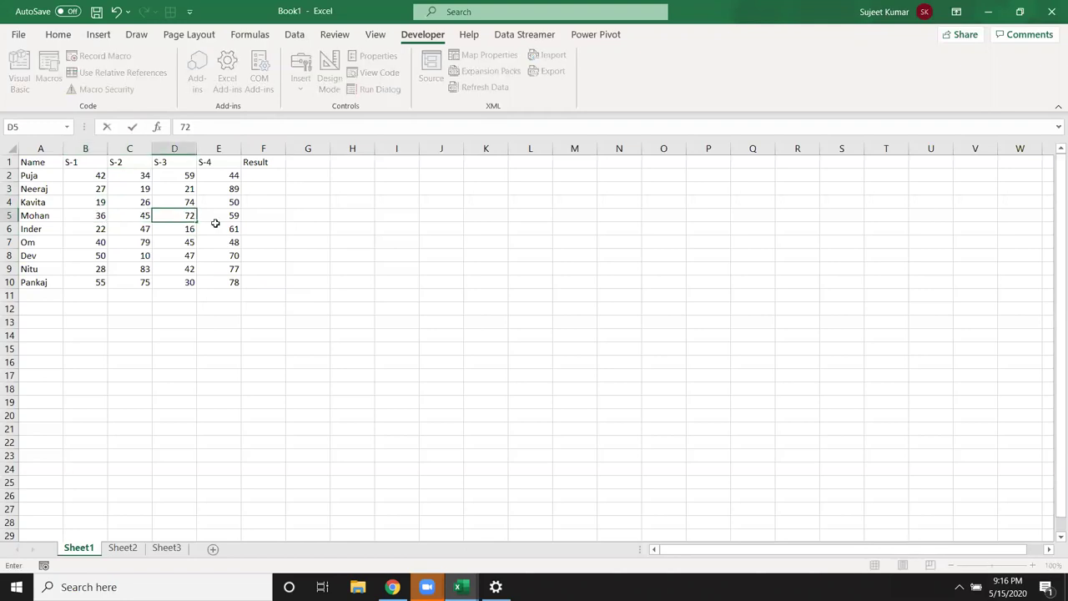
pyautogui.click(215, 225)
# Step: Rerun IF_1 and check the results in F5, F7 and F2
pyautogui.click(48, 74)
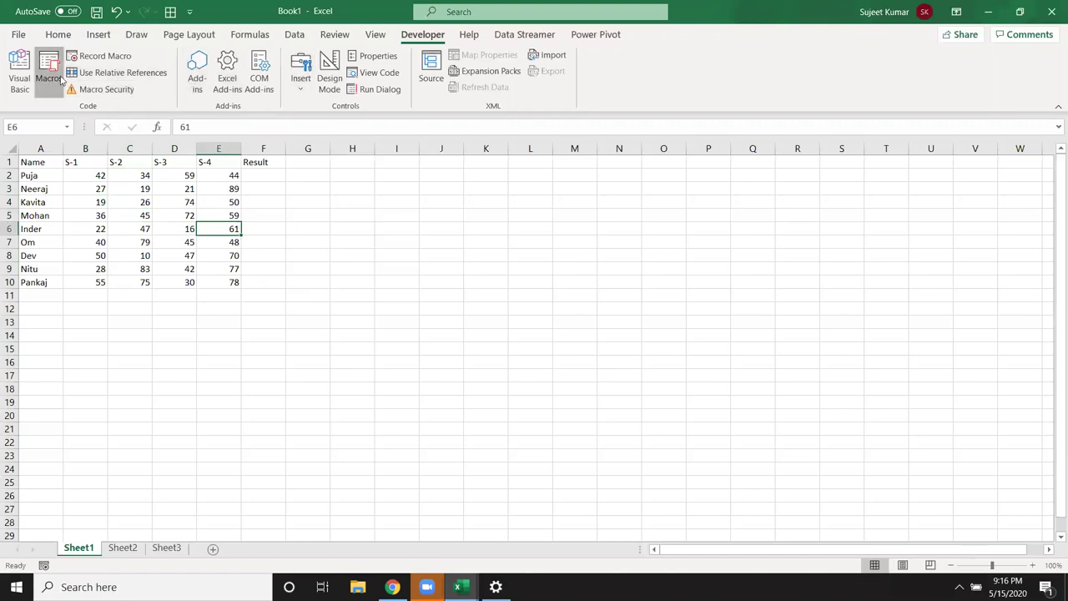
pyautogui.click(664, 282)
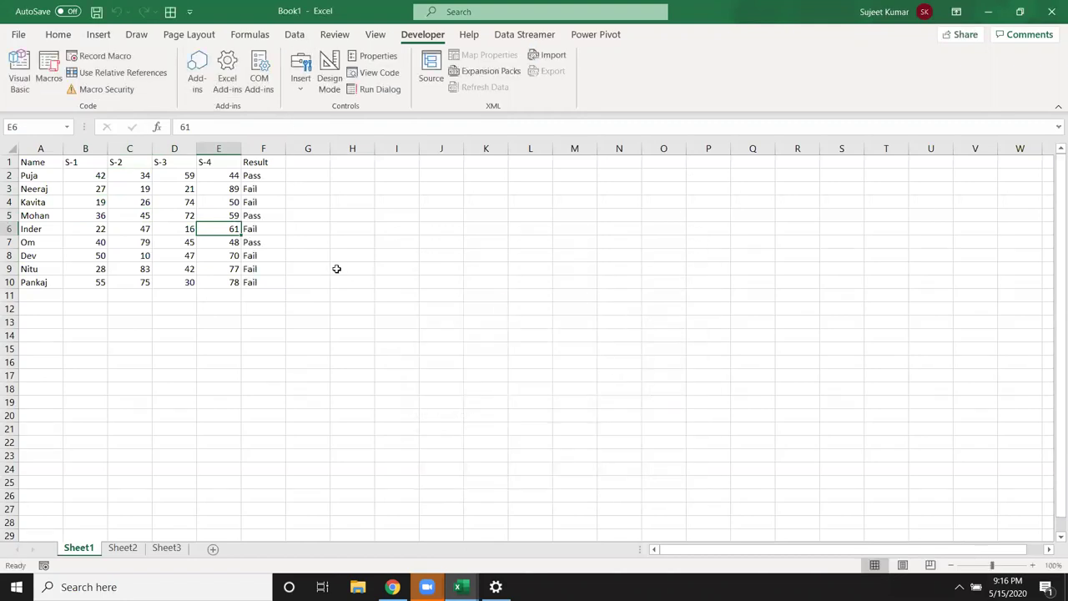
pyautogui.click(261, 216)
pyautogui.click(262, 241)
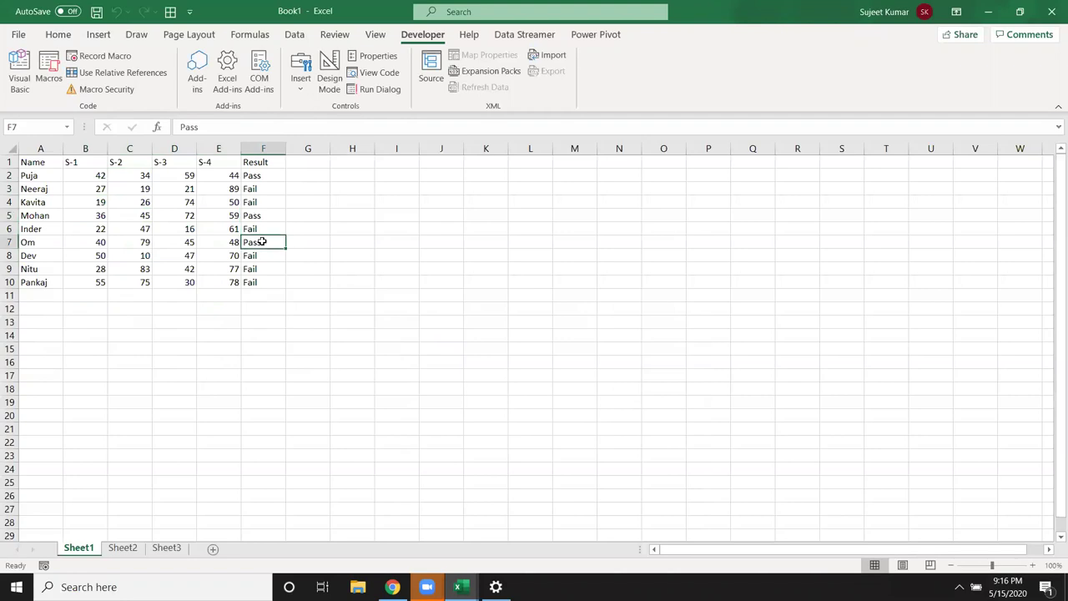
pyautogui.click(261, 178)
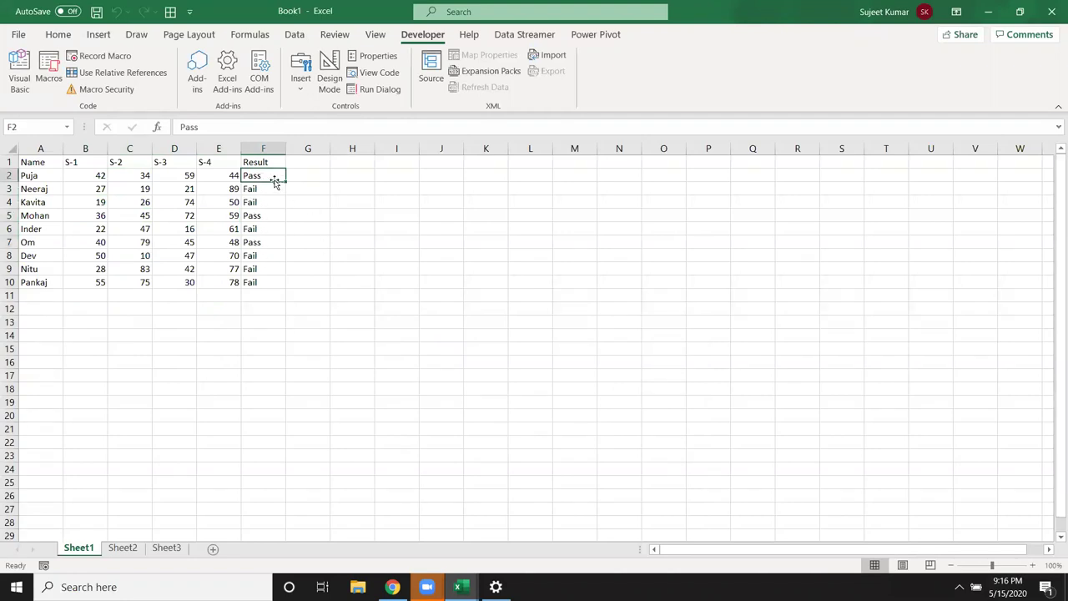
pyautogui.hotkey('alt', 'F11')
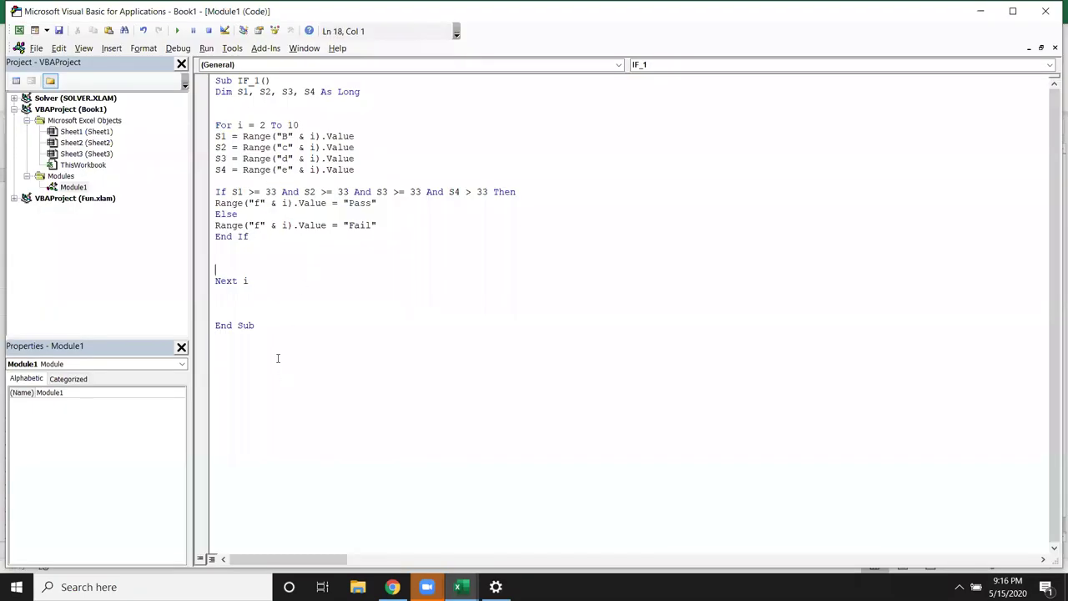
# Step: Paste a duplicate of the IF_1 macro below End Sub and delete its If…End If block
pyautogui.moveTo(280, 357); pyautogui.dragTo(215, 77)
pyautogui.hotkey('ctrl', 'c')
pyautogui.click(288, 354)
pyautogui.press('Return')
pyautogui.moveTo(269, 325); pyautogui.dragTo(145, 79)
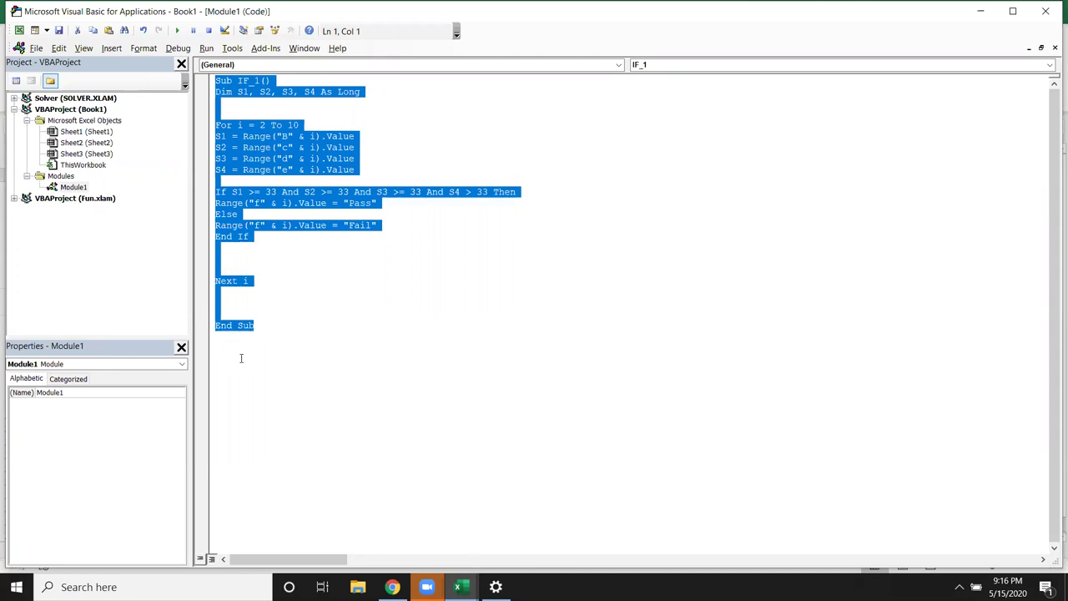
pyautogui.click(237, 354)
pyautogui.hotkey('ctrl', 'v')
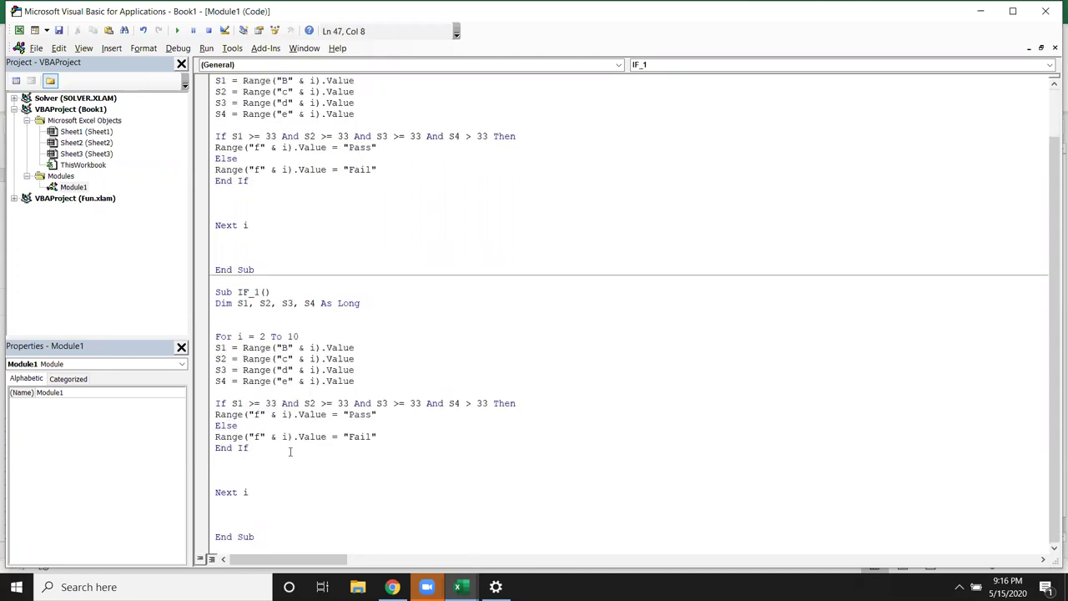
pyautogui.moveTo(274, 492)
pyautogui.mouseDown()
pyautogui.moveTo(219, 449)
pyautogui.moveTo(204, 400)
pyautogui.mouseUp()
pyautogui.press('Delete')
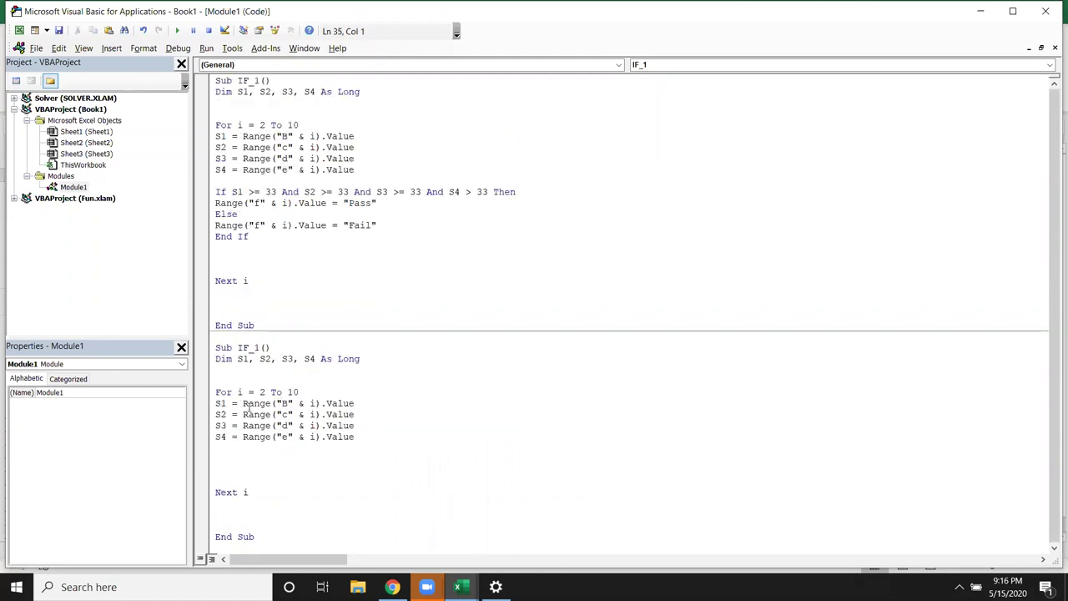
# Step: Inside the loop, type nested If s1>=33 Then and If s2 >=33 Then lines
pyautogui.press('Return')
pyautogui.press('Return')
pyautogui.press('Up')
pyautogui.write('if ')
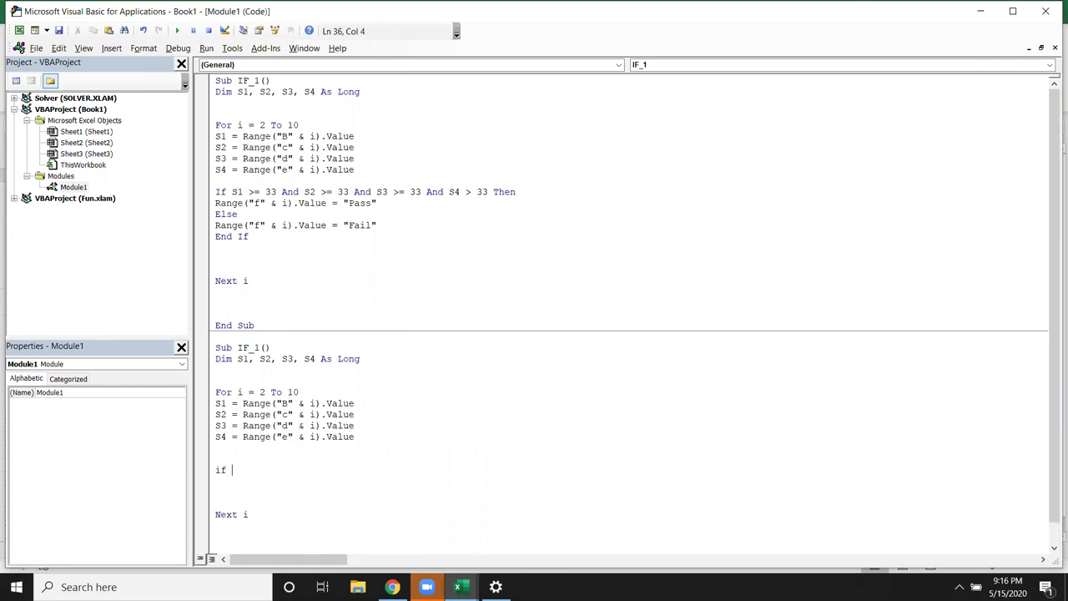
pyautogui.write('s1>=33 then')
pyautogui.press('BackSpace')
pyautogui.write('n')
pyautogui.press('Return')
pyautogui.scroll(-1, 338, 456)
pyautogui.press('Tab')
pyautogui.press('Return')
pyautogui.press('Tab')
pyautogui.write('if s2 ')
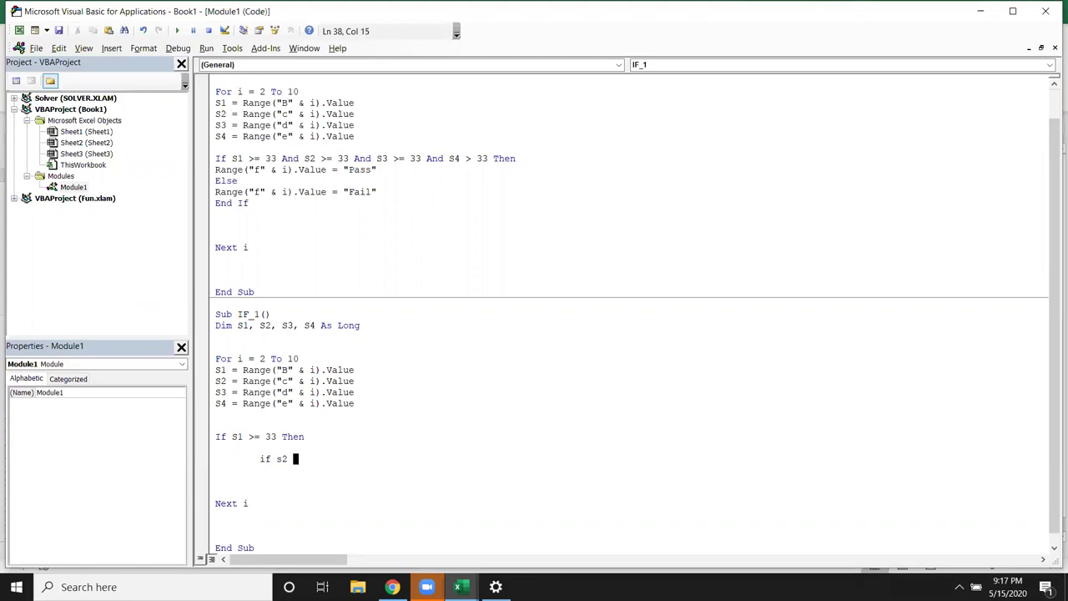
pyautogui.write('>=33 then')
pyautogui.press('Return')
pyautogui.press('Return')
pyautogui.press('Return')
# Step: Add further nested If s3 >=33 Then and If s4>=33 Then lines
pyautogui.press('Tab')
pyautogui.write('i')
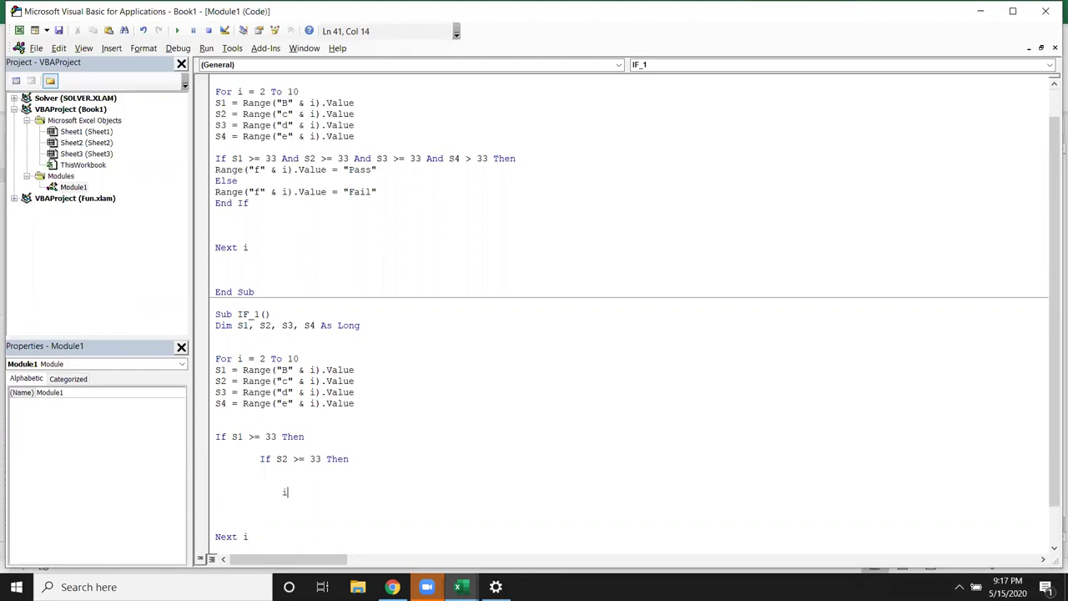
pyautogui.write('f ')
pyautogui.write('s3 >= ')
pyautogui.write('33then')
pyautogui.press('Return')
pyautogui.press('Return')
pyautogui.press('Tab')
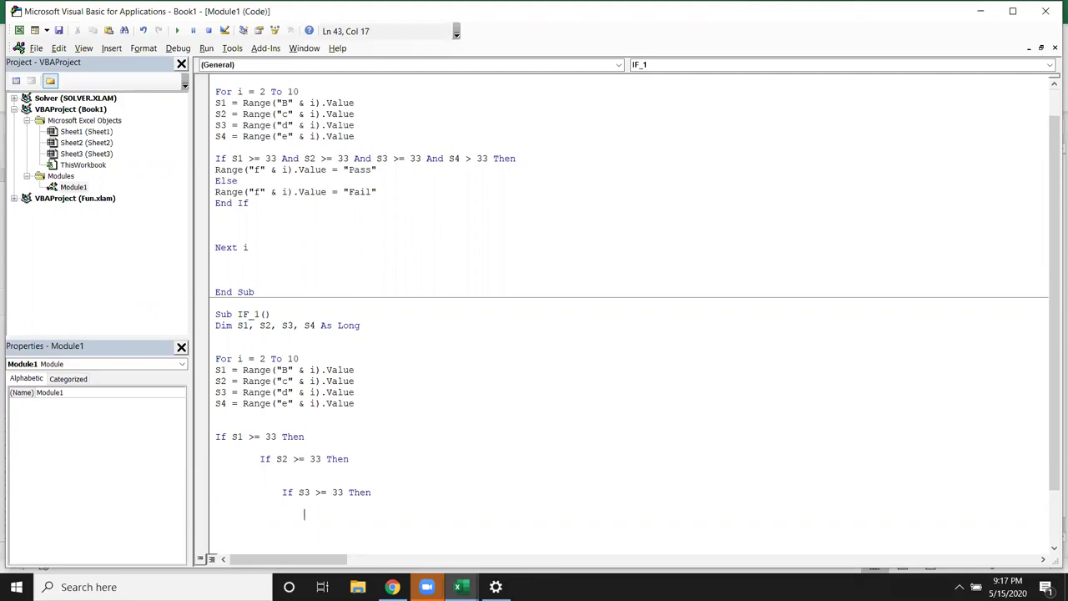
pyautogui.write('if s4')
pyautogui.write('>=33 then')
pyautogui.press('BackSpace')
pyautogui.write('n')
pyautogui.press('Return')
pyautogui.press('Return')
pyautogui.press('Return')
pyautogui.press('Return')
pyautogui.press('Return')
pyautogui.press('Return')
pyautogui.press('Return')
pyautogui.press('Return')
pyautogui.press('Return')
pyautogui.press('Return')
pyautogui.press('Return')
pyautogui.press('Return')
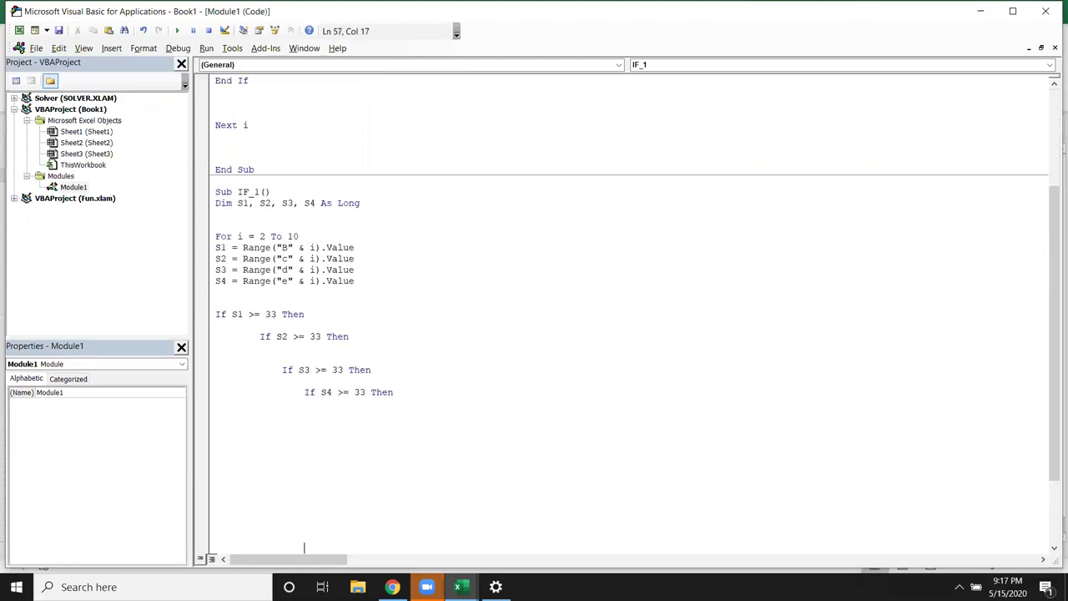
pyautogui.press('Return')
# Step: Highlight the S1, S2 and S3 conditions to review them, then select the Range reference
pyautogui.click(354, 402)
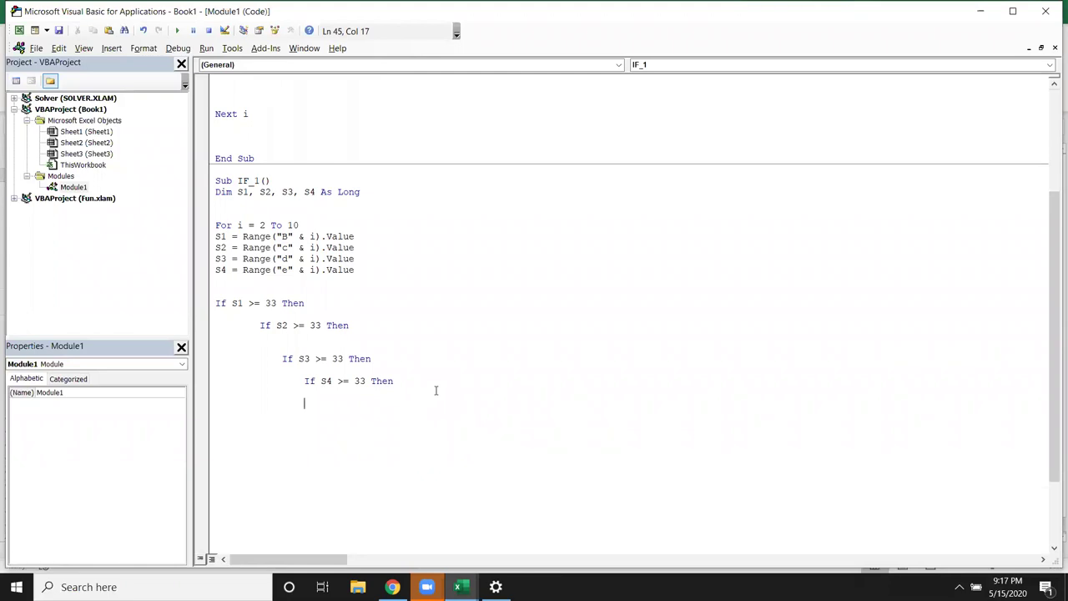
pyautogui.moveTo(215, 302); pyautogui.dragTo(265, 303)
pyautogui.doubleClick(287, 326)
pyautogui.doubleClick(324, 359)
pyautogui.click(323, 399)
pyautogui.moveTo(357, 271)
pyautogui.mouseDown()
pyautogui.moveTo(215, 270)
pyautogui.moveTo(243, 269)
pyautogui.mouseUp()
pyautogui.hotkey('ctrl', 'c')
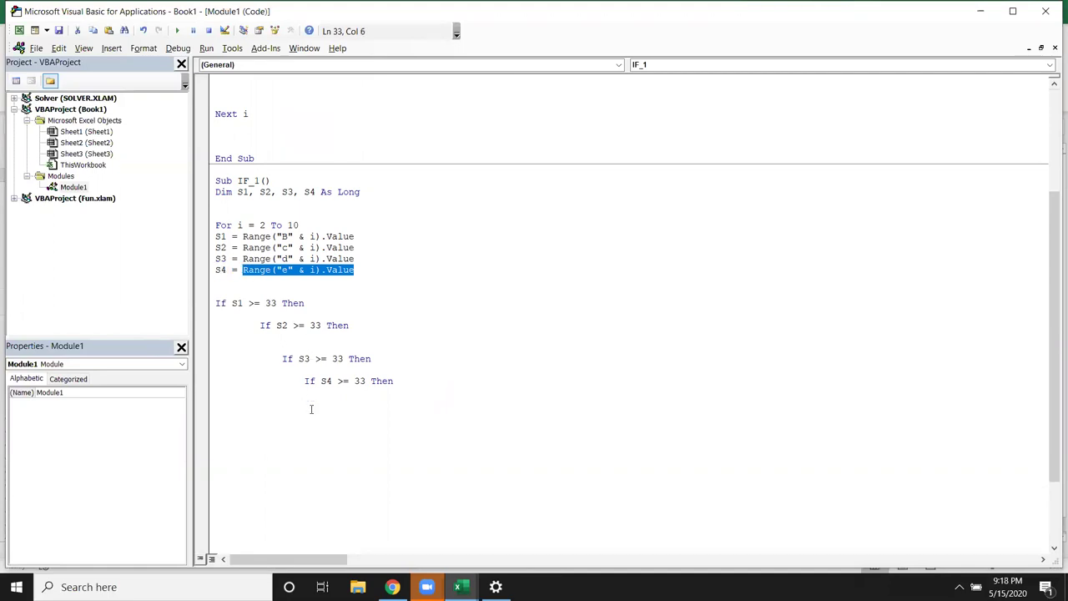
# Step: Under the S4 check, add Range("F" & i).Value = "Pass"
pyautogui.click(310, 402)
pyautogui.hotkey('ctrl', 'v')
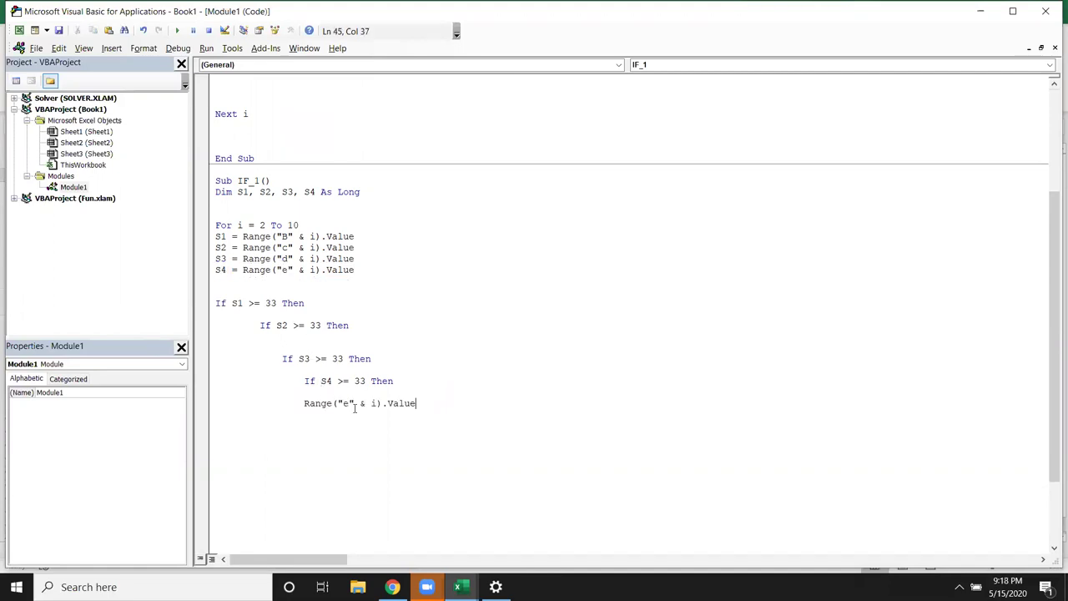
pyautogui.doubleClick(345, 403)
pyautogui.write('F')
pyautogui.press('End')
pyautogui.write('="')
pyautogui.write('Pass"')
pyautogui.press('Return')
# Step: Add an Else branch whose copied line writes "fail" to column F
pyautogui.write('el')
pyautogui.press('BackSpace')
pyautogui.write('s')
pyautogui.press('BackSpace')
pyautogui.write('lse')
pyautogui.press('Return')
pyautogui.press('Up')
pyautogui.hotkey('shift', 'Down')
pyautogui.hotkey('shift', 'Left')
pyautogui.hotkey('shift', 'Left')
pyautogui.hotkey('shift', 'Left')
pyautogui.hotkey('shift', 'Left')
pyautogui.hotkey('shift', 'Left')
pyautogui.hotkey('shift', 'Left')
pyautogui.hotkey('shift', 'Left')
pyautogui.hotkey('shift', 'Left')
pyautogui.hotkey('shift', 'Left')
pyautogui.hotkey('shift', 'Left')
pyautogui.hotkey('shift', 'Left')
pyautogui.hotkey('shift', 'Left')
pyautogui.hotkey('shift', 'Left')
pyautogui.hotkey('shift', 'Left')
pyautogui.hotkey('ctrl', 'c')
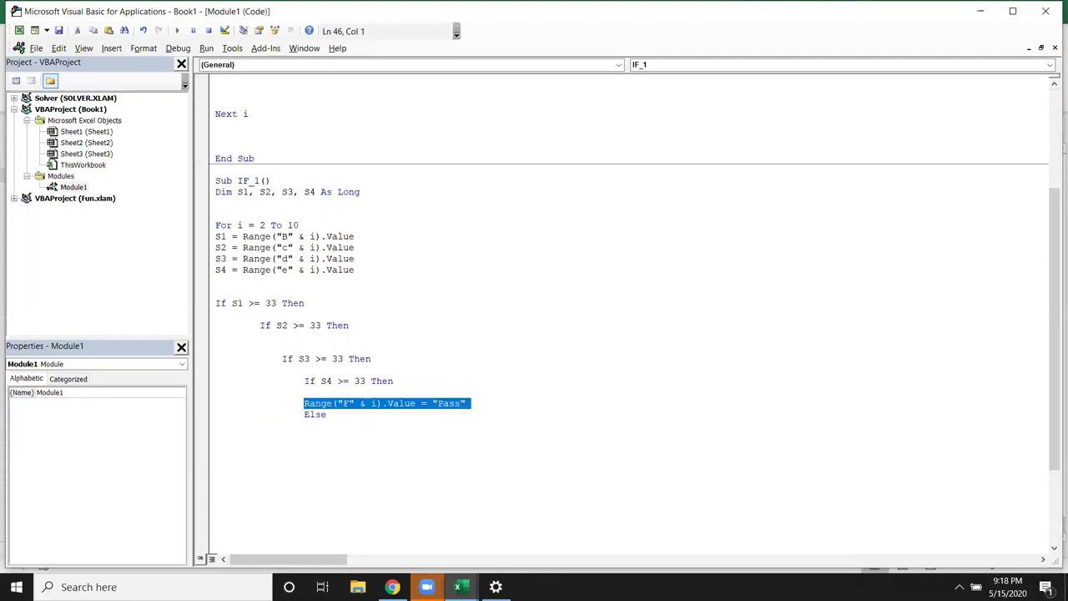
pyautogui.click(215, 414)
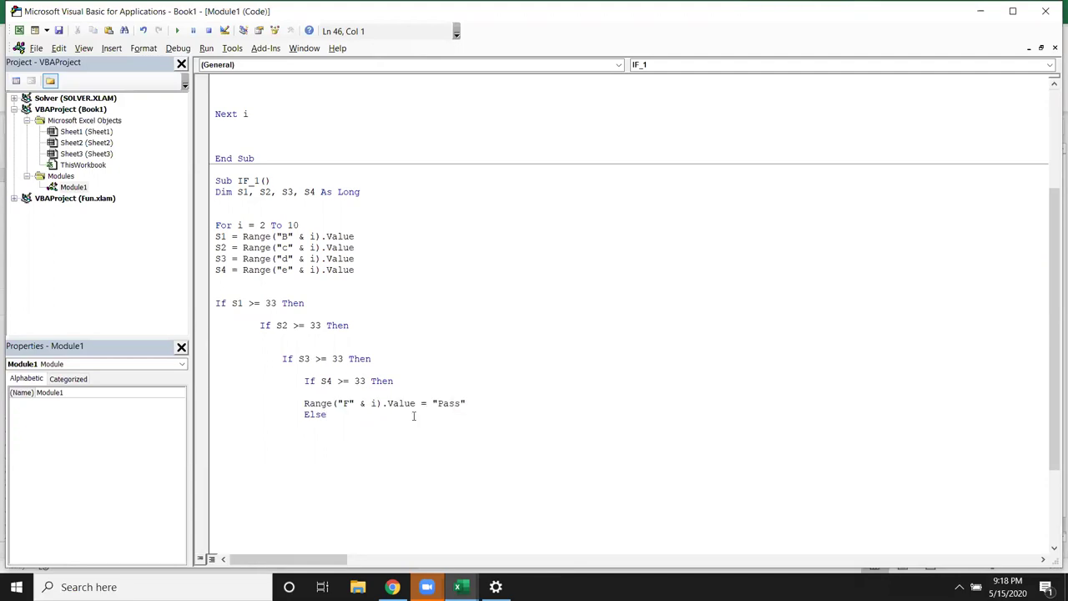
pyautogui.click(336, 415)
pyautogui.press('Return')
pyautogui.hotkey('ctrl', 'v')
pyautogui.doubleClick(449, 425)
pyautogui.write('fa')
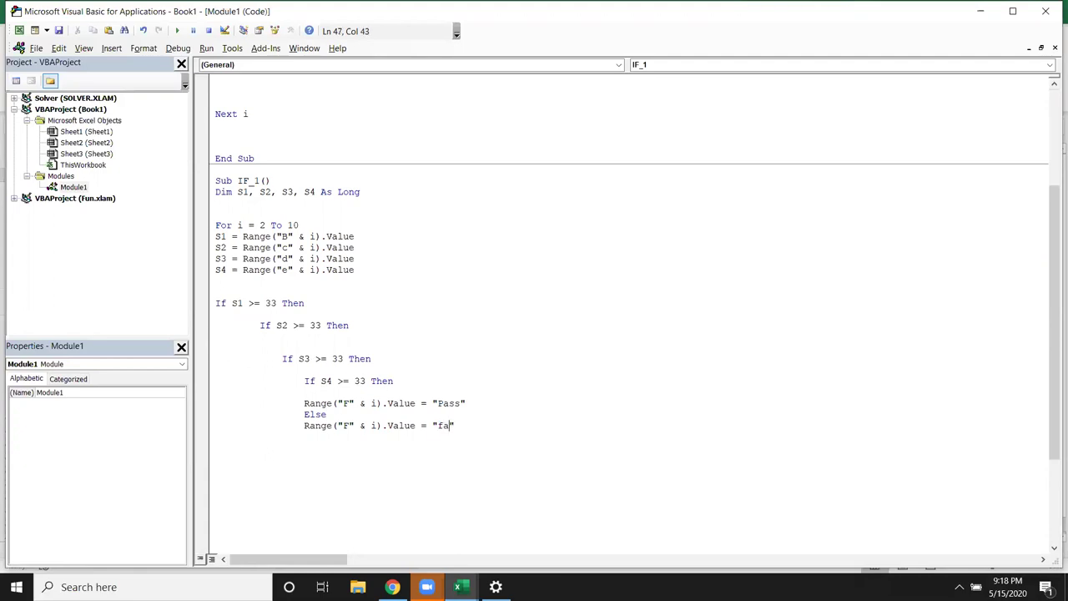
pyautogui.write('il')
# Step: Close the S4 check with an indented End If
pyautogui.click(215, 436)
pyautogui.press('Tab')
pyautogui.press('Tab')
pyautogui.press('Tab')
pyautogui.write('end')
pyautogui.write(' if')
pyautogui.press('Return')
pyautogui.scroll(-4, 490, 428)
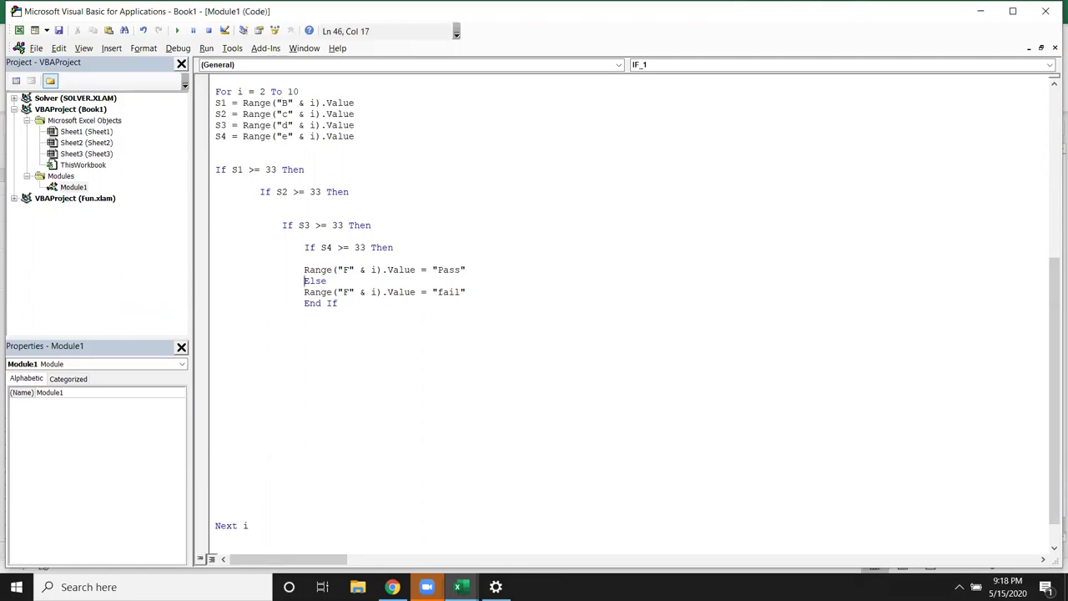
# Step: Add an Else line after the S4 check's End If
pyautogui.moveTo(304, 281); pyautogui.dragTo(303, 313)
pyautogui.click(304, 314)
pyautogui.moveTo(337, 303); pyautogui.dragTo(299, 281)
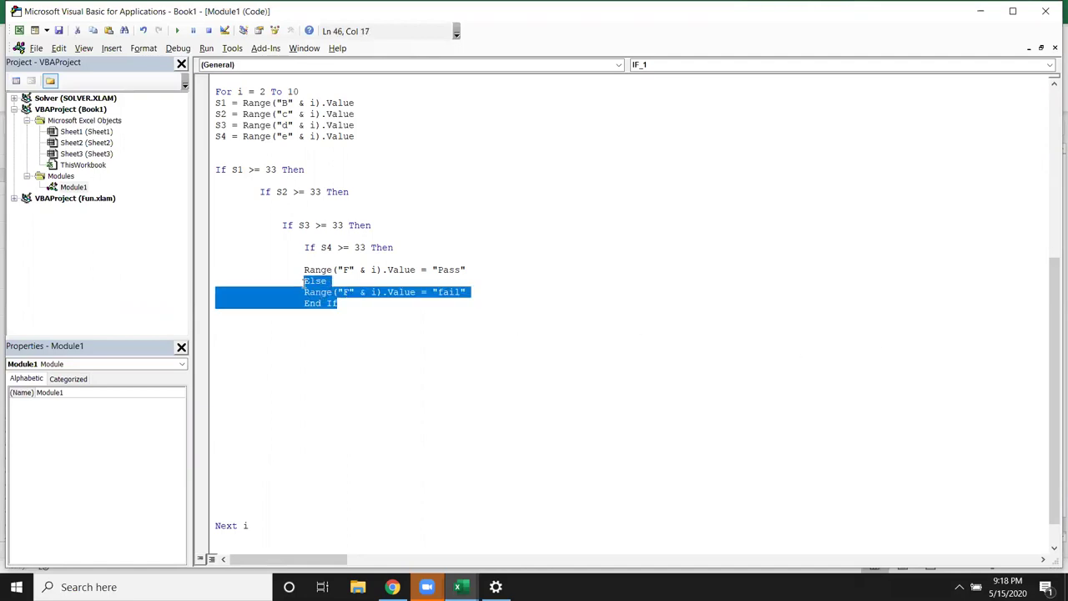
pyautogui.click(305, 323)
pyautogui.click(338, 303)
pyautogui.press('Return')
pyautogui.write('Else')
pyautogui.press('Return')
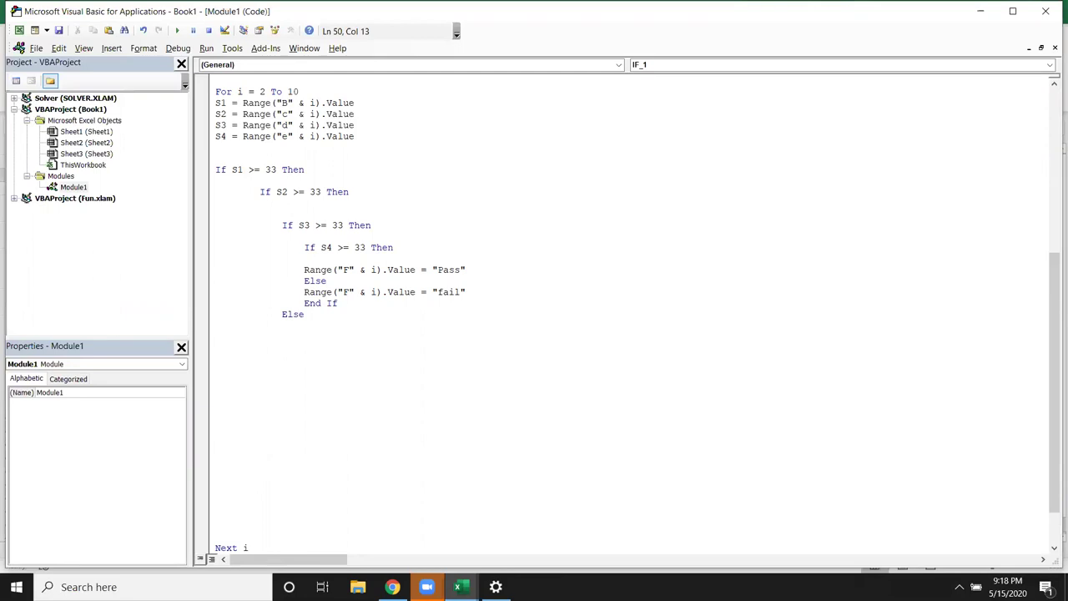
# Step: Write Range("F" & i).Value = "s3 Fail" and close it with End If
pyautogui.write('range')
pyautogui.write('("F')
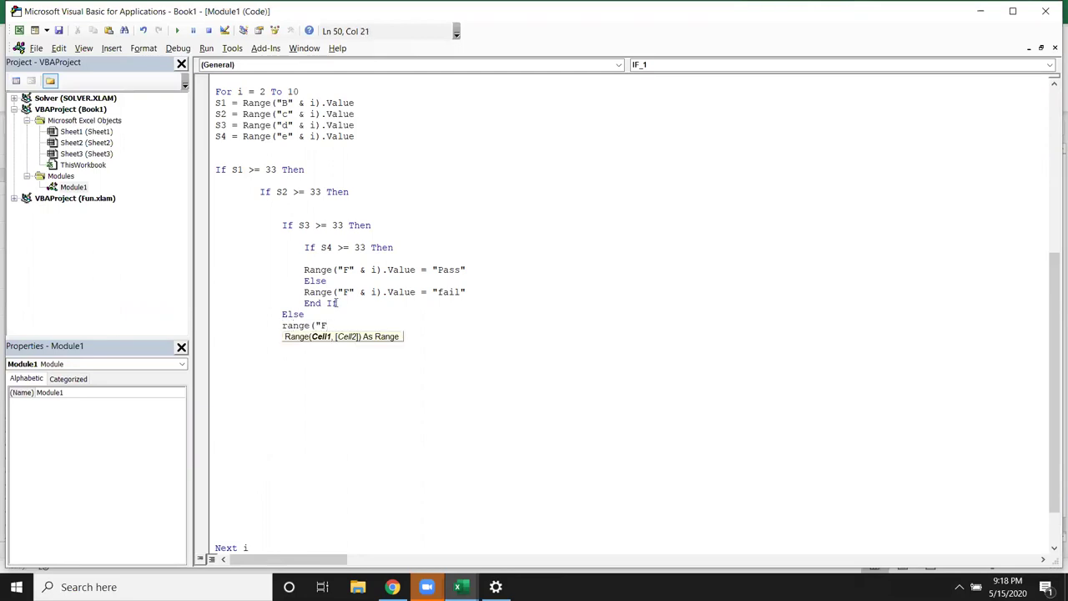
pyautogui.write('" & i')
pyautogui.write(').valu')
pyautogui.press('Tab')
pyautogui.write('="')
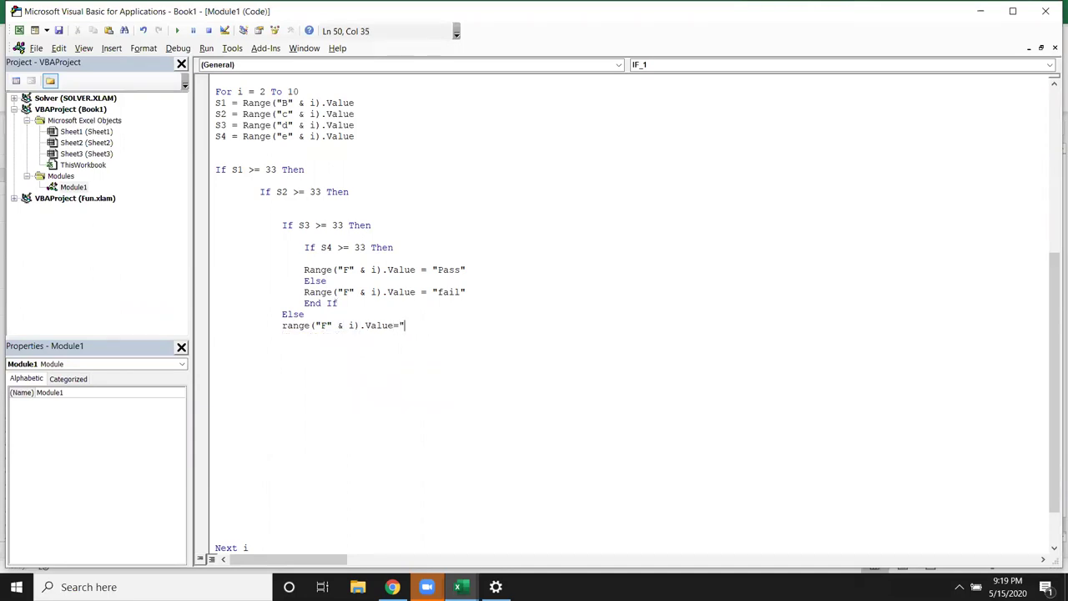
pyautogui.write('s3 fail')
pyautogui.press('BackSpace')
pyautogui.press('BackSpace')
pyautogui.press('BackSpace')
pyautogui.press('BackSpace')
pyautogui.write('Fail')
pyautogui.press('Return')
pyautogui.write('end ')
pyautogui.write('if')
pyautogui.press('Return')
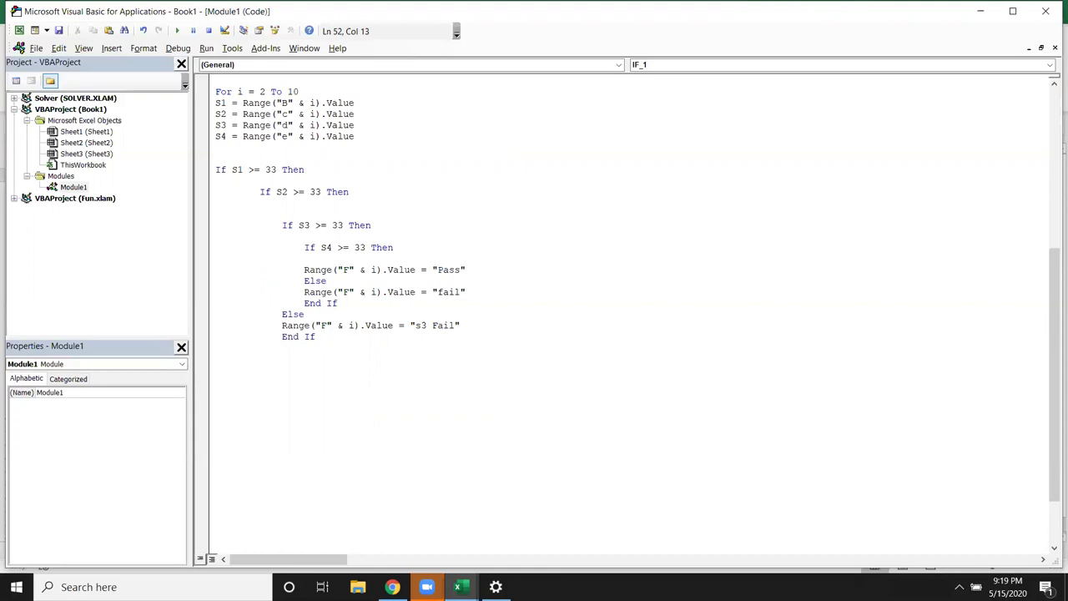
# Step: Outdent to the S2 level, add Else, and begin range("F" & i).Value
pyautogui.press('BackSpace')
pyautogui.write('else')
pyautogui.press('Return')
pyautogui.write('range("F" & i)')
pyautogui.write('.valu')
# Step: Write "S2 Fail" to column F in the inner branch and close it with End If
pyautogui.press('Tab')
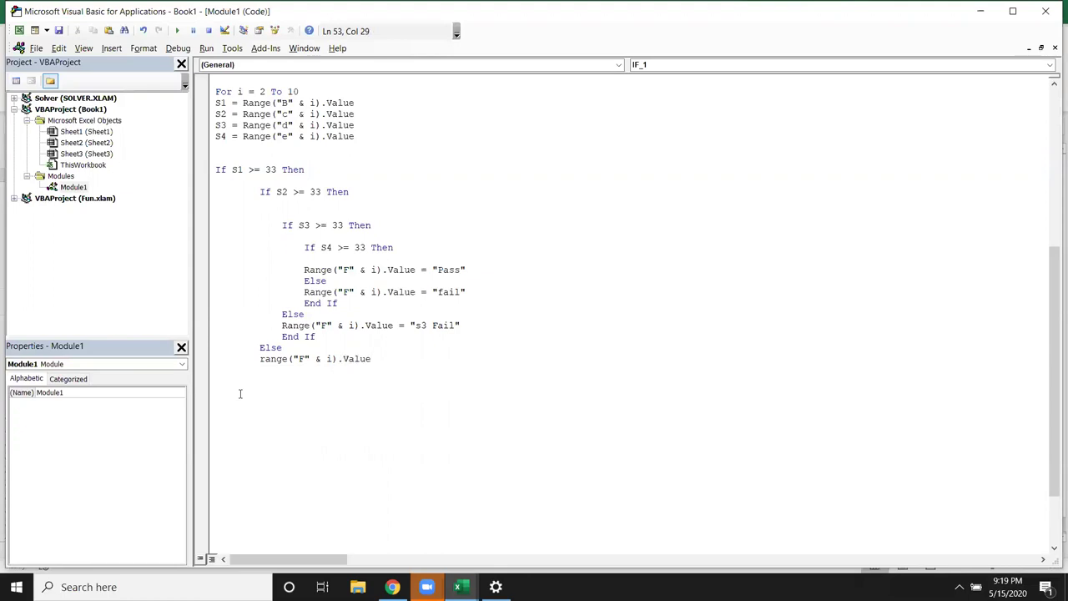
pyautogui.write('= "S2 Fail"')
pyautogui.press('Return')
pyautogui.write('end ')
pyautogui.write('if')
pyautogui.press('Return')
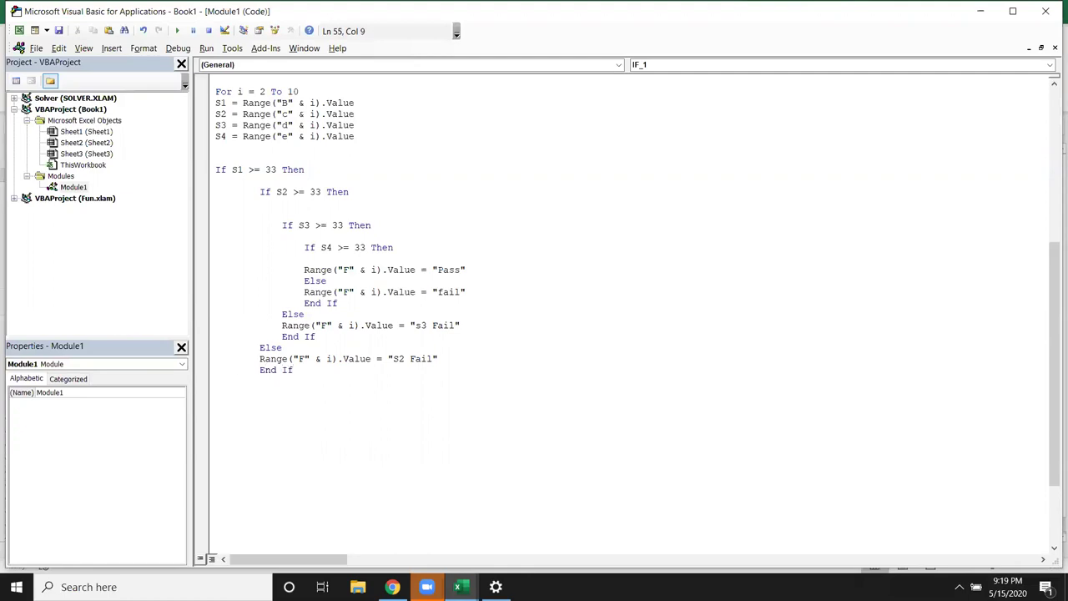
# Step: Add an outdented Else branch at the outer level
pyautogui.press('BackSpace')
pyautogui.write('if ')
pyautogui.write('S')
pyautogui.press('BackSpace')
pyautogui.press('BackSpace')
pyautogui.press('BackSpace')
pyautogui.press('BackSpace')
pyautogui.write('else')
pyautogui.press('Return')
# Step: In the Else branch set Range("F" & i) to "S1 Fail" and close it with End If
pyautogui.write('rang')
pyautogui.write('e("')
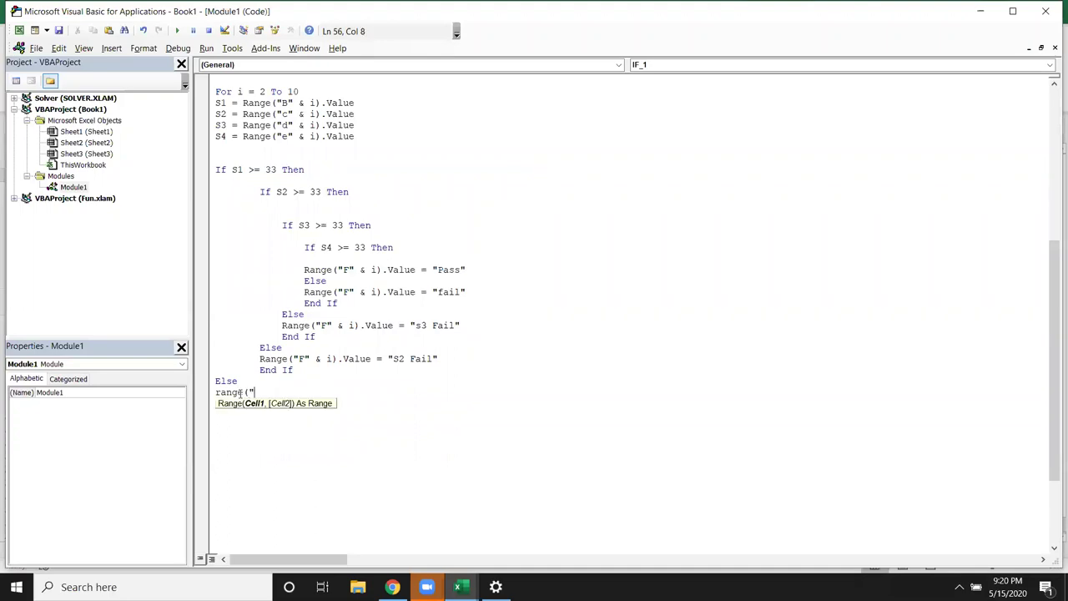
pyautogui.write('F')
pyautogui.write('" & i')
pyautogui.write(').v')
pyautogui.press('Down')
pyautogui.press('Tab')
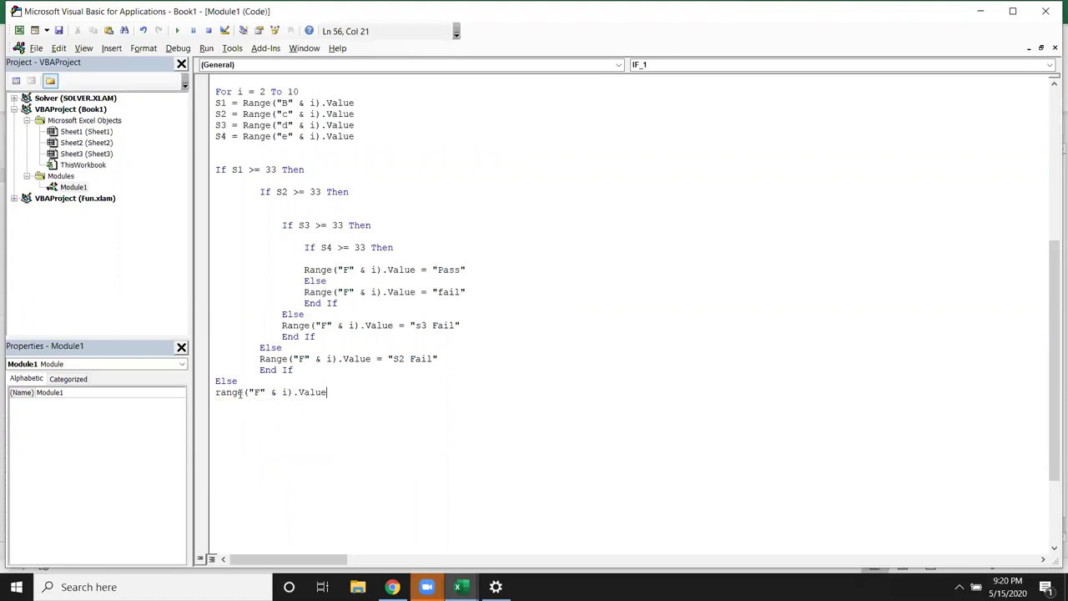
pyautogui.write('="S1')
pyautogui.press('BackSpace')
pyautogui.press('BackSpace')
pyautogui.write('S1 Fail"')
pyautogui.press('Return')
pyautogui.press('Return')
pyautogui.write('en dif')
pyautogui.press('BackSpace')
pyautogui.press('BackSpace')
pyautogui.press('BackSpace')
pyautogui.press('BackSpace')
pyautogui.press('BackSpace')
pyautogui.write('nd if')
pyautogui.press('Return')
pyautogui.scroll(-1, 275, 434)
pyautogui.scroll(-2, 275, 433)
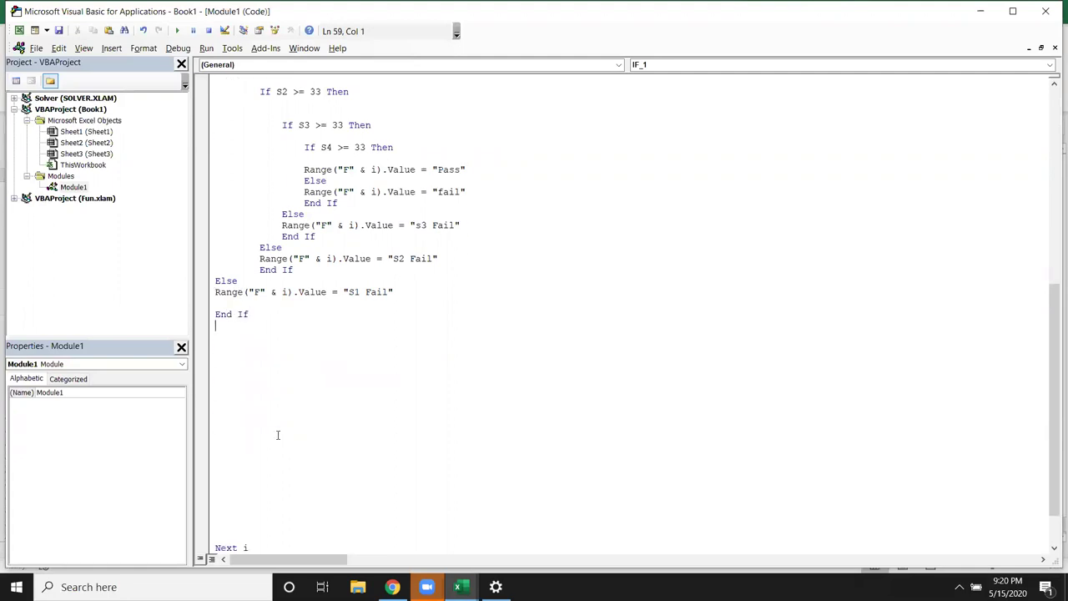
pyautogui.scroll(4, 261, 447)
pyautogui.scroll(8, 324, 473)
pyautogui.moveTo(216, 247); pyautogui.dragTo(214, 171)
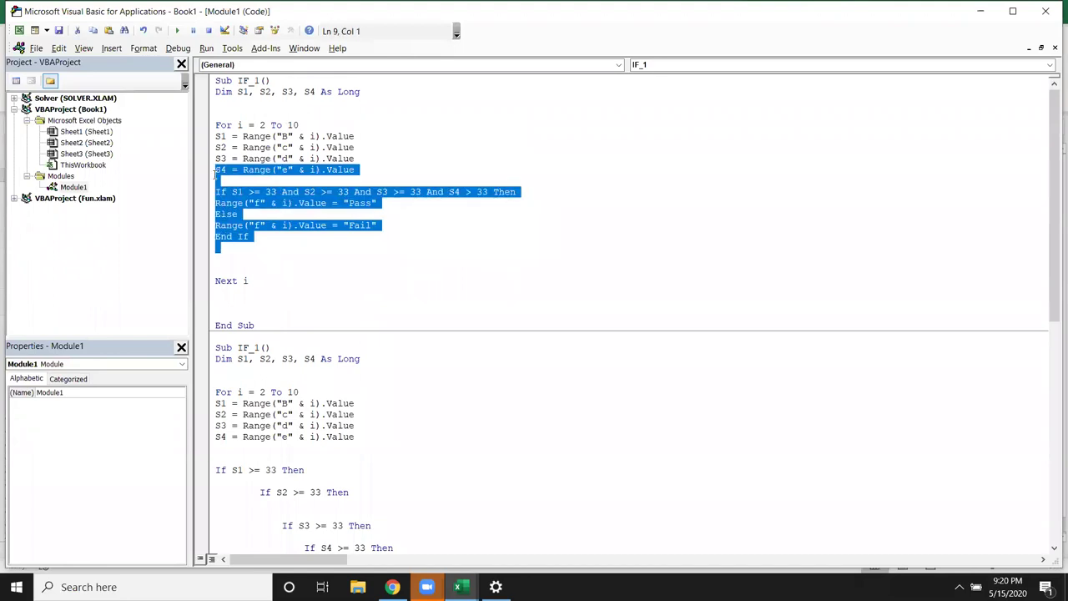
pyautogui.click(314, 250)
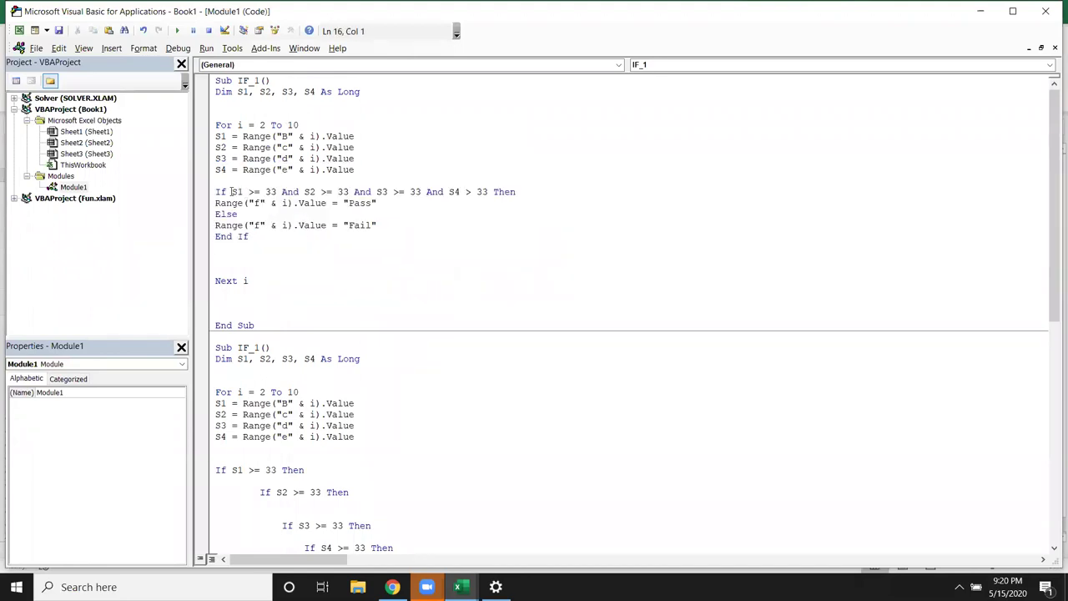
pyautogui.moveTo(226, 192); pyautogui.dragTo(469, 194)
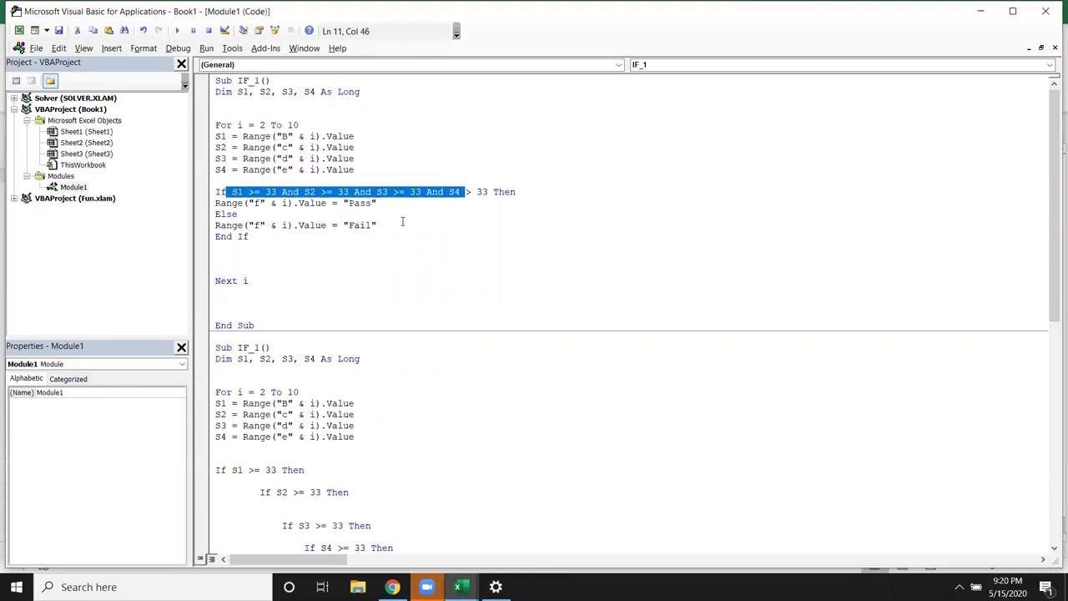
pyautogui.doubleClick(341, 233)
pyautogui.doubleClick(358, 226)
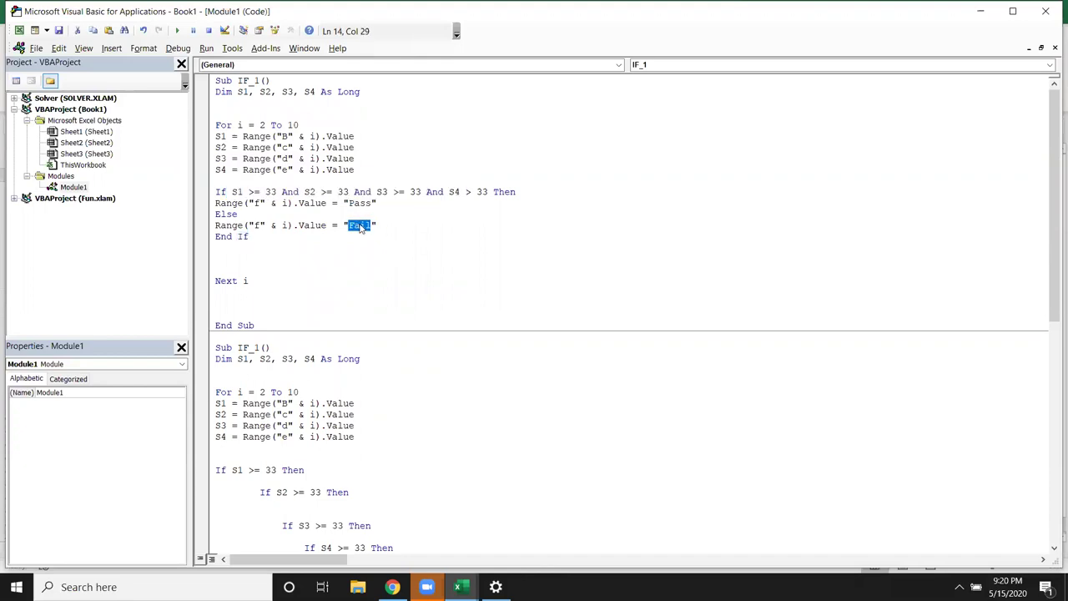
pyautogui.scroll(-2, 459, 362)
pyautogui.scroll(-5, 459, 362)
pyautogui.scroll(-1, 457, 362)
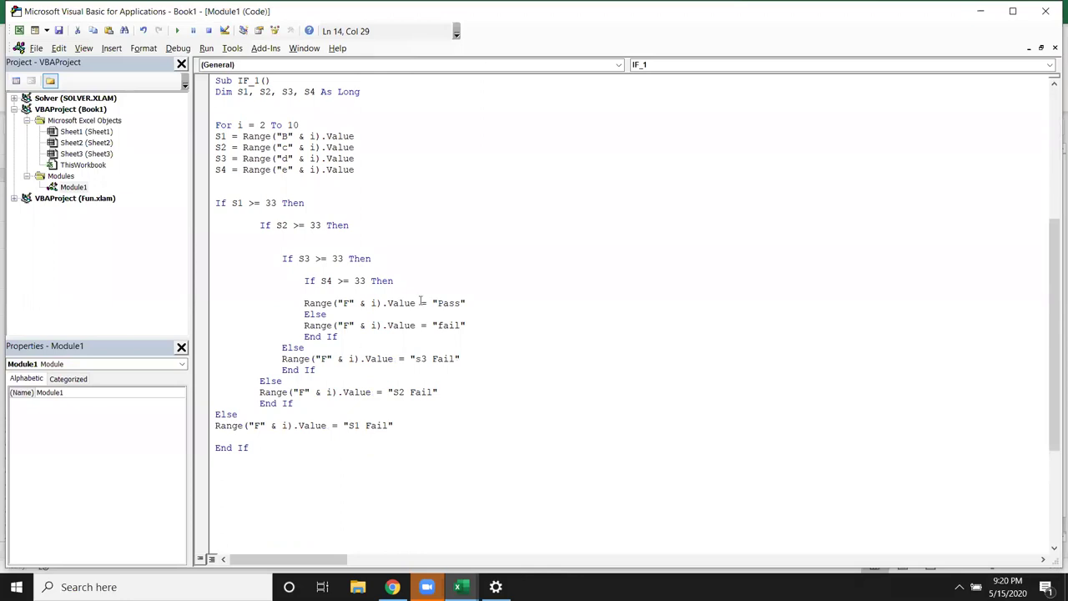
pyautogui.doubleClick(453, 315)
pyautogui.doubleClick(449, 325)
pyautogui.doubleClick(440, 359)
pyautogui.doubleClick(406, 391)
pyautogui.click(359, 425)
# Step: Rename the copied Sub IF_1 to IF_2 in the VBA editor
pyautogui.hotkey('alt', 'F11')
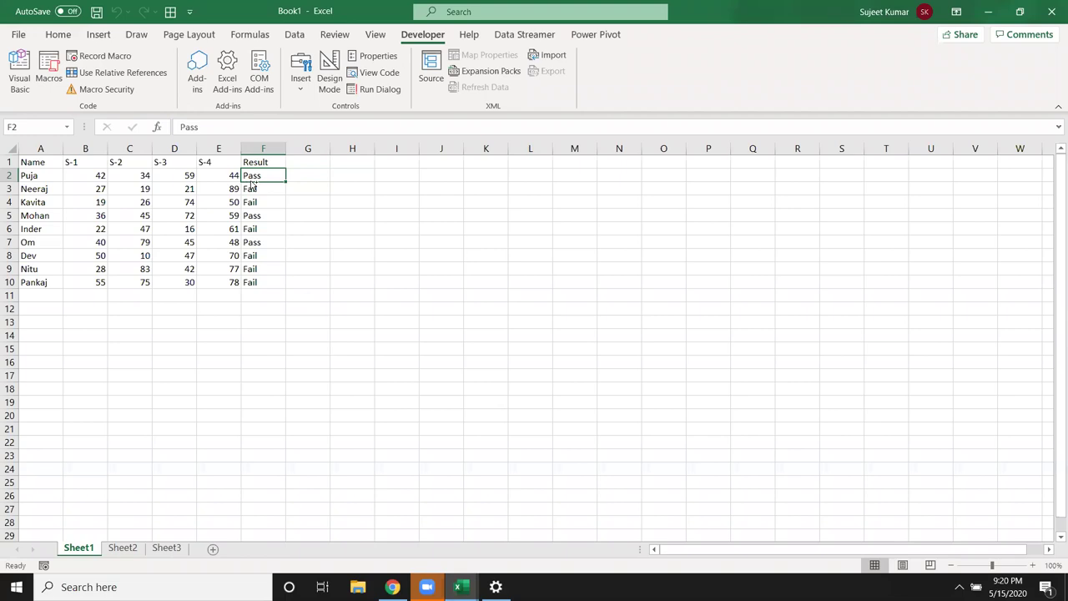
pyautogui.click(48, 71)
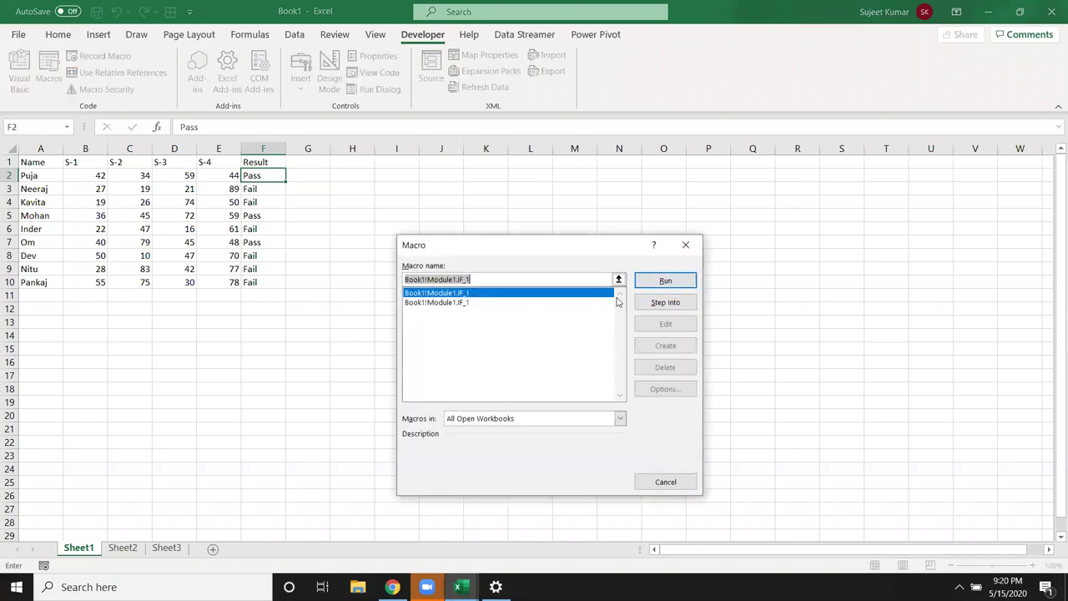
pyautogui.doubleClick(616, 296)
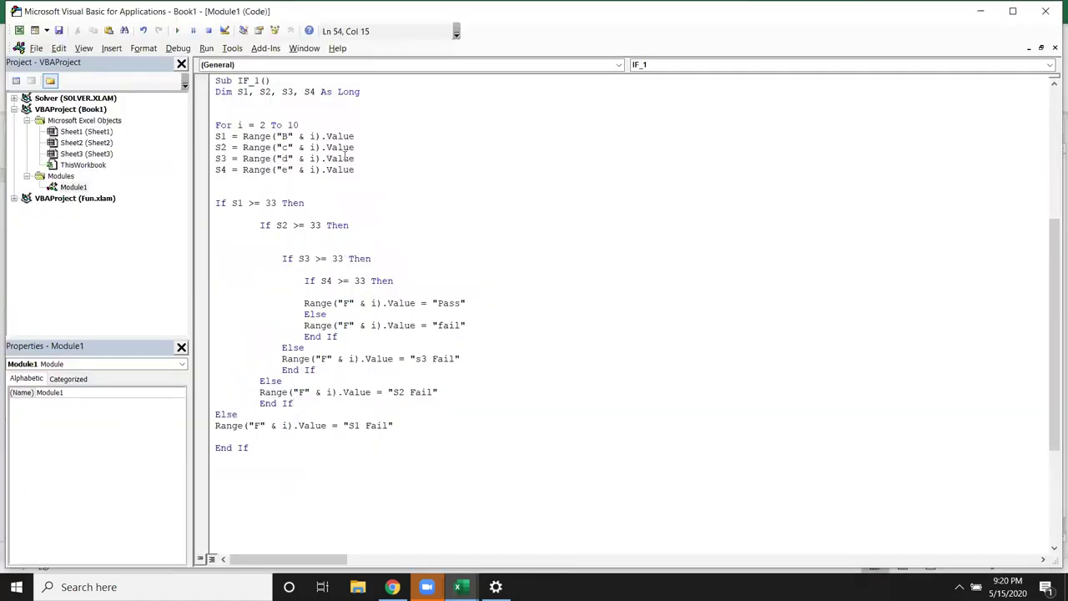
pyautogui.scroll(2, 345, 156)
pyautogui.click(259, 147)
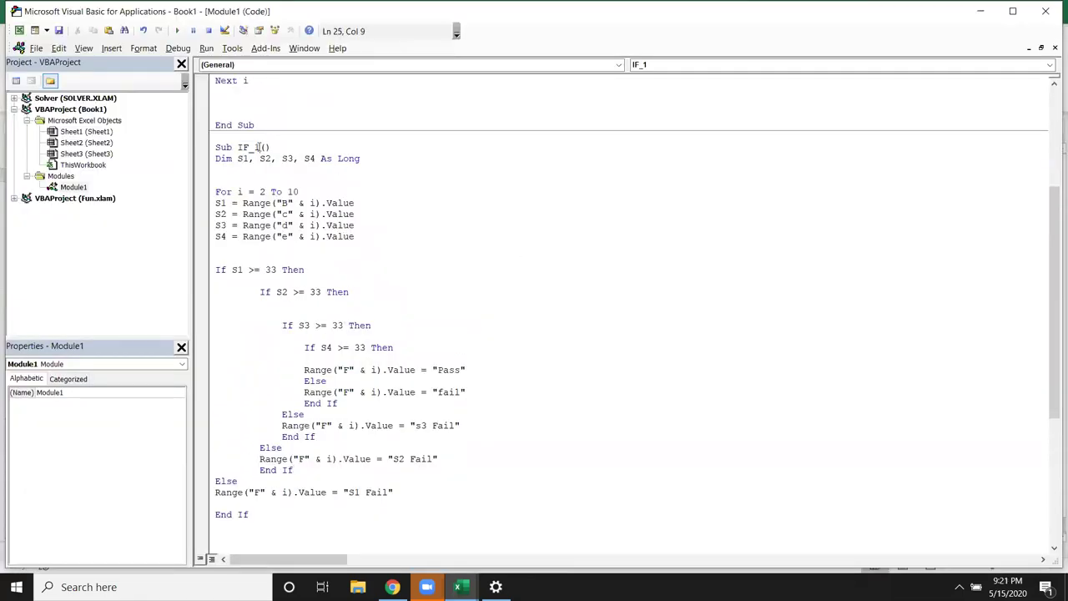
pyautogui.press('BackSpace')
pyautogui.write('2')
pyautogui.click(401, 249)
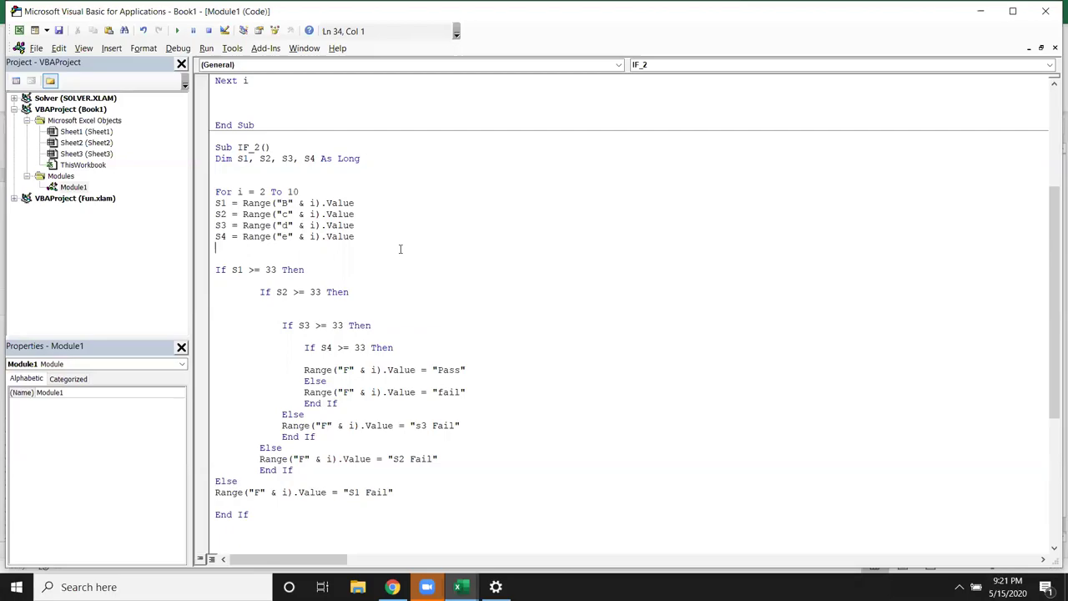
# Step: Run the IF_2 macro and select the updated Result cells F2:F9
pyautogui.hotkey('alt', 'F11')
pyautogui.click(49, 67)
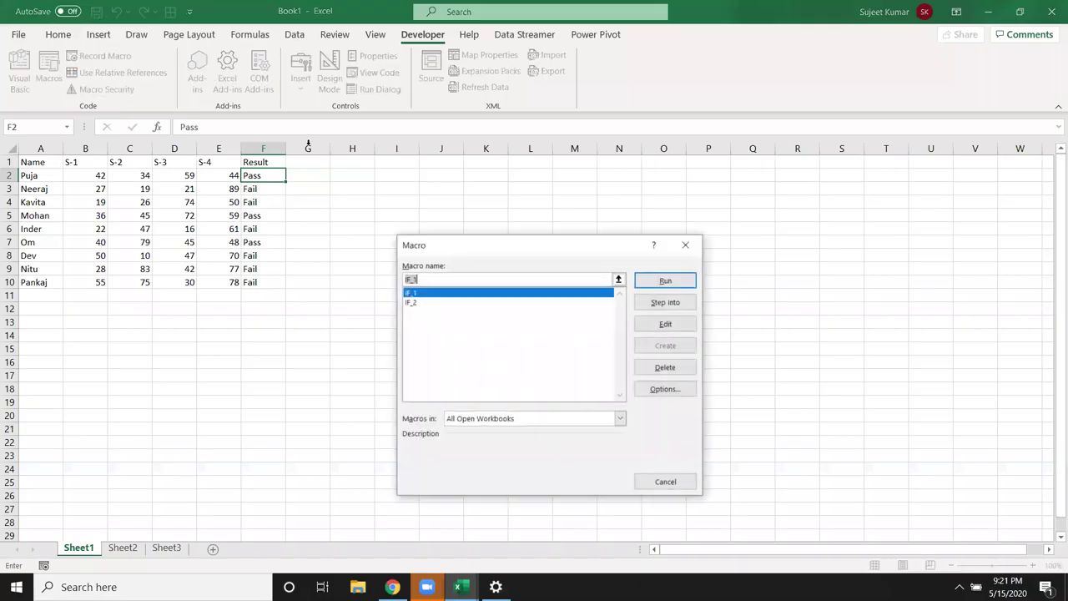
pyautogui.click(582, 304)
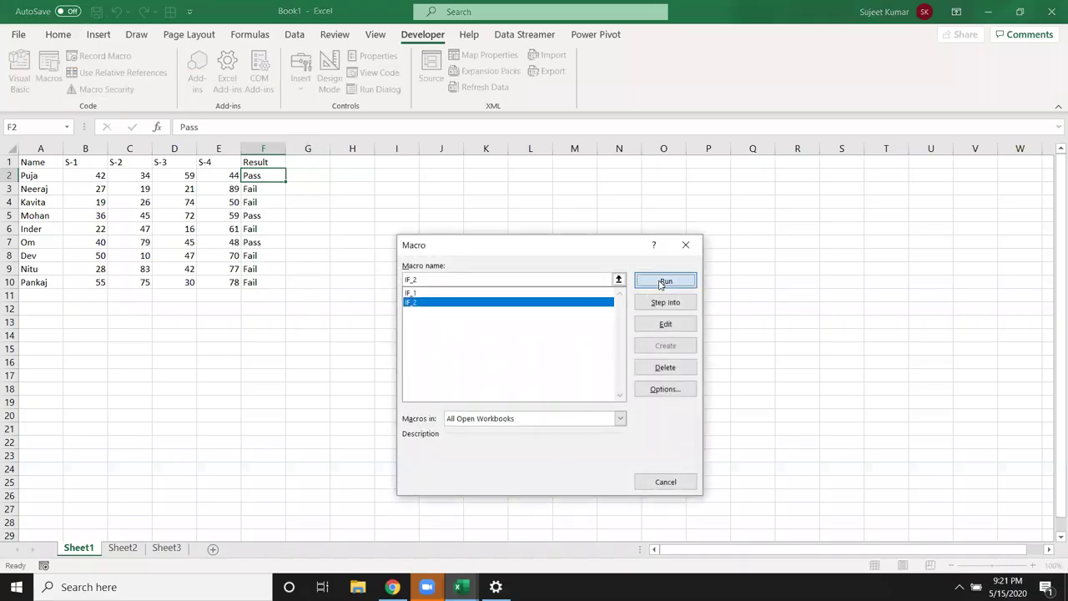
pyautogui.click(659, 283)
pyautogui.moveTo(273, 270); pyautogui.dragTo(287, 181)
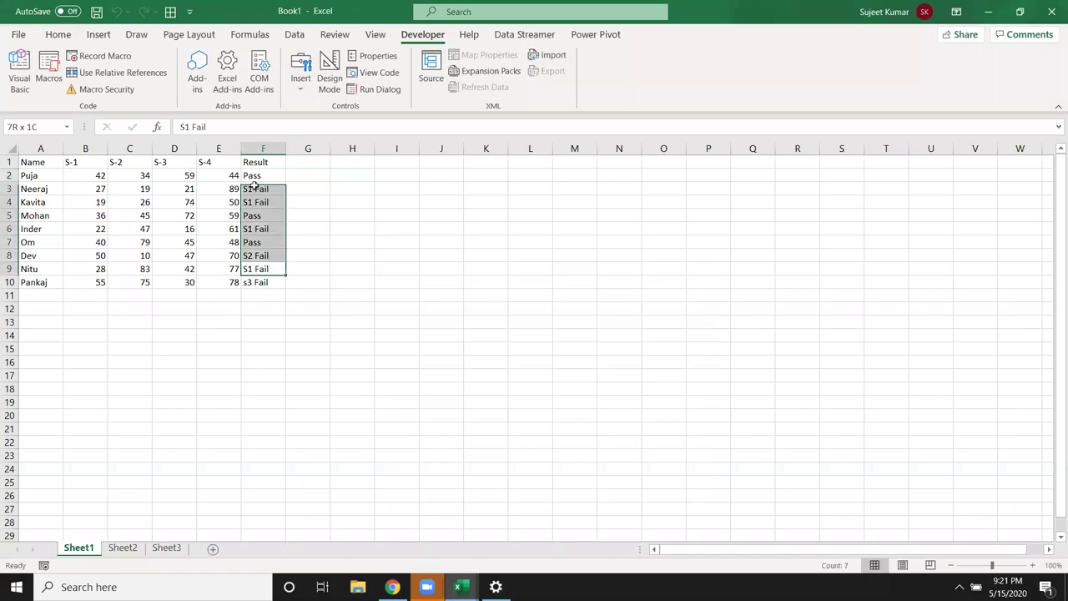
# Step: Review the IF_2 code, placing the cursor on the empty line below End If
pyautogui.hotkey('alt', 'F11')
pyautogui.scroll(-1, 434, 357)
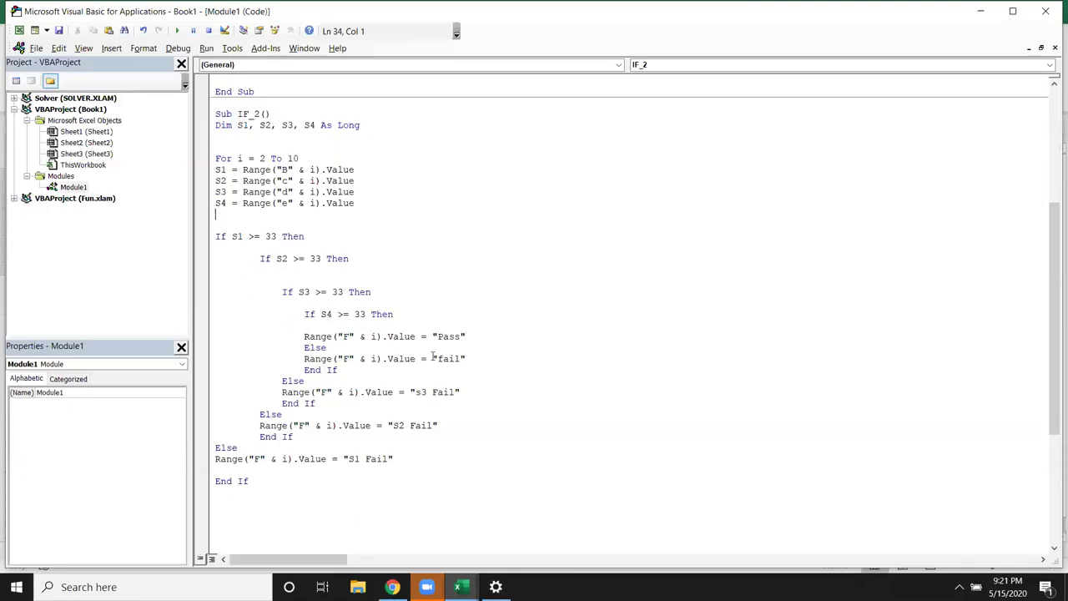
pyautogui.scroll(-1, 433, 357)
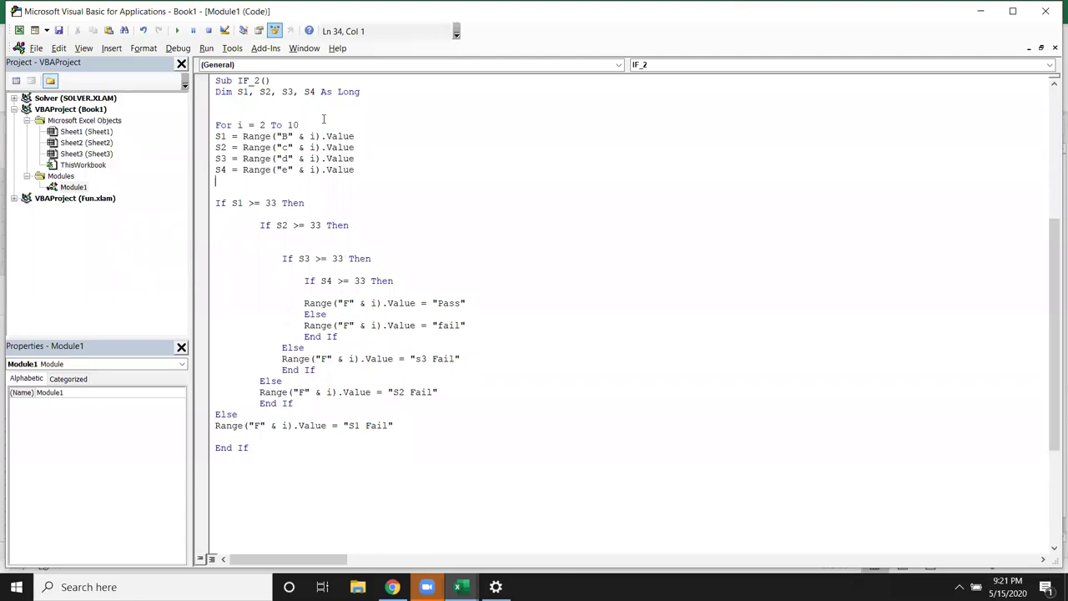
pyautogui.scroll(-3, 323, 120)
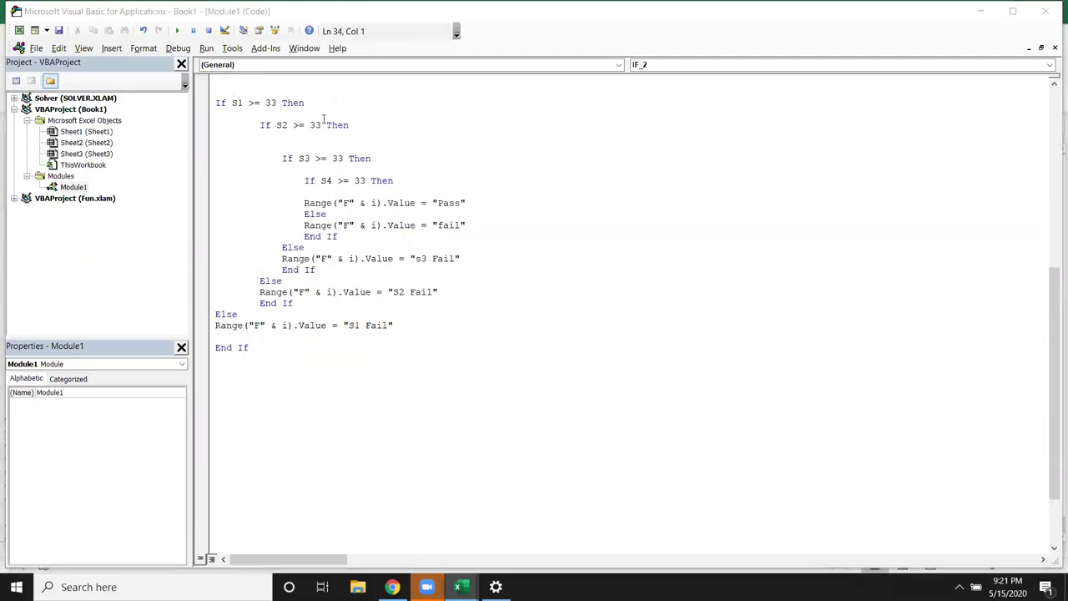
pyautogui.scroll(2, 324, 120)
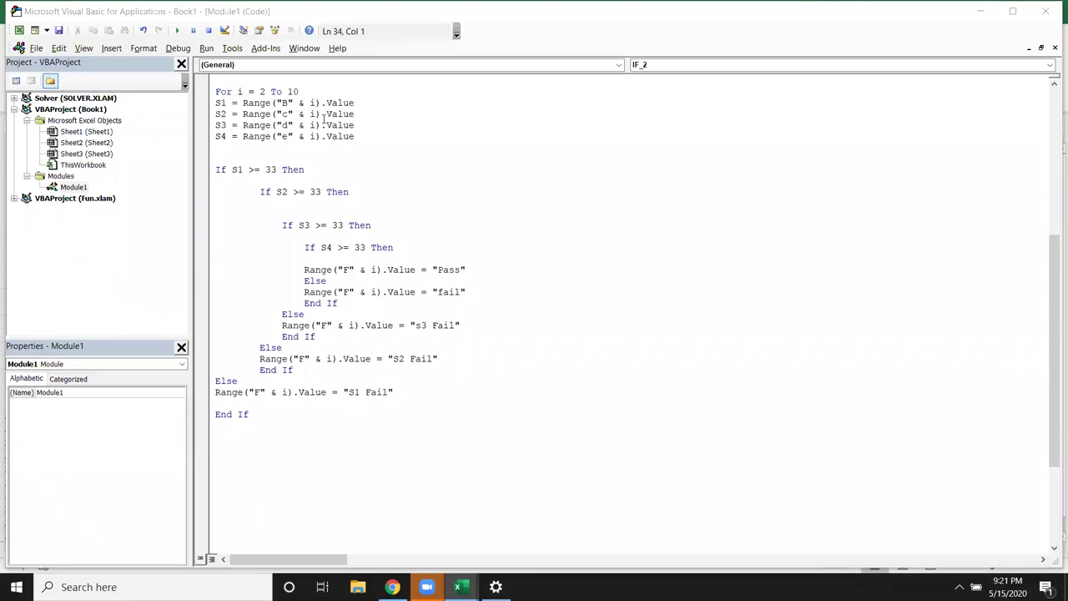
pyautogui.click(322, 449)
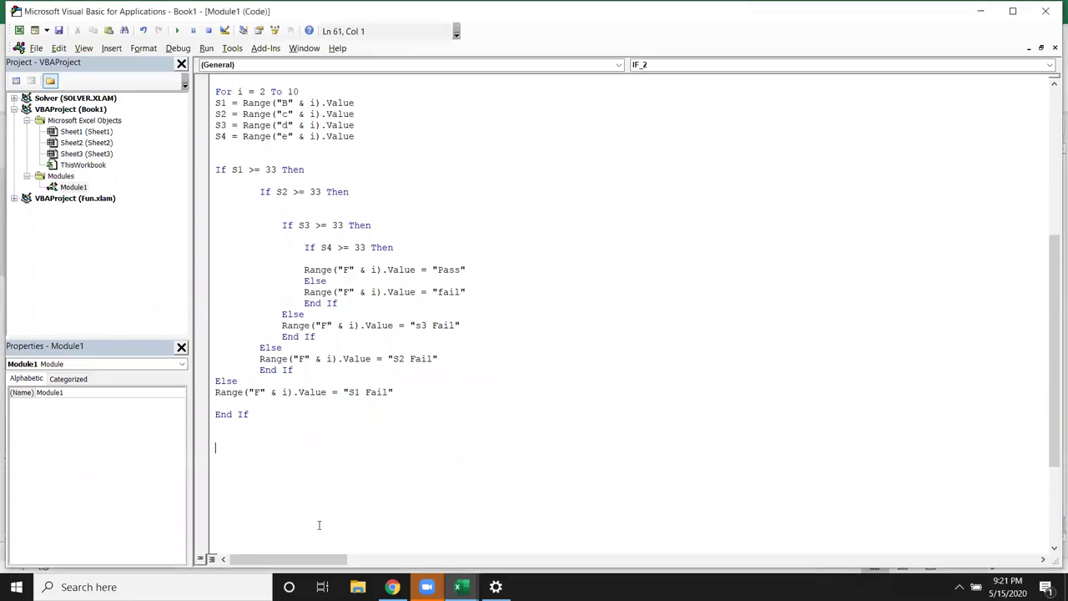
pyautogui.scroll(2, 296, 471)
pyautogui.scroll(-2, 296, 471)
pyautogui.scroll(-4, 294, 469)
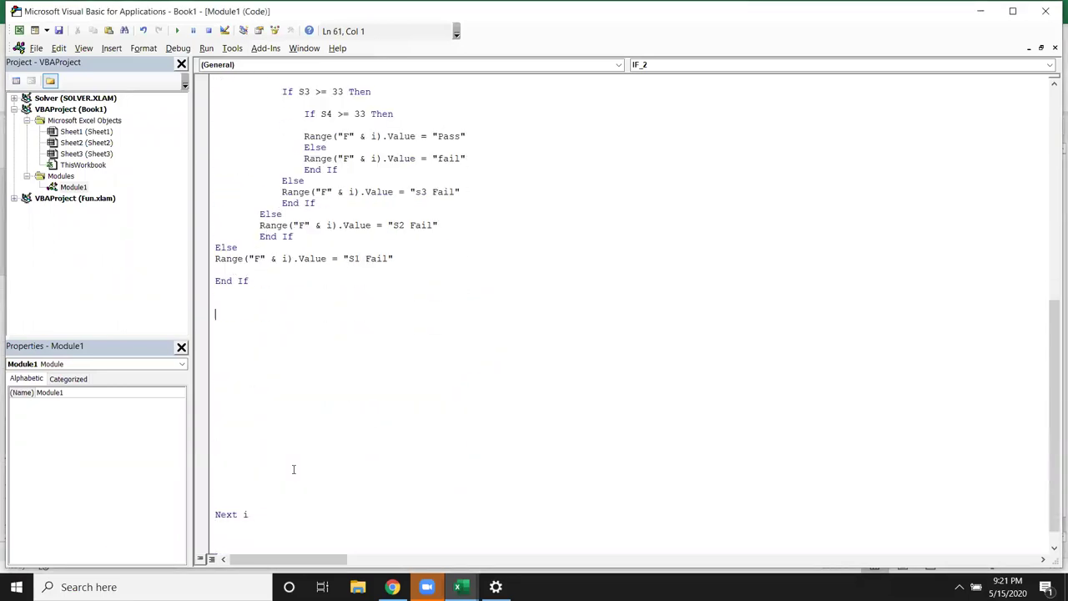
pyautogui.hotkey('alt', 'Tab')
pyautogui.hotkey('alt', 'Tab')
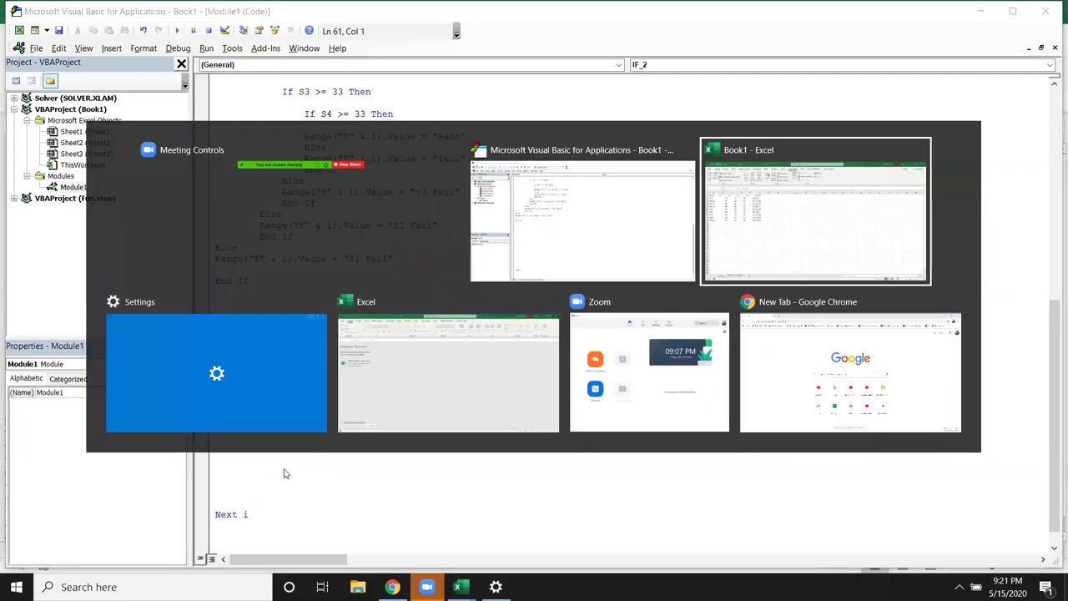
# Step: Copy the names in Sheet1 A1:A10 into column A of Sheet2
pyautogui.click(118, 550)
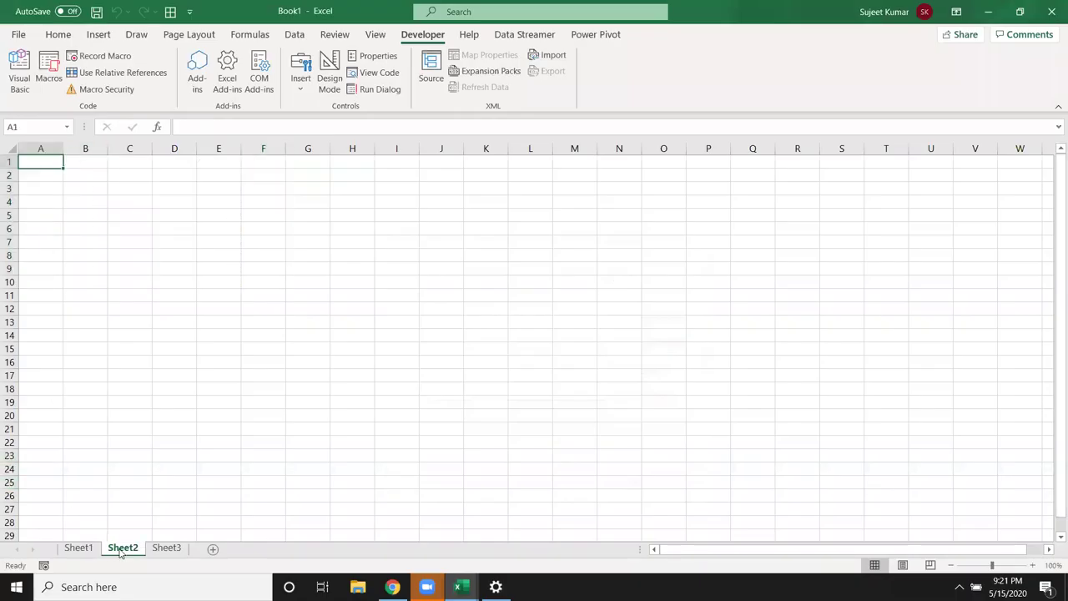
pyautogui.click(92, 549)
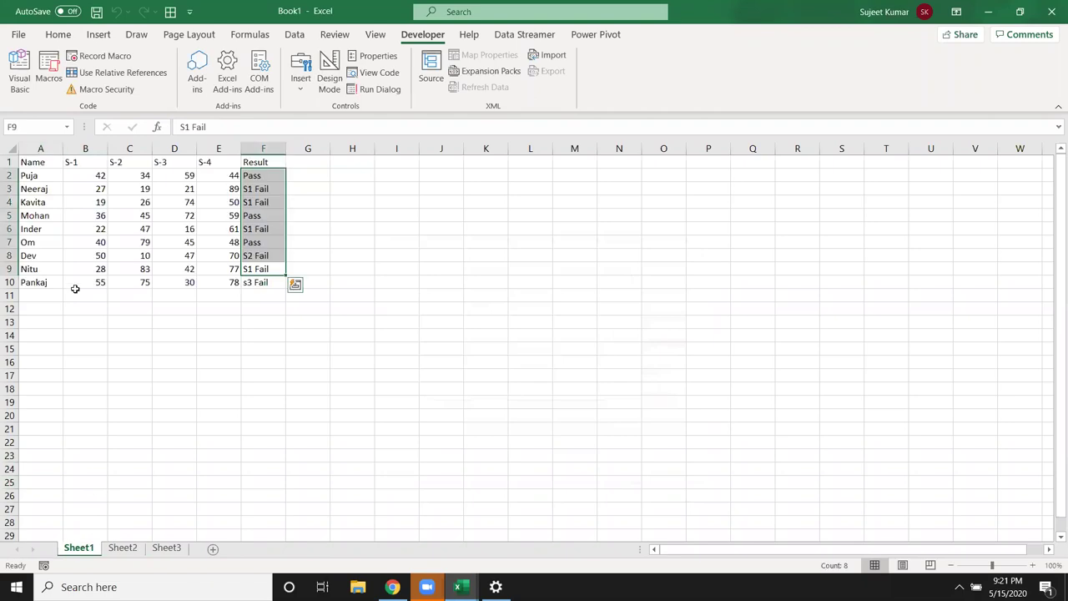
pyautogui.moveTo(28, 162); pyautogui.dragTo(34, 282)
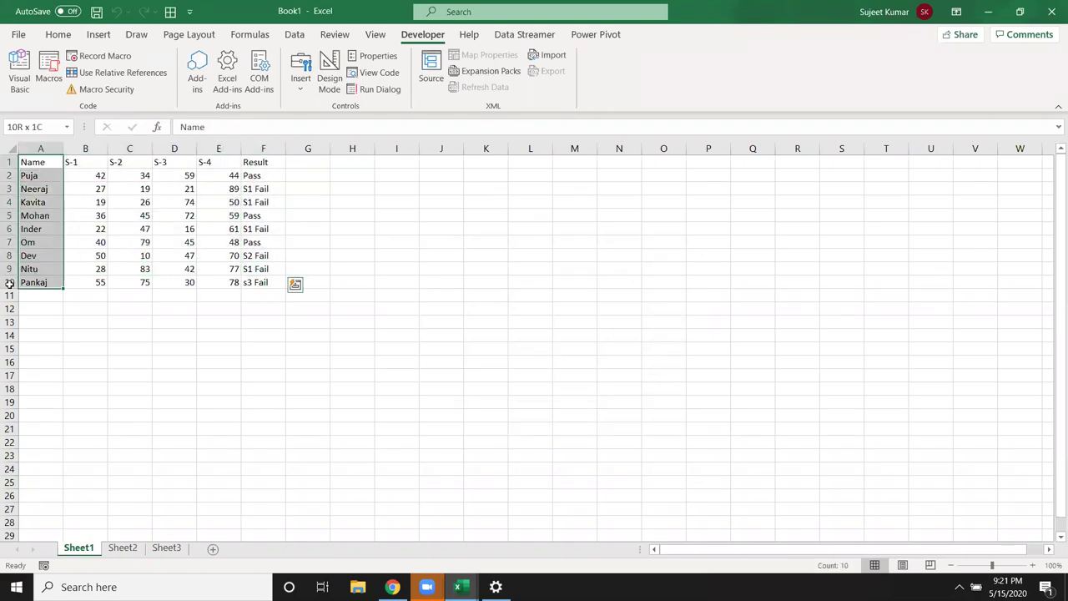
pyautogui.hotkey('ctrl', 'c')
pyautogui.click(123, 547)
pyautogui.hotkey('ctrl', 'v')
pyautogui.press('Escape')
# Step: Enter the headers PAN, Voter, DL, Pass, UID and Status in B1:G1
pyautogui.click(102, 162)
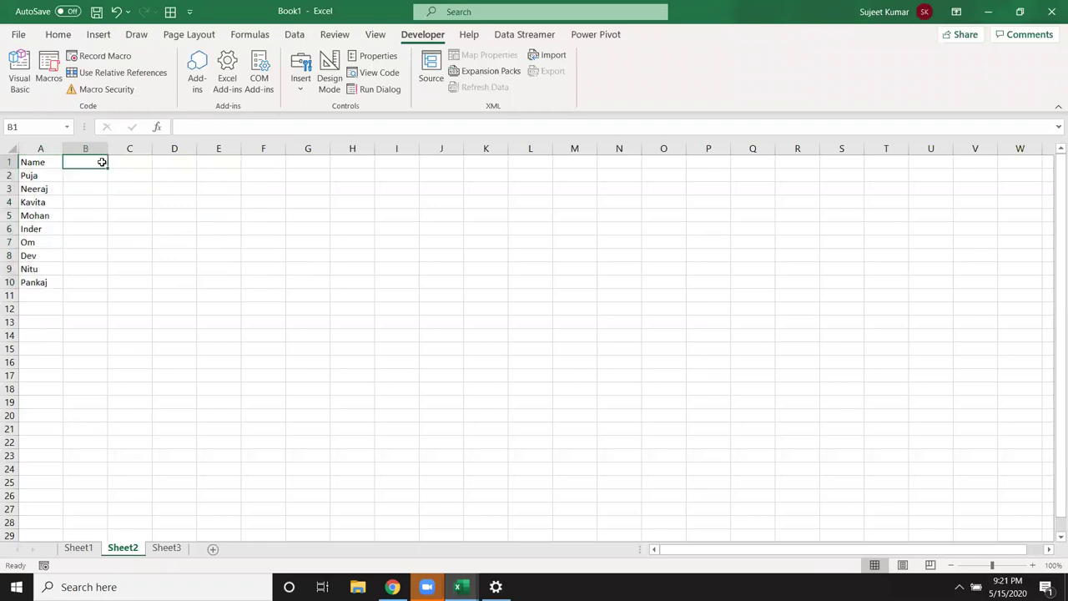
pyautogui.write('PAN')
pyautogui.press('Tab')
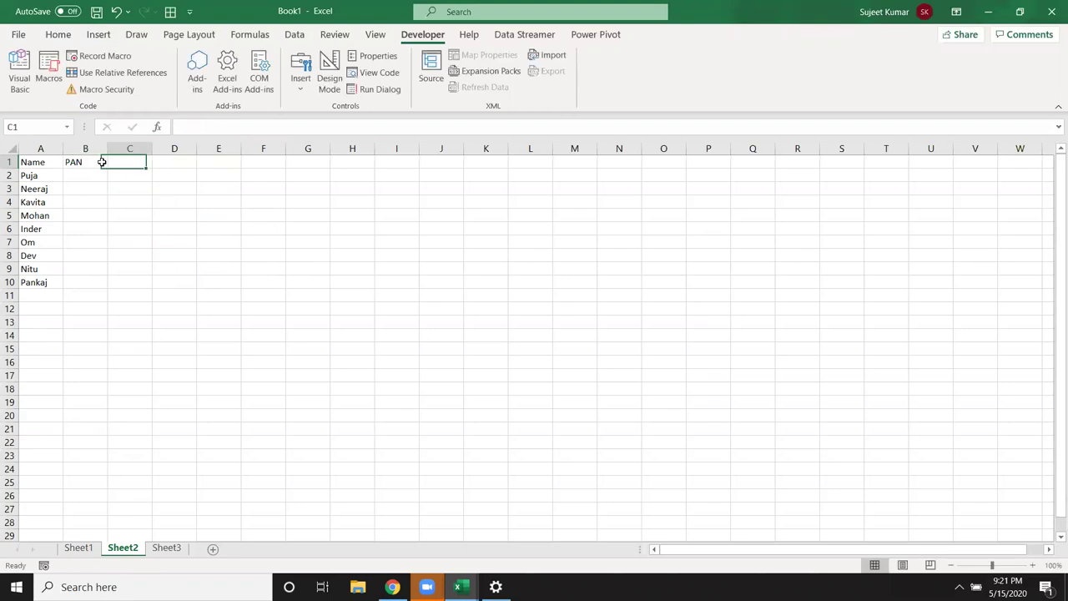
pyautogui.write('Voter')
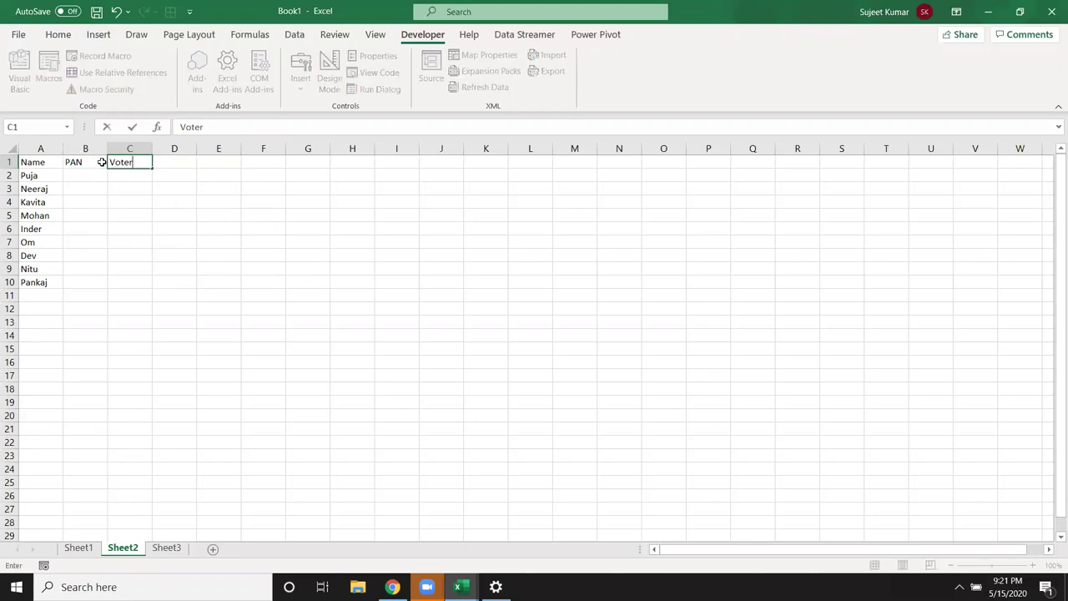
pyautogui.press('Tab')
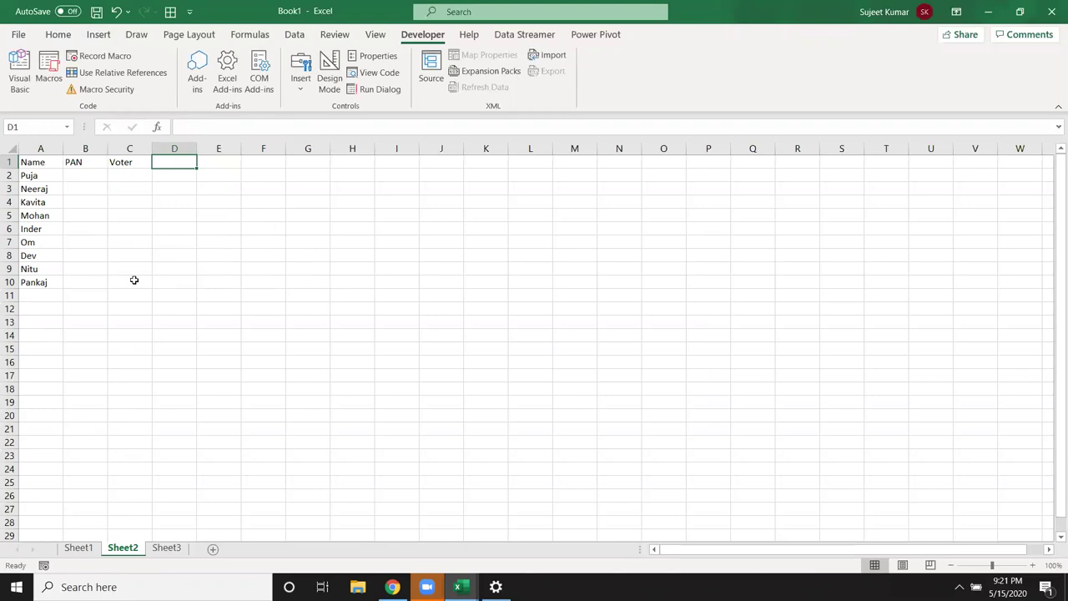
pyautogui.write('DL')
pyautogui.press('Tab')
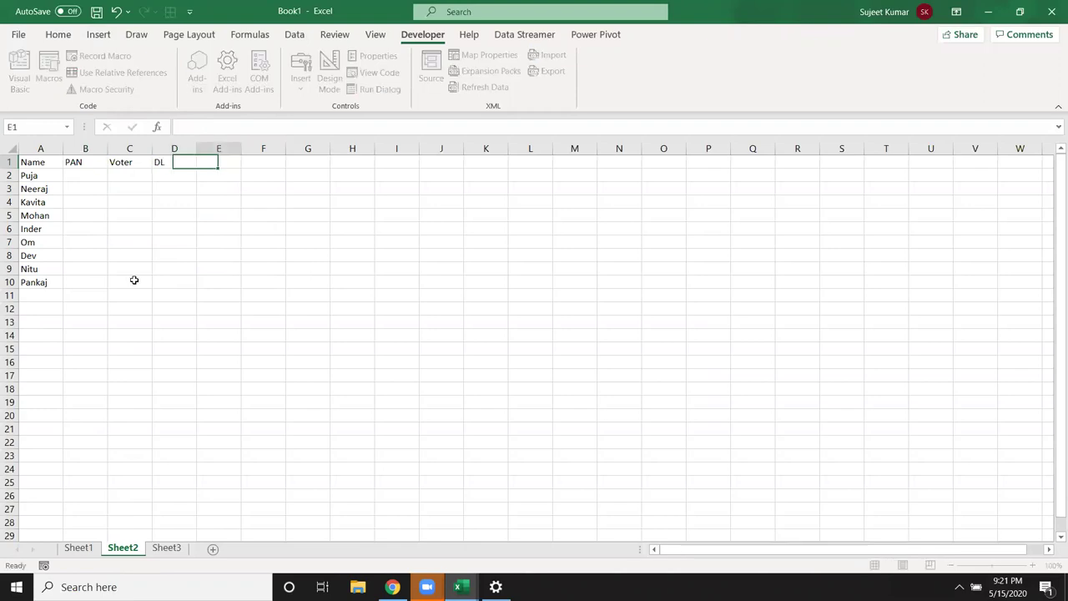
pyautogui.write('Pass')
pyautogui.press('Tab')
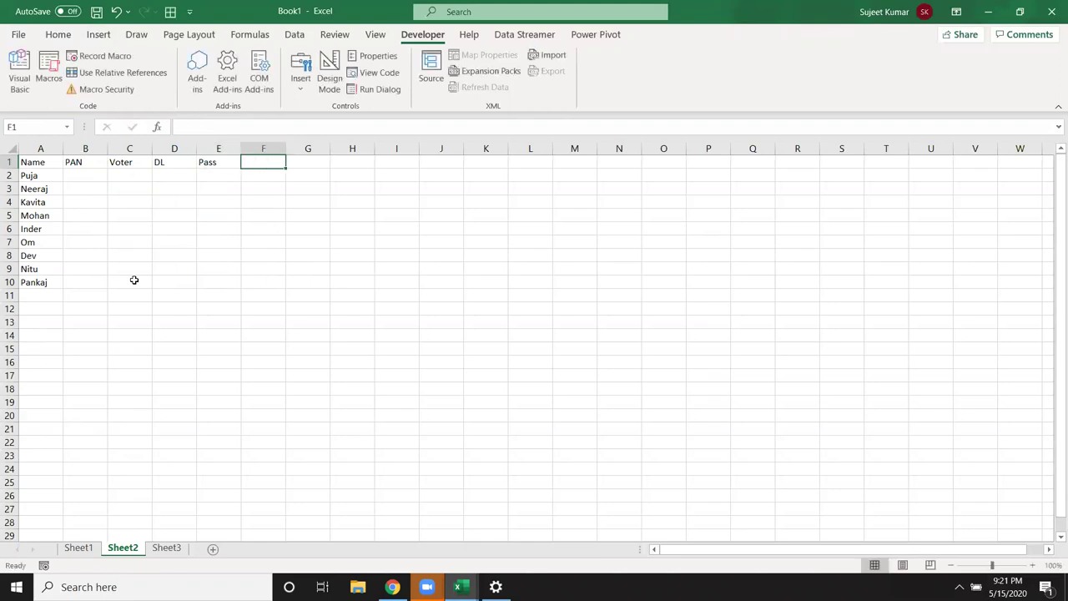
pyautogui.write('UID')
pyautogui.press('Return')
pyautogui.press('Up')
pyautogui.press('Right')
pyautogui.press('Right')
pyautogui.press('Right')
pyautogui.press('Right')
pyautogui.press('Right')
pyautogui.write('Stat')
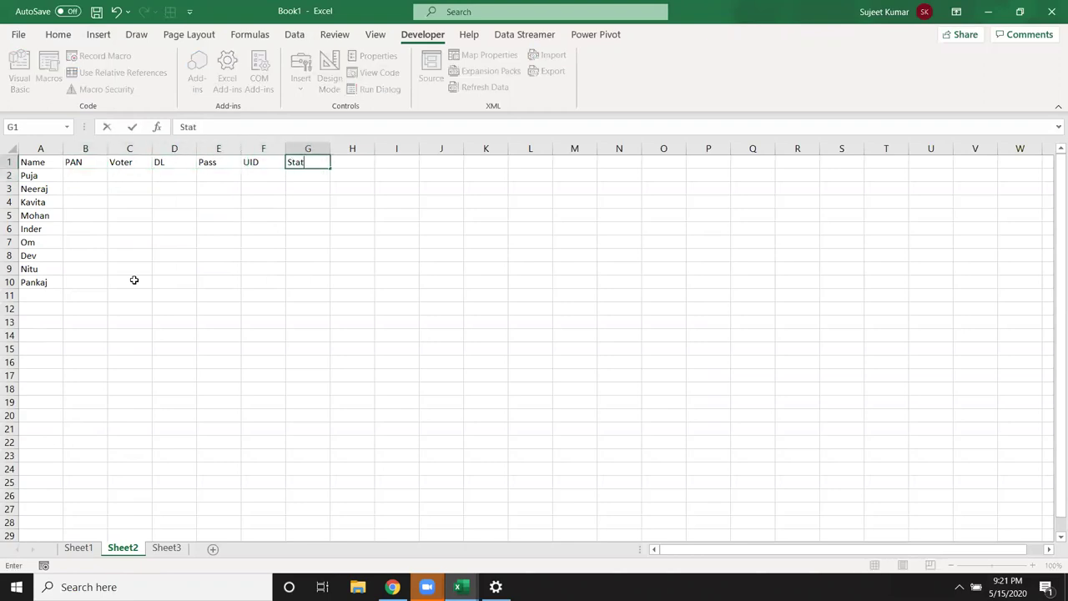
pyautogui.write('us')
pyautogui.press('Return')
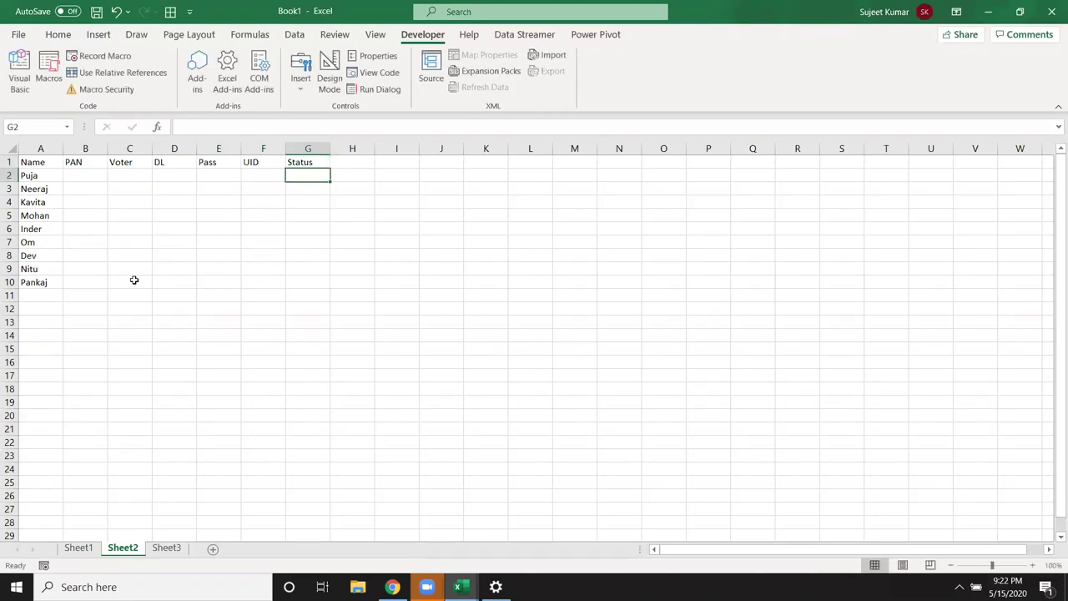
# Step: Mark y in cells C4, C7, F7, E10, C10 and B2
pyautogui.click(125, 200)
pyautogui.write('y')
pyautogui.click(146, 239)
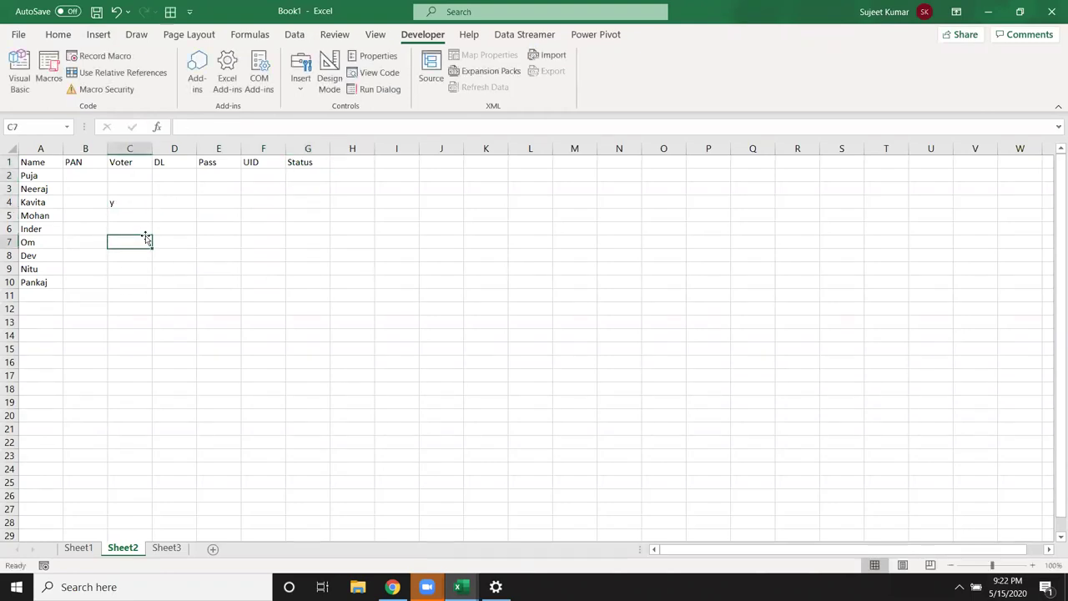
pyautogui.write('y')
pyautogui.click(241, 241)
pyautogui.write('y')
pyautogui.click(221, 283)
pyautogui.write('y')
pyautogui.click(133, 283)
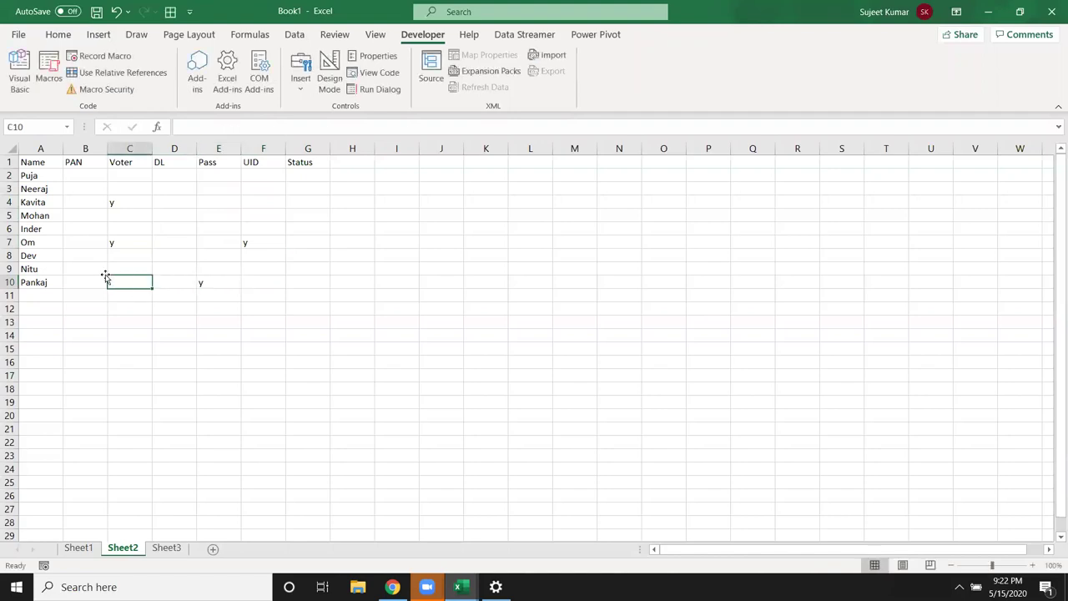
pyautogui.write('y')
pyautogui.click(93, 186)
pyautogui.click(97, 166)
pyautogui.click(99, 176)
pyautogui.write('y')
pyautogui.click(309, 178)
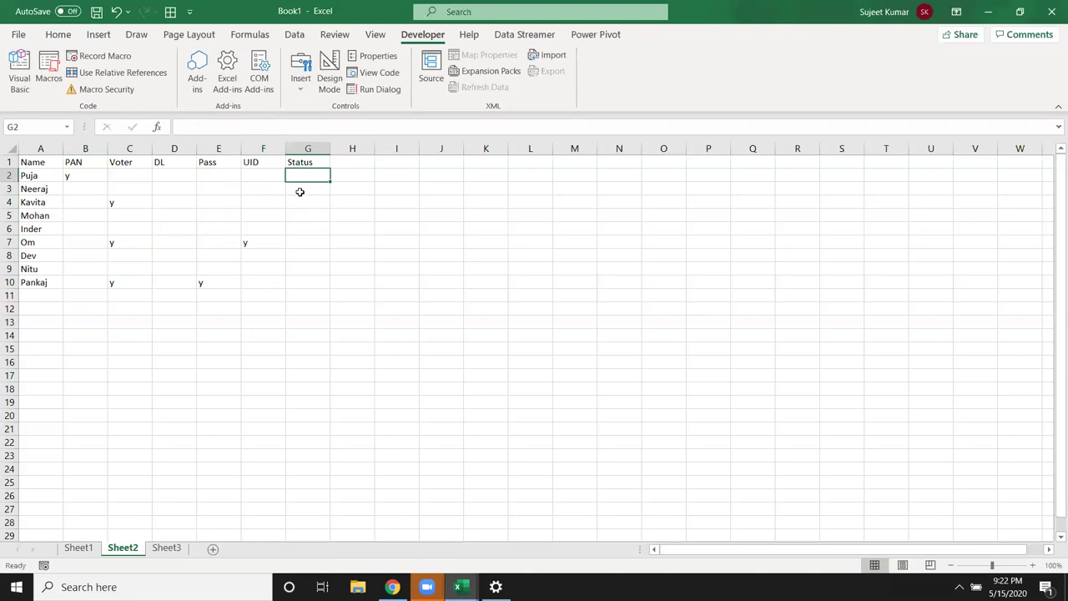
pyautogui.hotkey('alt', 'F11')
pyautogui.hotkey('alt', 'Tab')
# Step: Copy the whole IF_1 procedure and paste it below IF_2's End Sub
pyautogui.scroll(2, 398, 275)
pyautogui.scroll(4, 371, 298)
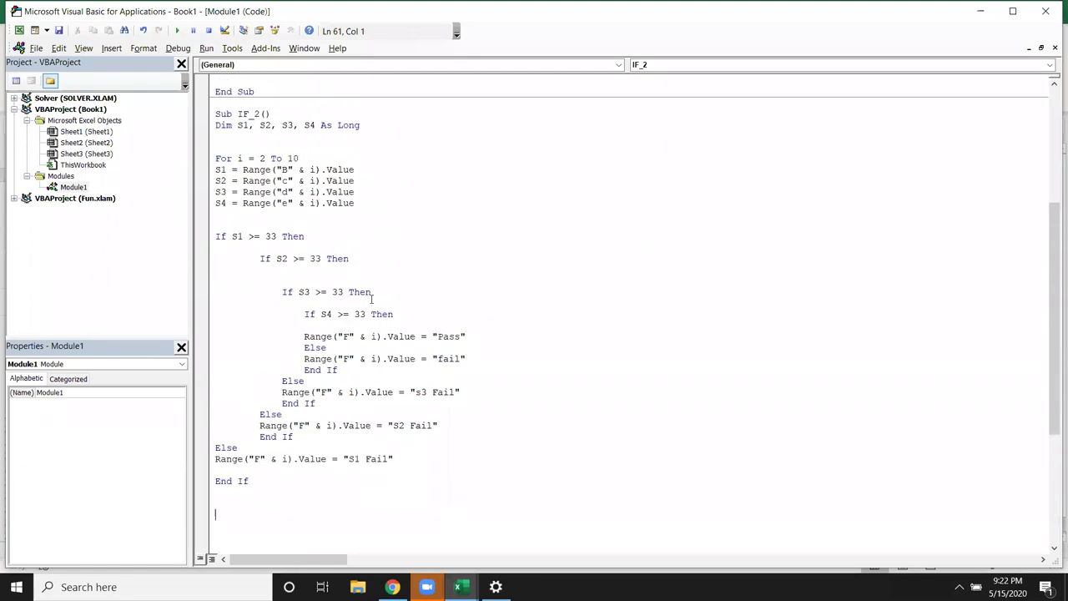
pyautogui.scroll(5, 371, 298)
pyautogui.scroll(2, 289, 298)
pyautogui.click(265, 324)
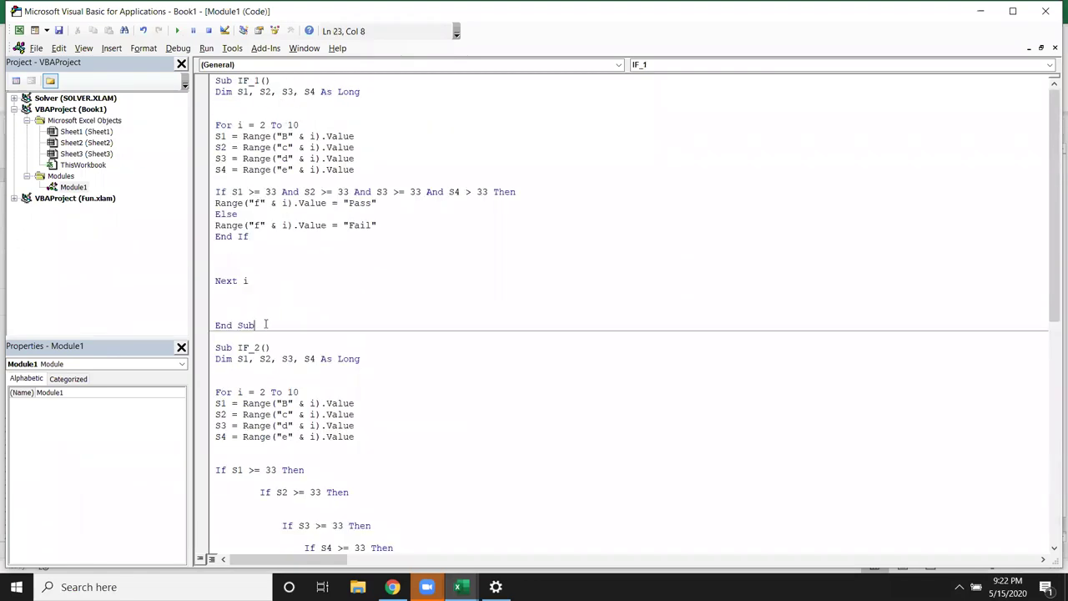
pyautogui.moveTo(265, 324); pyautogui.dragTo(188, 80)
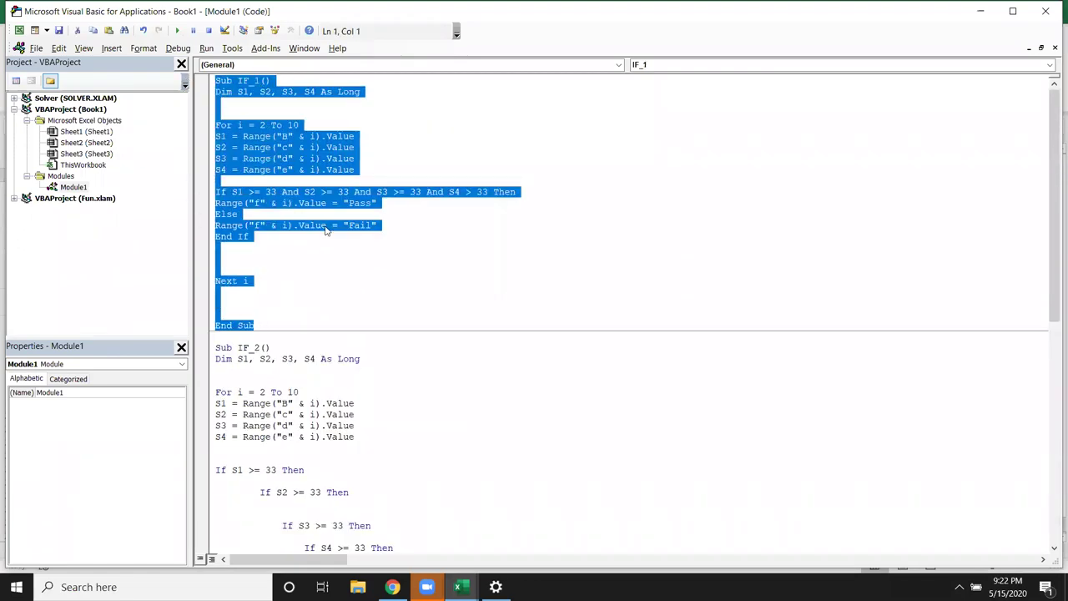
pyautogui.scroll(-4, 326, 231)
pyautogui.scroll(-9, 351, 317)
pyautogui.click(289, 519)
pyautogui.click(286, 539)
pyautogui.press('Return')
pyautogui.hotkey('ctrl', 'v')
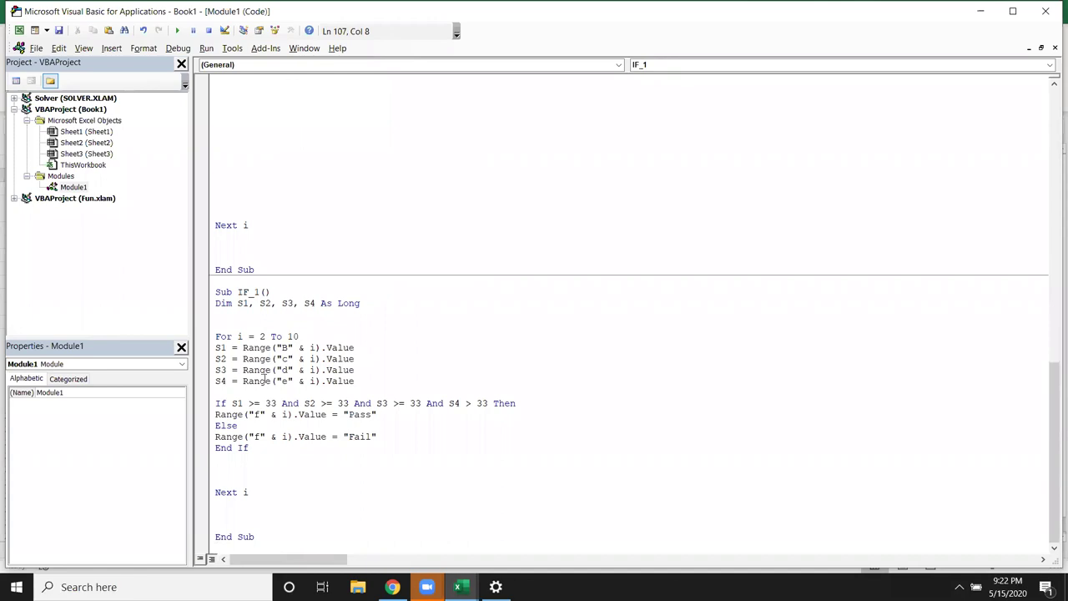
# Step: Rename the declared variables S1–S4 to PAN, DL, PAss, Voter and add UID
pyautogui.doubleClick(240, 304)
pyautogui.write('PAN')
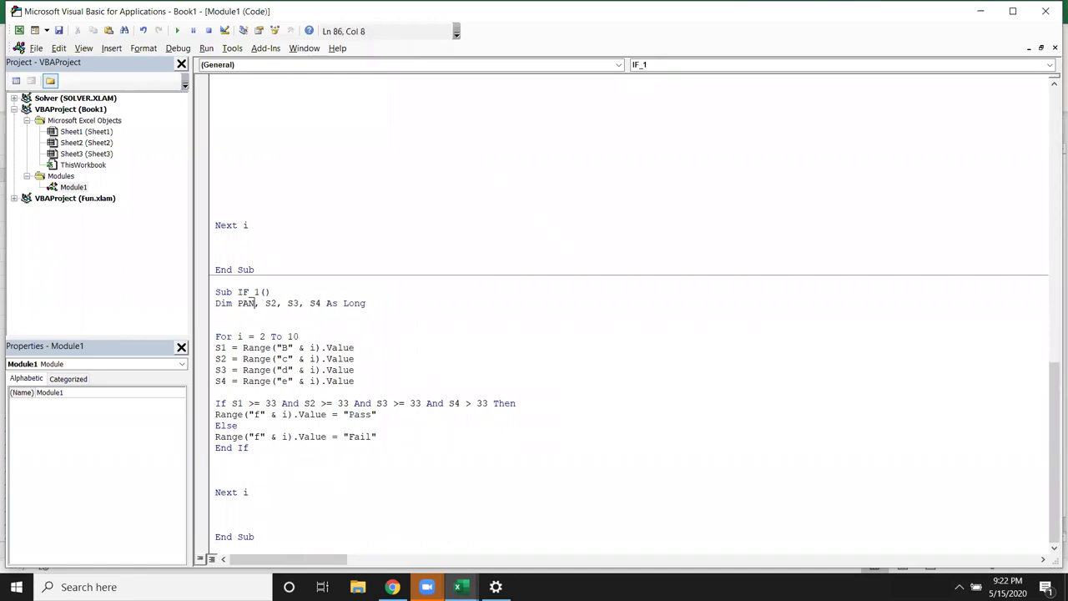
pyautogui.doubleClick(270, 303)
pyautogui.write('DL')
pyautogui.doubleClick(293, 303)
pyautogui.write('PAss')
pyautogui.doubleClick(326, 303)
pyautogui.write('Viter')
pyautogui.press('BackSpace')
pyautogui.press('BackSpace')
pyautogui.press('BackSpace')
pyautogui.press('BackSpace')
pyautogui.write('oter,')
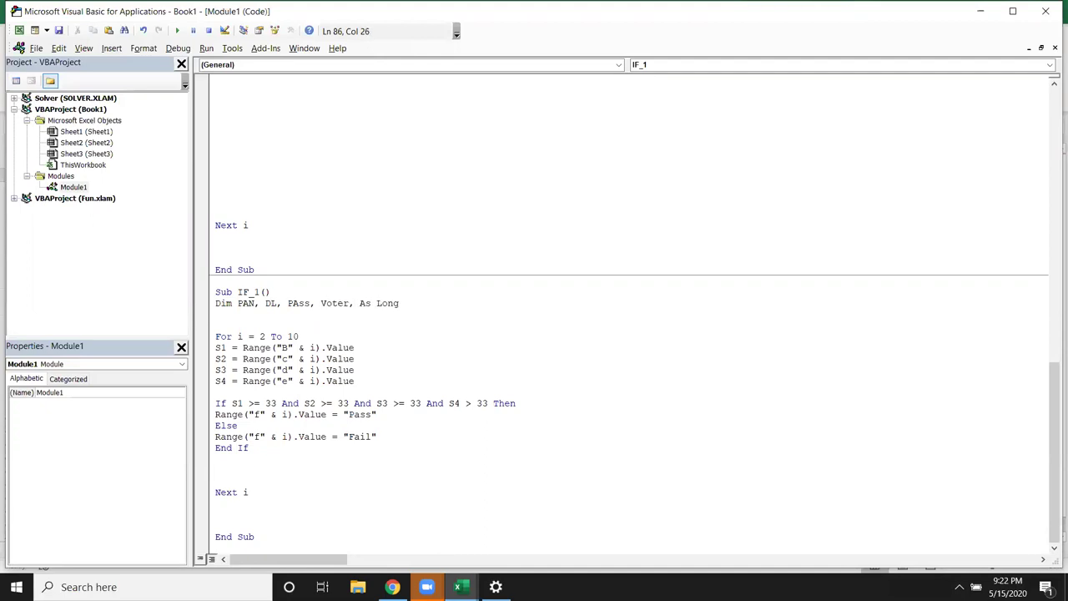
pyautogui.write('UID')
# Step: Change the declaration type from Long to String
pyautogui.doubleClick(418, 302)
pyautogui.press('BackSpace')
pyautogui.hotkey('ctrl', 'space')
pyautogui.write('s Str')
pyautogui.press('Tab')
pyautogui.press('Down')
pyautogui.press('Down')
pyautogui.press('Down')
pyautogui.click(222, 349)
# Step: Replace S1–S4 in the four assignment lines with PAN, Pass, Voter and DL
pyautogui.doubleClick(226, 348)
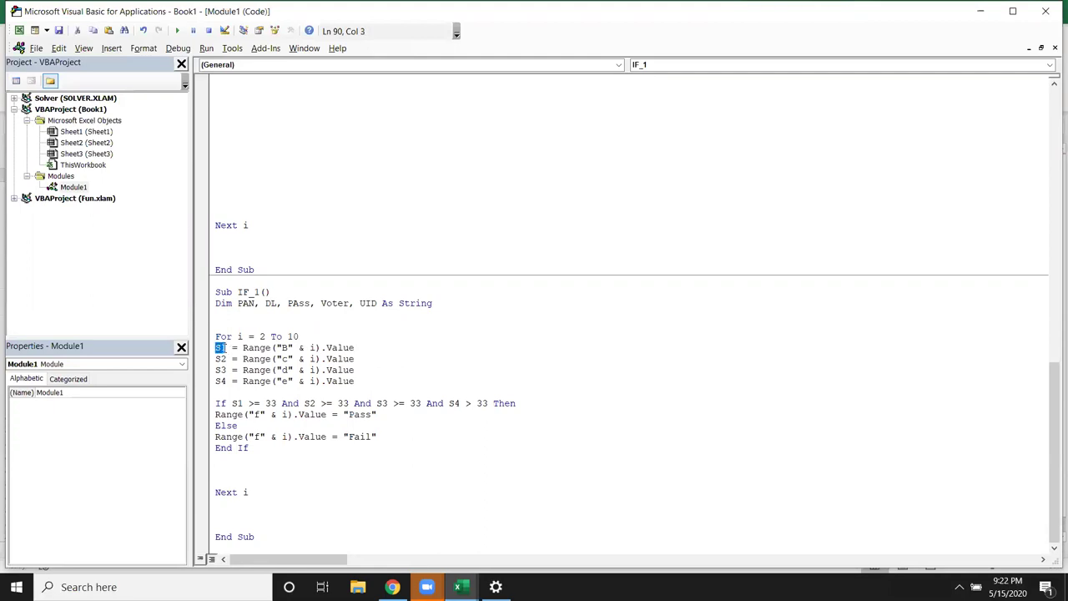
pyautogui.write('PAN')
pyautogui.doubleClick(223, 358)
pyautogui.write('Pass')
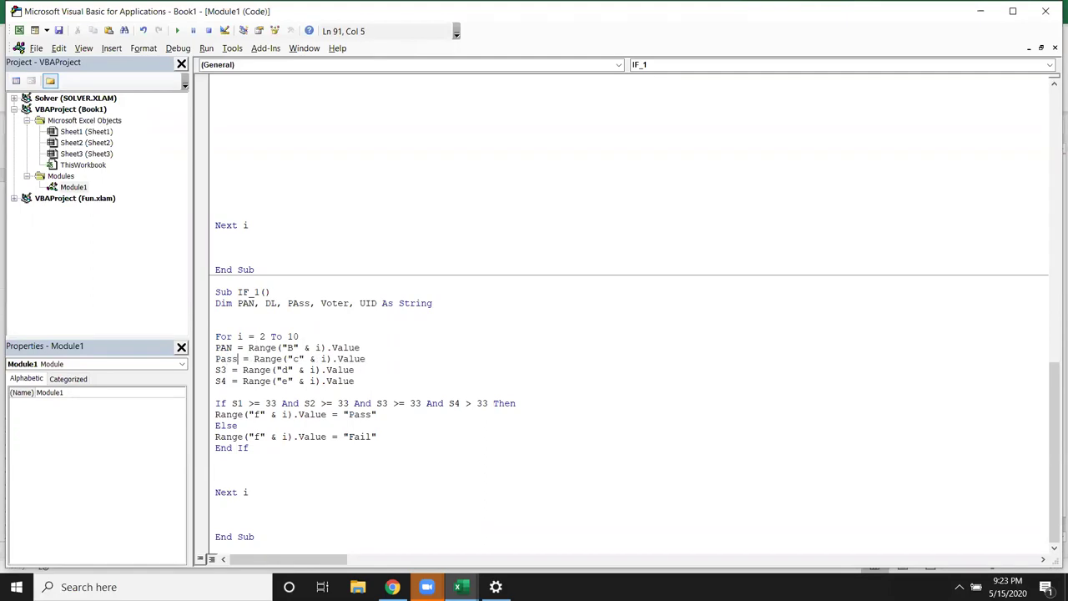
pyautogui.click(220, 370)
pyautogui.doubleClick(220, 369)
pyautogui.click(220, 369)
pyautogui.write('Voter')
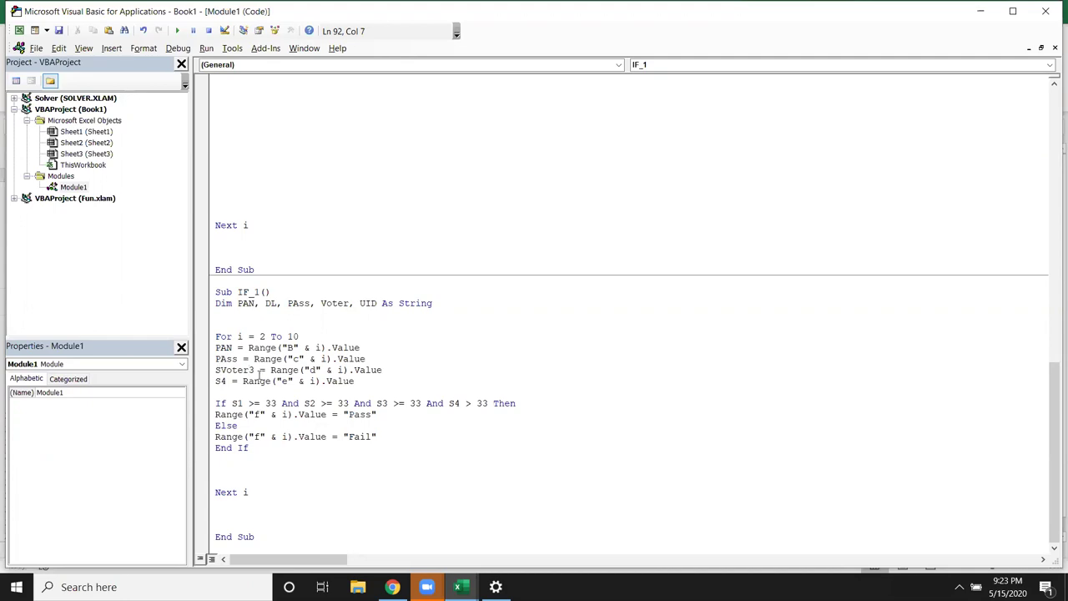
pyautogui.press('Delete')
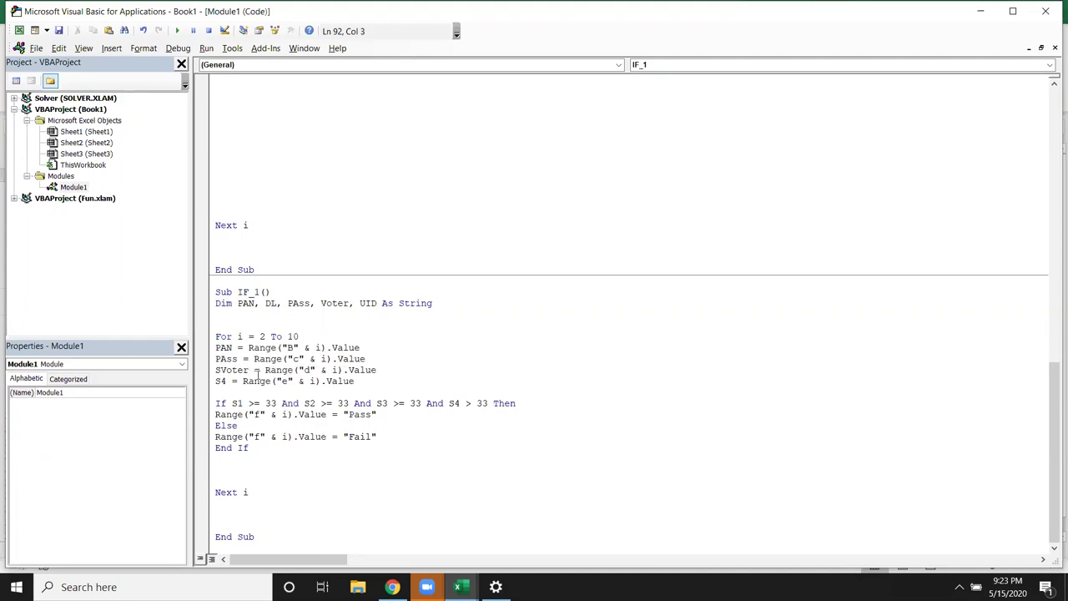
pyautogui.press('BackSpace')
pyautogui.press('Down')
pyautogui.hotkey('shift', 'Right')
pyautogui.hotkey('shift', 'Right')
pyautogui.hotkey('shift', 'Right')
pyautogui.hotkey('shift', 'Left')
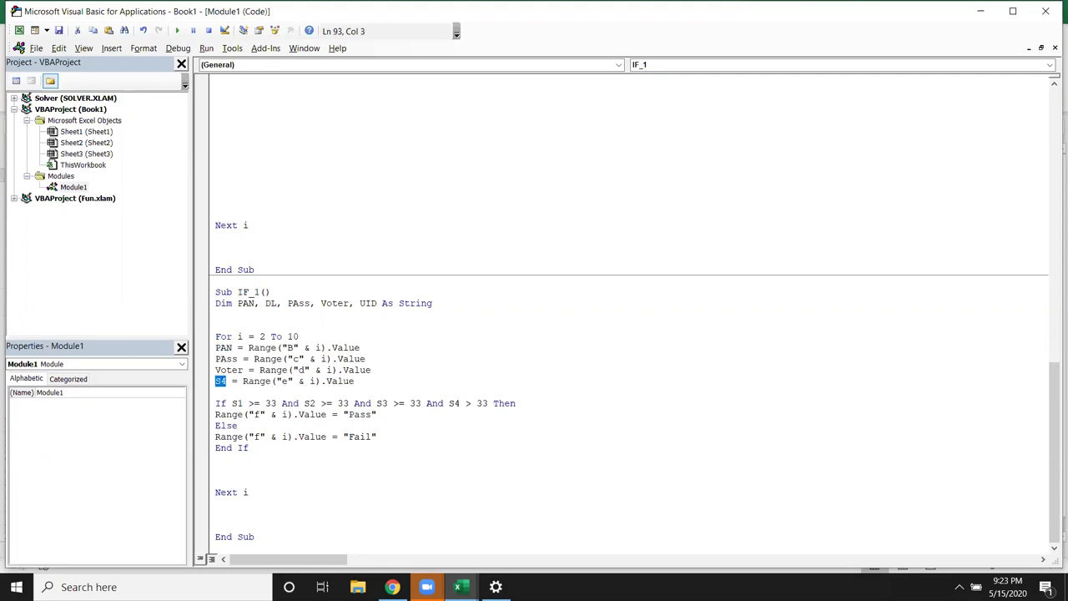
pyautogui.press('Delete')
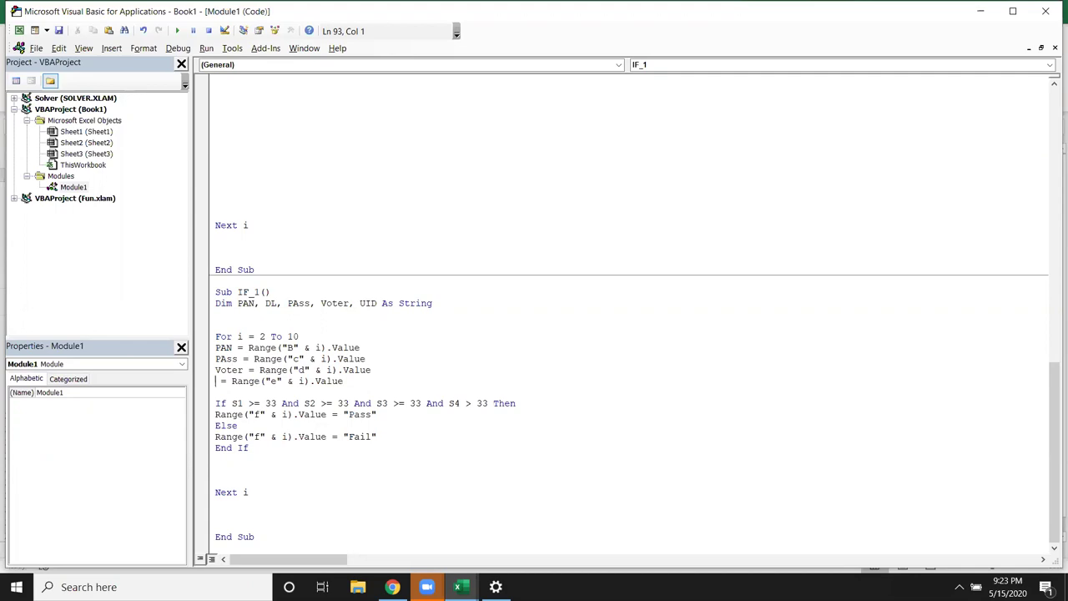
pyautogui.write('DL')
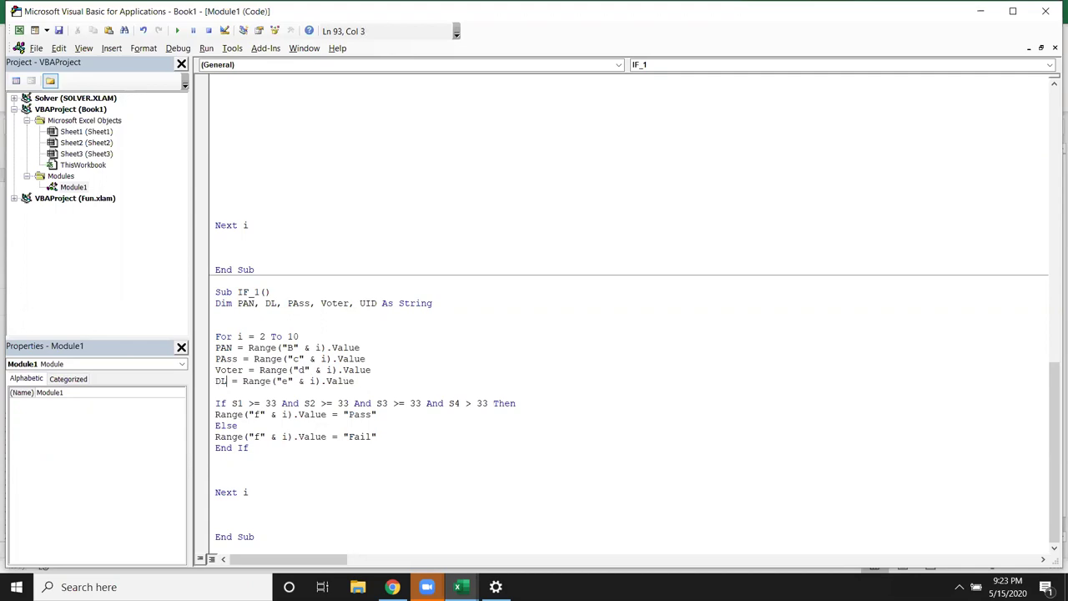
# Step: Duplicate the DL assignment line and rename the copy to UID
pyautogui.press('Return')
pyautogui.click(216, 392)
pyautogui.press('Home')
pyautogui.hotkey('shift', 'Down')
pyautogui.hotkey('ctrl', 'c')
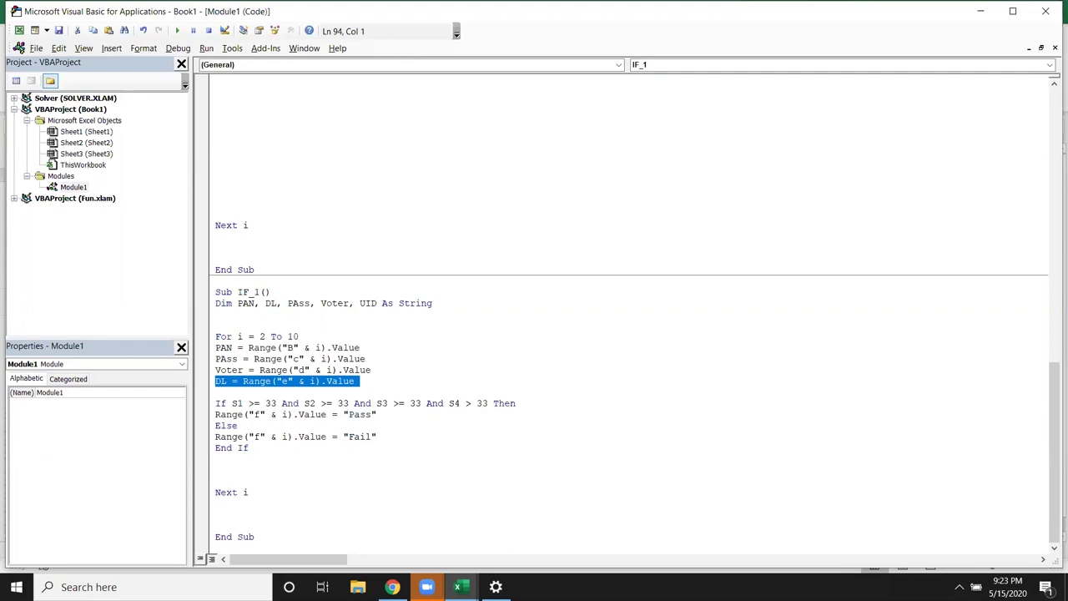
pyautogui.click(216, 392)
pyautogui.hotkey('ctrl', 'v')
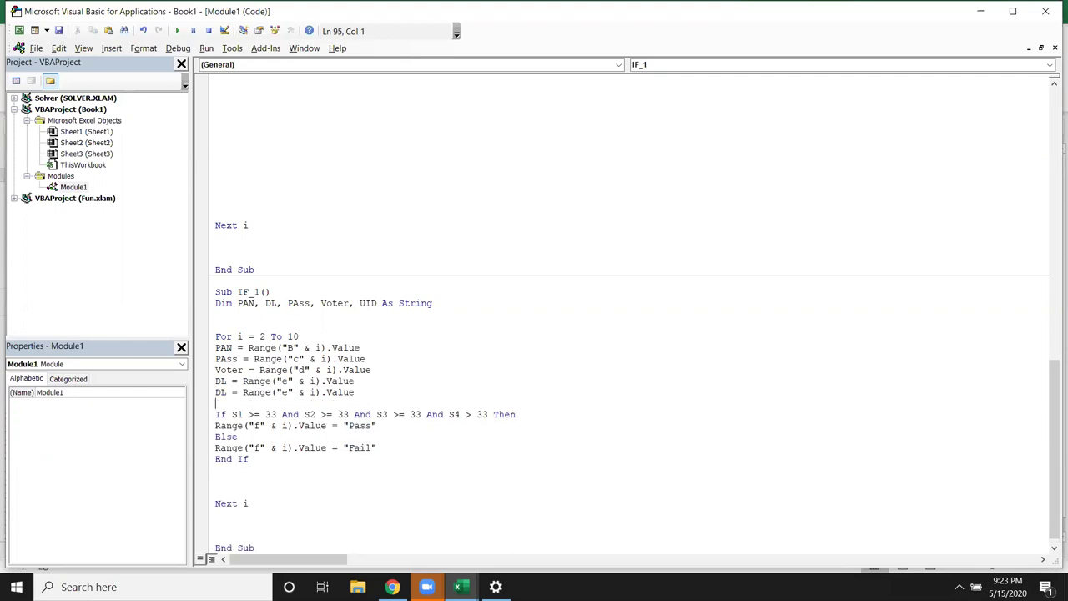
pyautogui.press('Delete')
pyautogui.press('Delete')
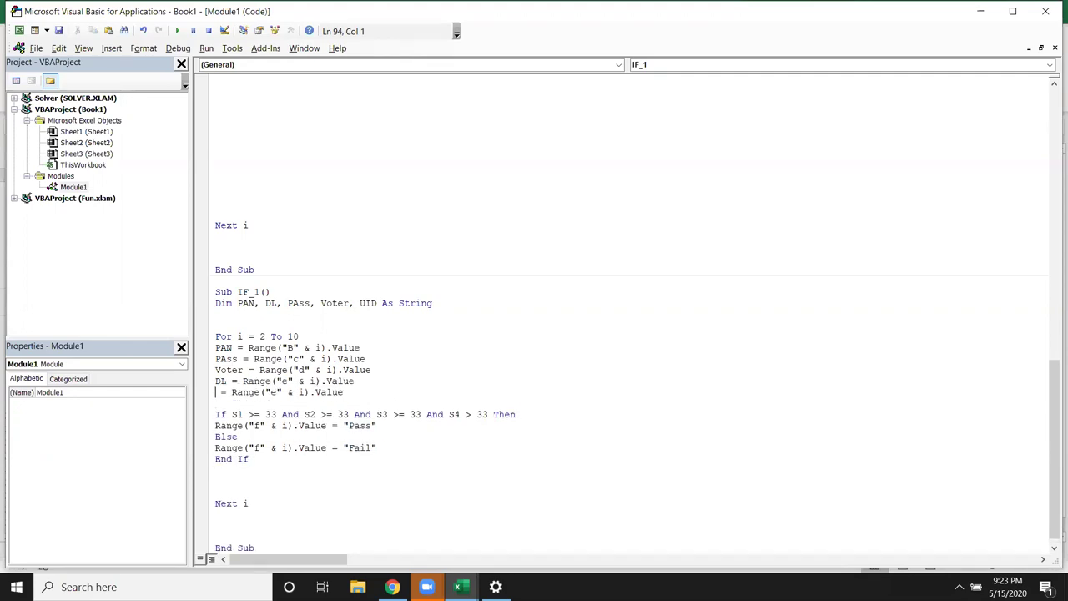
pyautogui.write('UID')
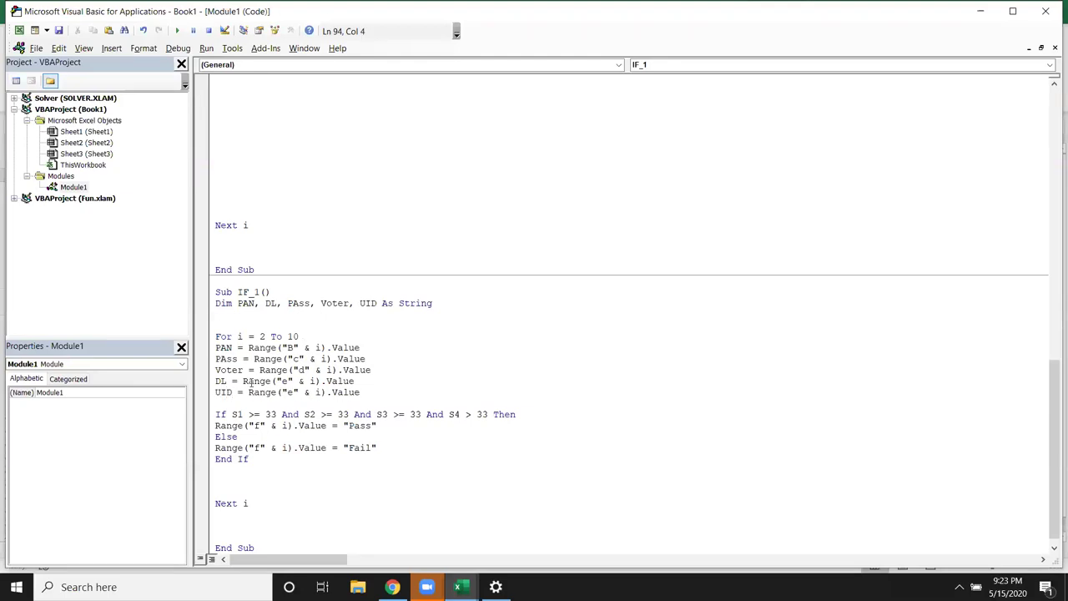
# Step: Swap DL and Voter on the column d and e lines, then compare against Sheet2's headers
pyautogui.doubleClick(233, 371)
pyautogui.write('DL')
pyautogui.doubleClick(221, 380)
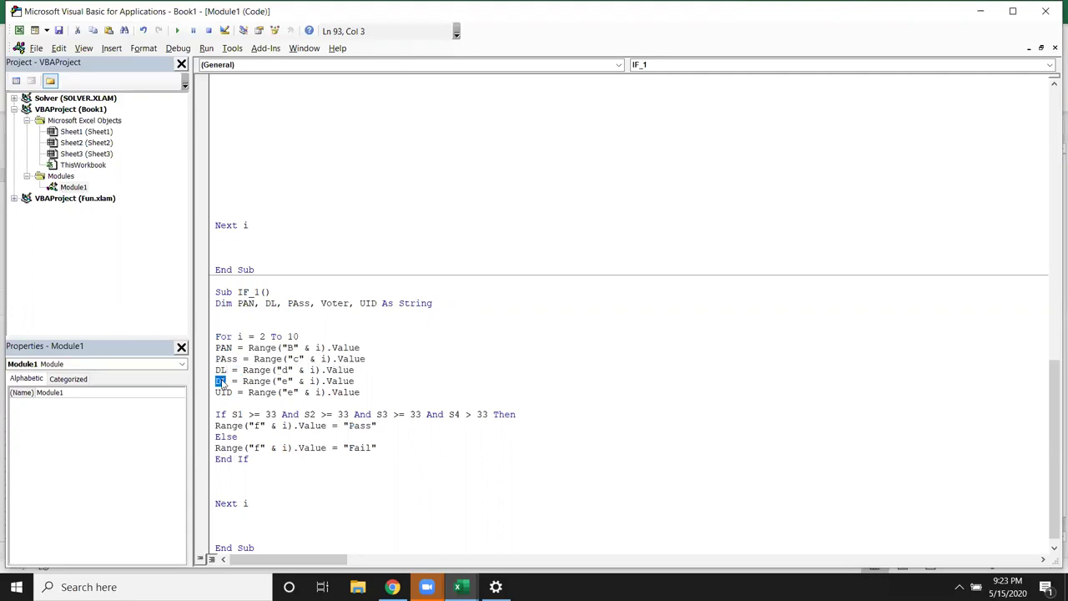
pyautogui.write('Voter')
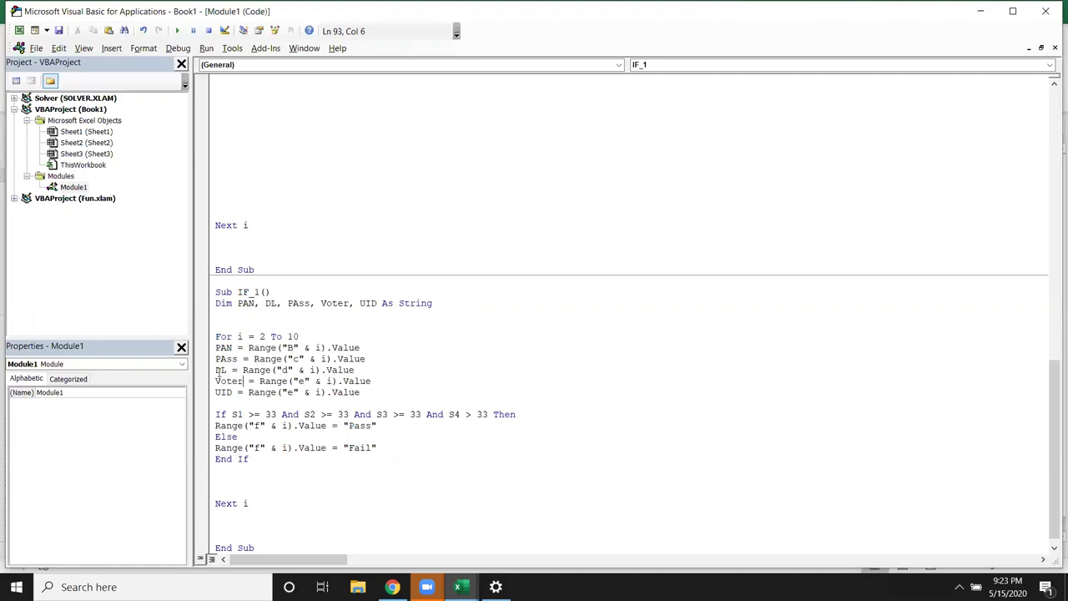
pyautogui.click(301, 457)
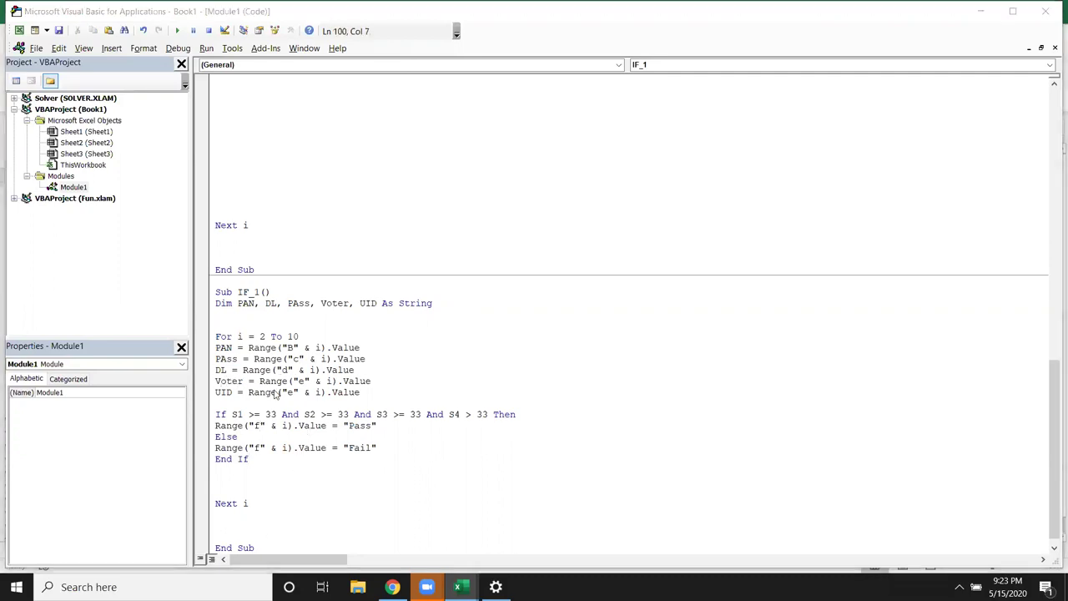
pyautogui.hotkey('alt', 'tab')
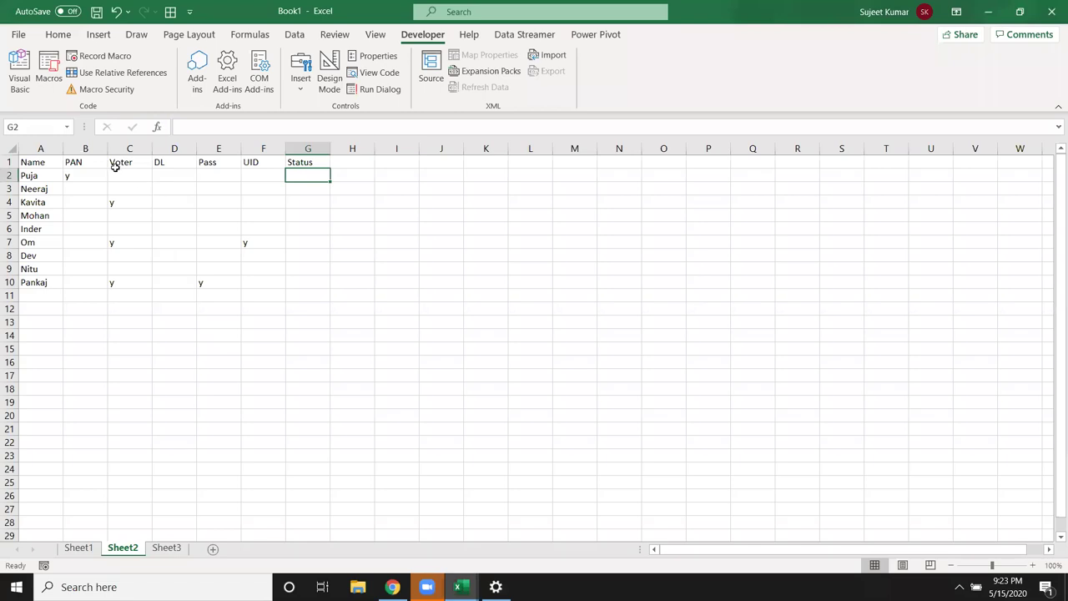
pyautogui.click(93, 162)
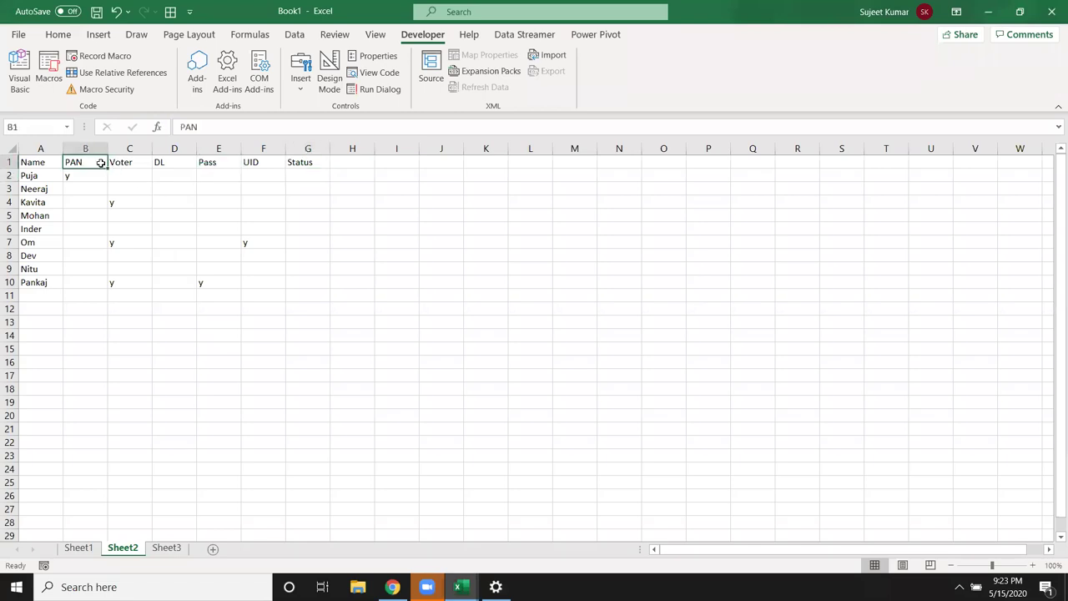
pyautogui.click(127, 161)
pyautogui.click(171, 162)
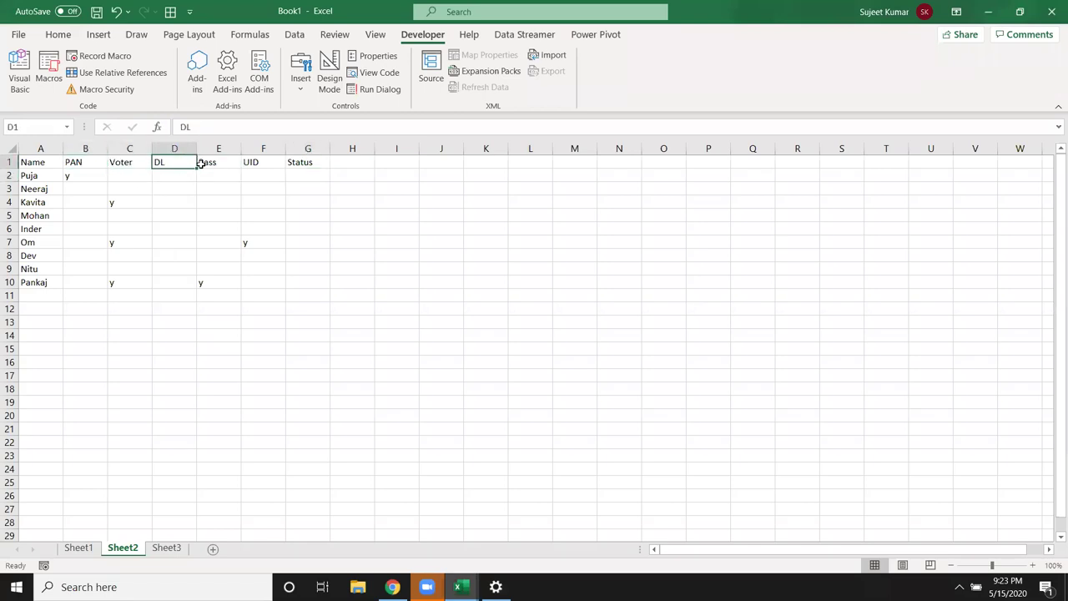
pyautogui.hotkey('alt', 'tab')
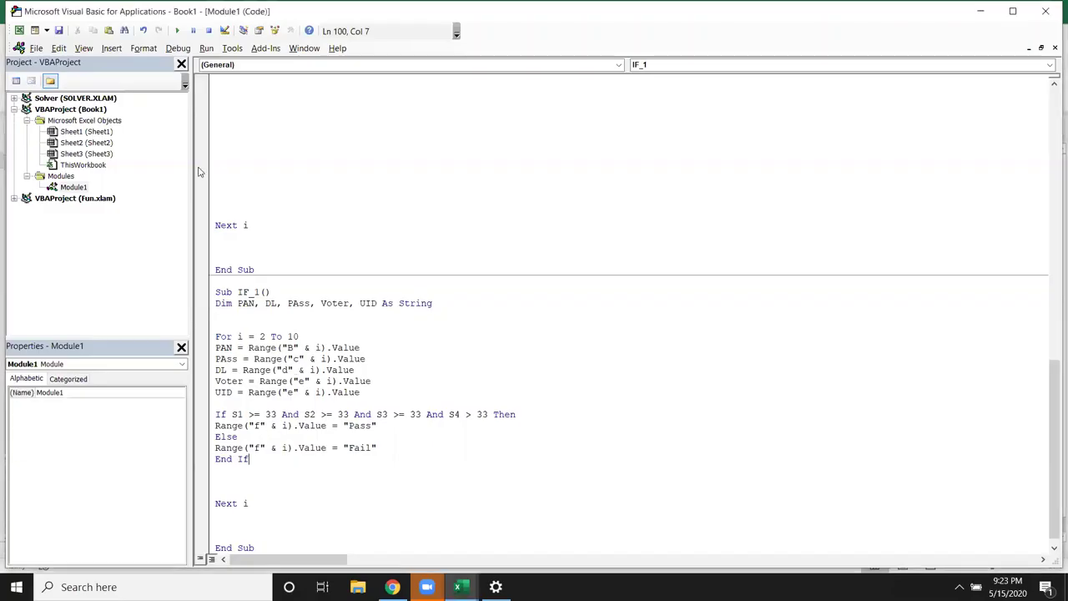
# Step: Reassign columns c, d and e to DL, Voter and PAss, and recheck Sheet2's headers
pyautogui.doubleClick(229, 359)
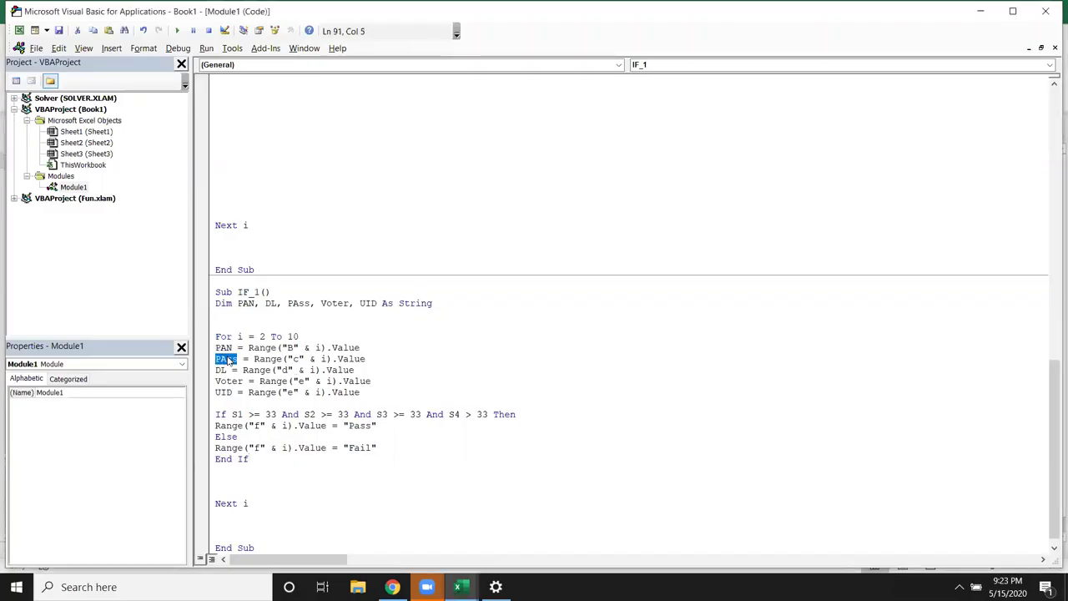
pyautogui.write('DL')
pyautogui.doubleClick(222, 370)
pyautogui.write('Voter')
pyautogui.doubleClick(230, 381)
pyautogui.write('PAss')
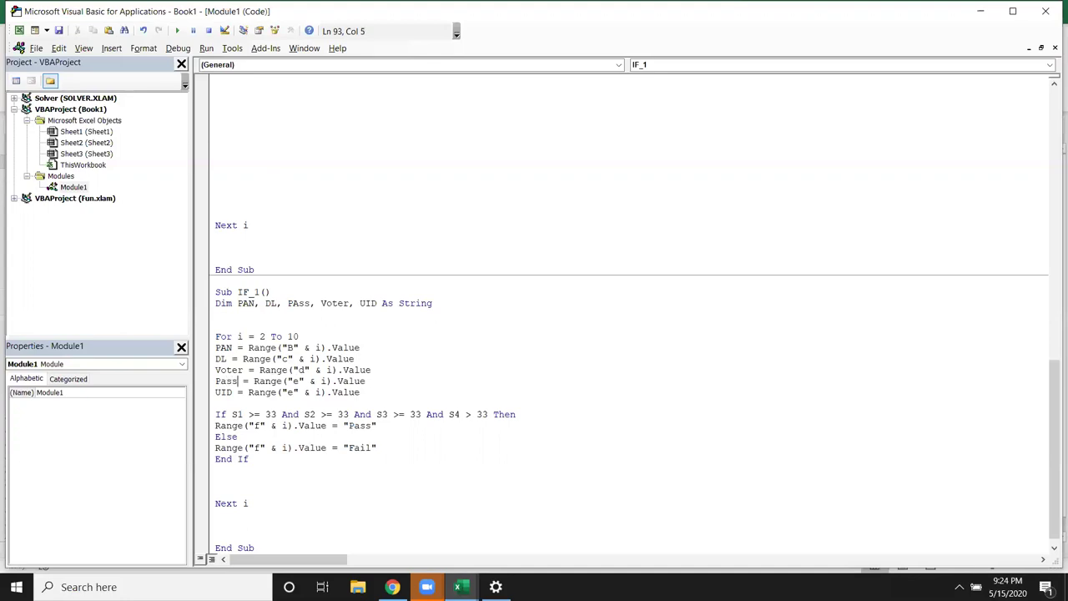
pyautogui.click(242, 404)
pyautogui.hotkey('alt', 'Tab')
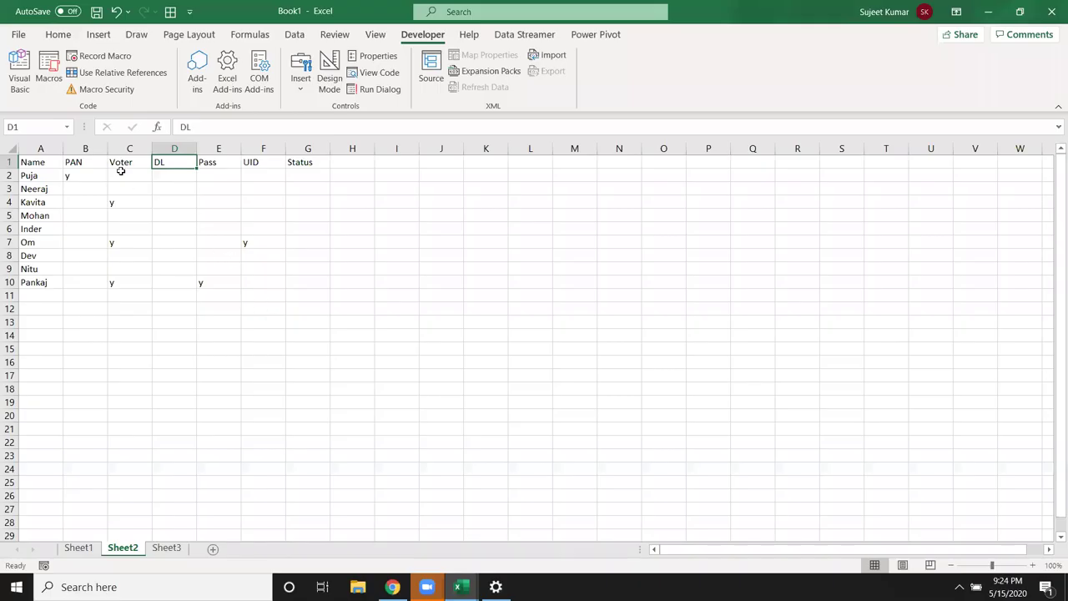
pyautogui.click(97, 161)
pyautogui.hotkey('alt', 'Tab')
# Step: Fix the order so column c reads Voter and column d reads DL
pyautogui.doubleClick(222, 359)
pyautogui.write('Voter')
pyautogui.press('Down')
pyautogui.press('BackSpace')
pyautogui.press('BackSpace')
pyautogui.press('BackSpace')
pyautogui.press('BackSpace')
pyautogui.press('BackSpace')
pyautogui.write('DL')
pyautogui.press('Down')
pyautogui.press('Down')
pyautogui.hotkey('alt', 'F11')
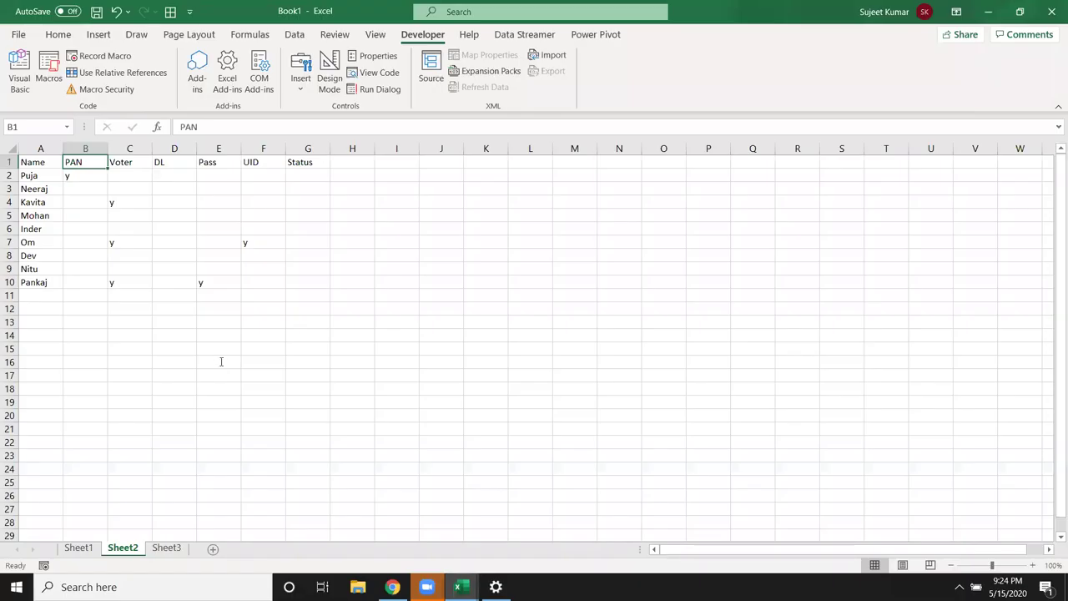
pyautogui.hotkey('alt', 'F11')
pyautogui.scroll(-1, 269, 445)
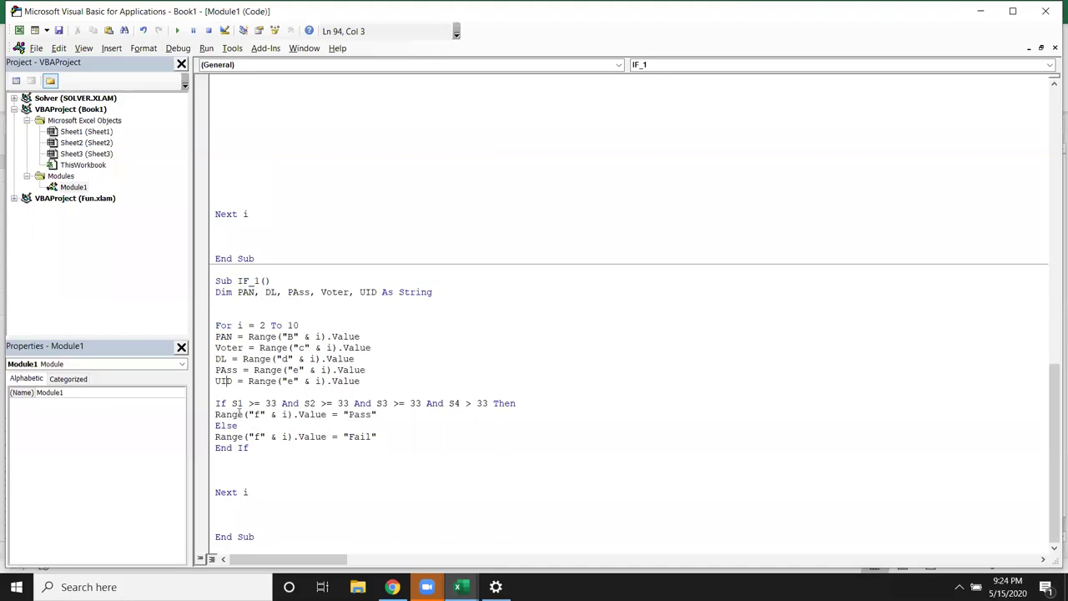
# Step: Replace the old S1–S4 score condition after If with pan="y", checking Sheet2's data
pyautogui.moveTo(232, 403)
pyautogui.mouseDown()
pyautogui.moveTo(521, 403)
pyautogui.moveTo(534, 386)
pyautogui.mouseUp()
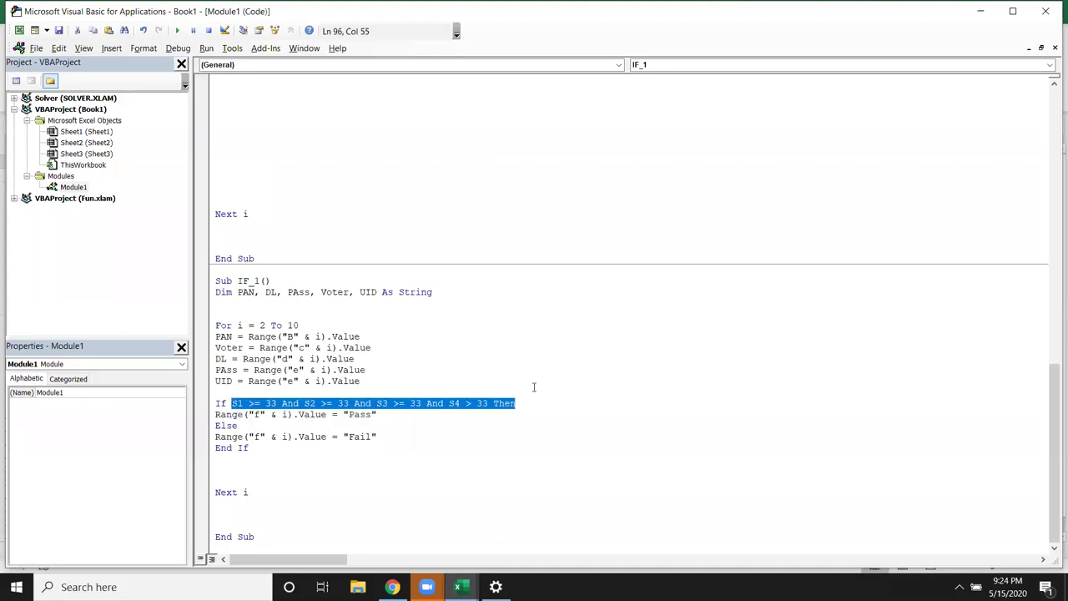
pyautogui.press('End')
pyautogui.press('Delete')
pyautogui.press('Return')
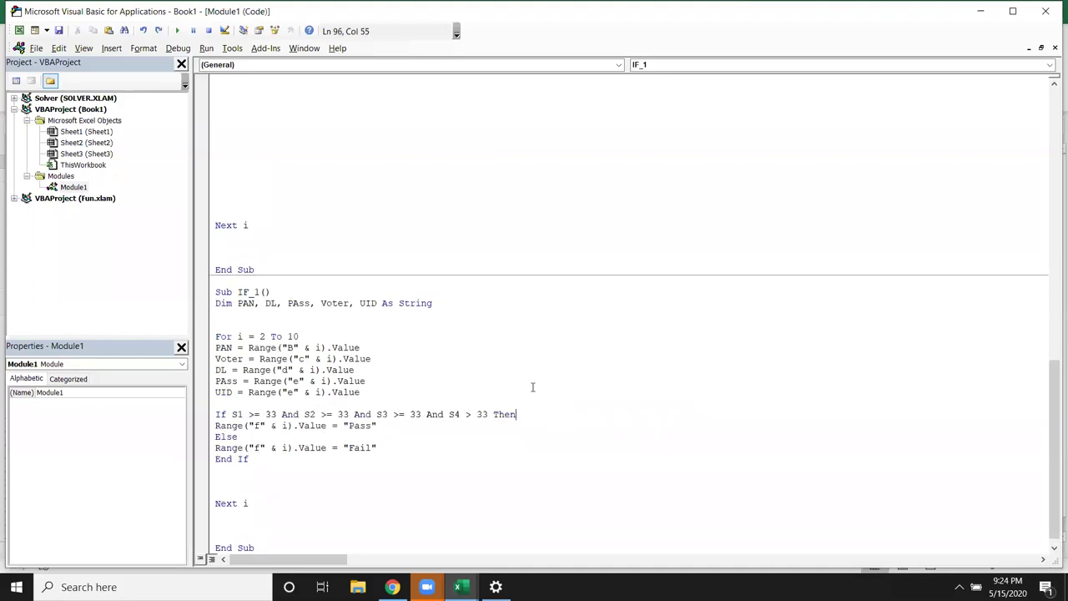
pyautogui.moveTo(517, 414); pyautogui.dragTo(227, 416)
pyautogui.press('Delete')
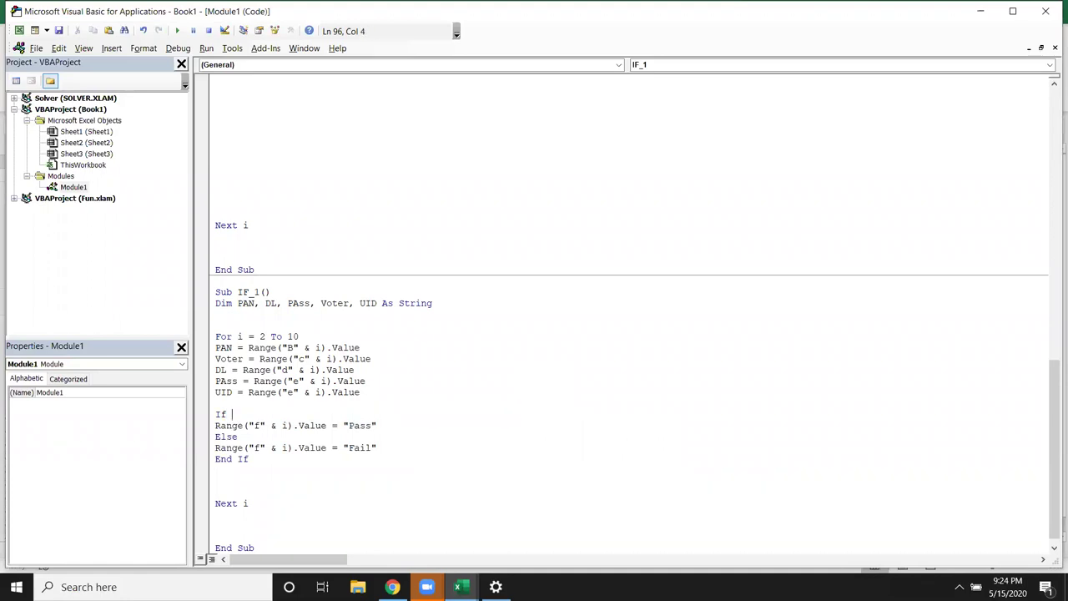
pyautogui.write('pan')
pyautogui.write('="y"')
pyautogui.hotkey('alt', 'F11')
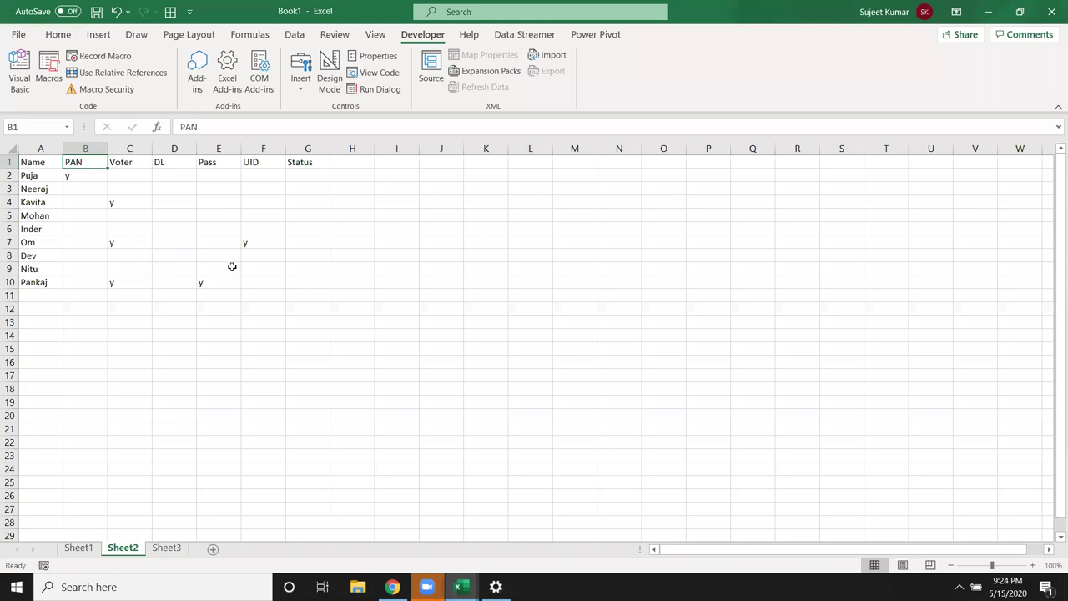
pyautogui.hotkey('alt', 'F11')
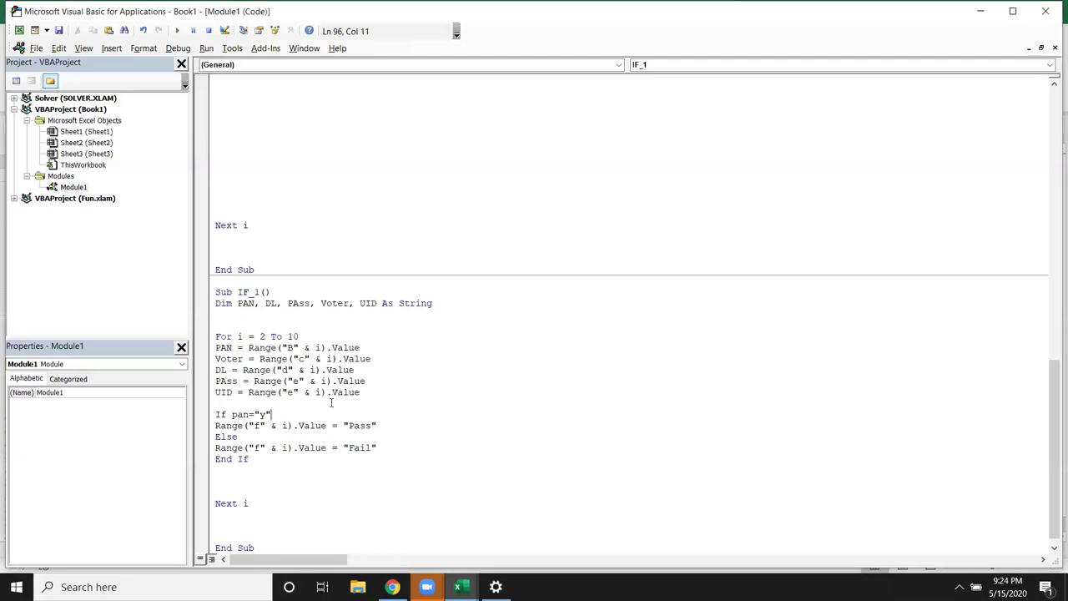
pyautogui.hotkey('alt', 'F11')
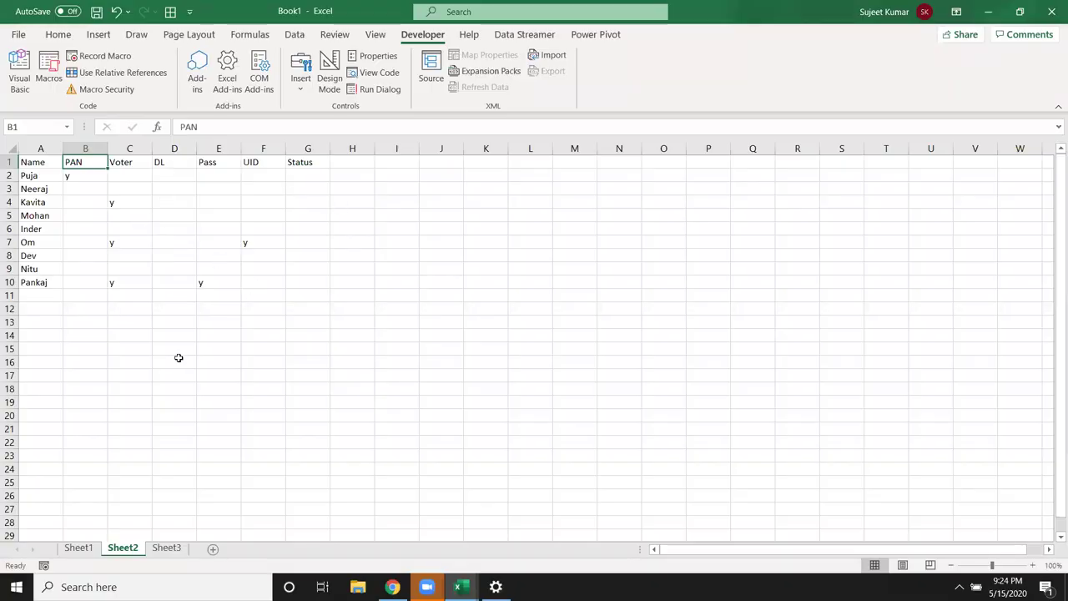
pyautogui.hotkey('alt', 'F11')
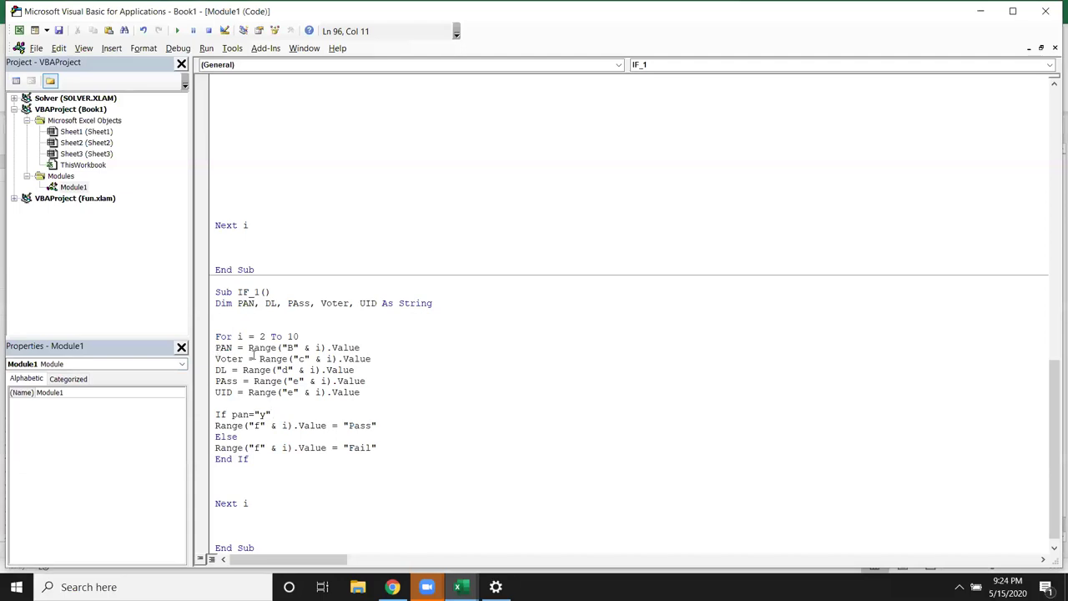
pyautogui.click(278, 359)
# Step: Wrap the PAN and Voter Range reads in ucase( )
pyautogui.press('Return')
pyautogui.click(248, 347)
pyautogui.write('ucase(')
pyautogui.click(402, 357)
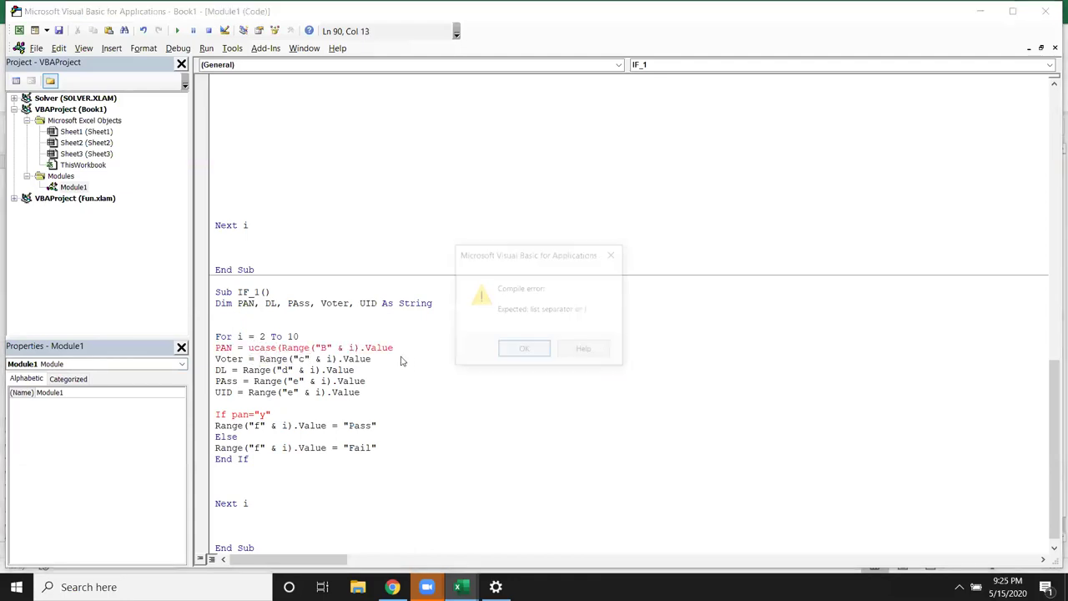
pyautogui.press('Return')
pyautogui.write(')')
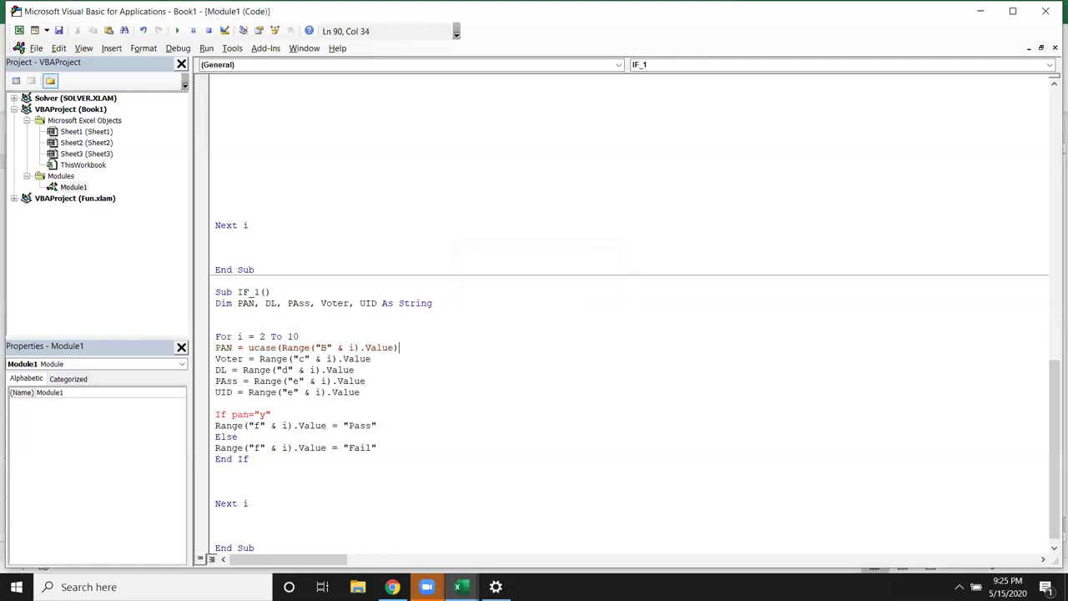
pyautogui.click(405, 380)
pyautogui.click(259, 359)
pyautogui.write('ucasre')
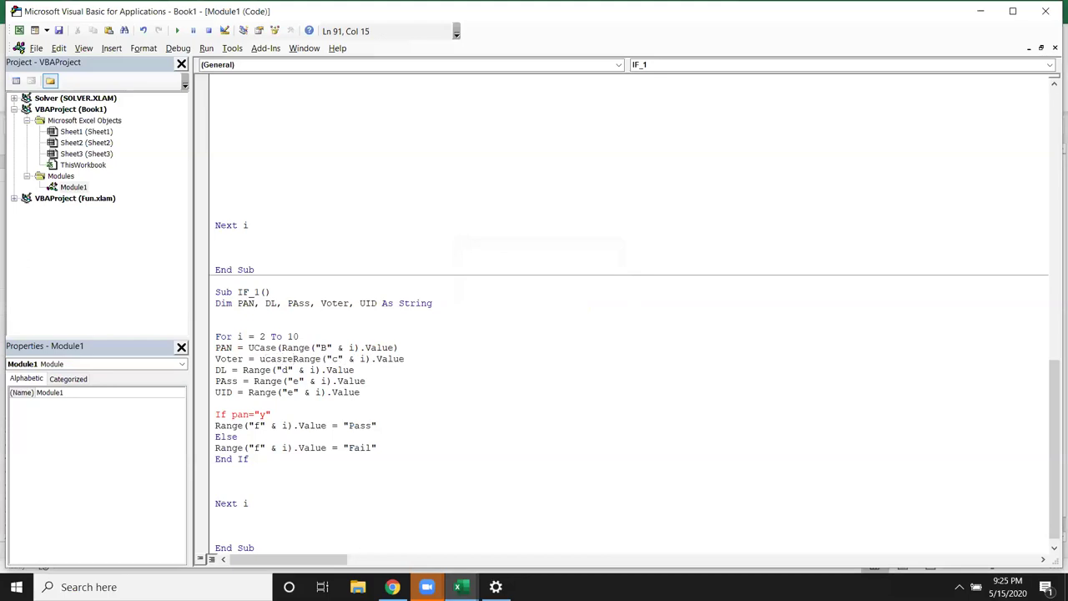
pyautogui.press('BackSpace')
pyautogui.press('BackSpace')
pyautogui.write('e(')
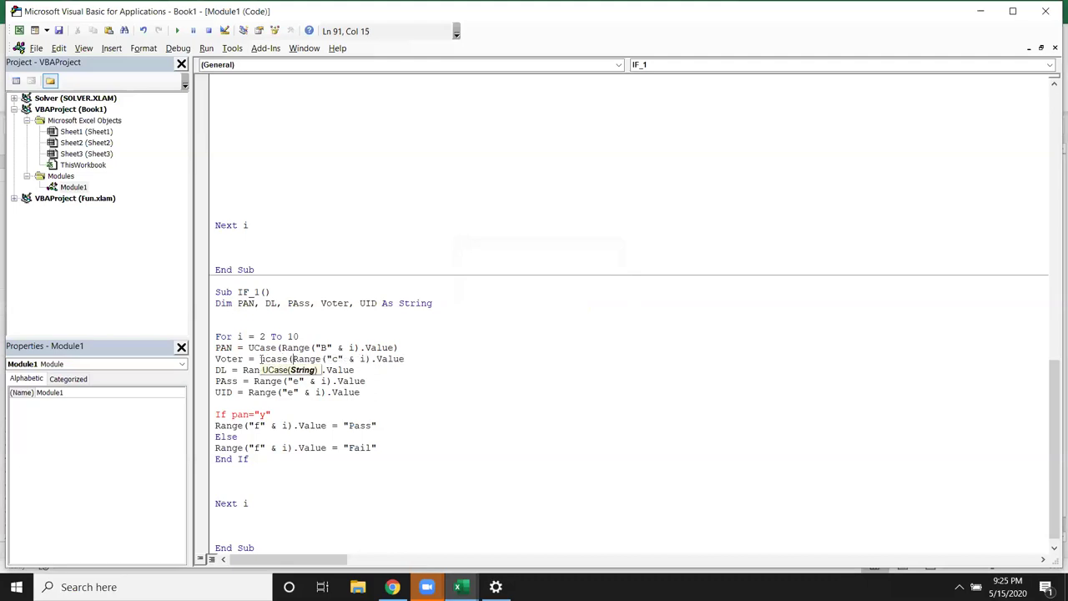
pyautogui.click(410, 360)
pyautogui.write(')')
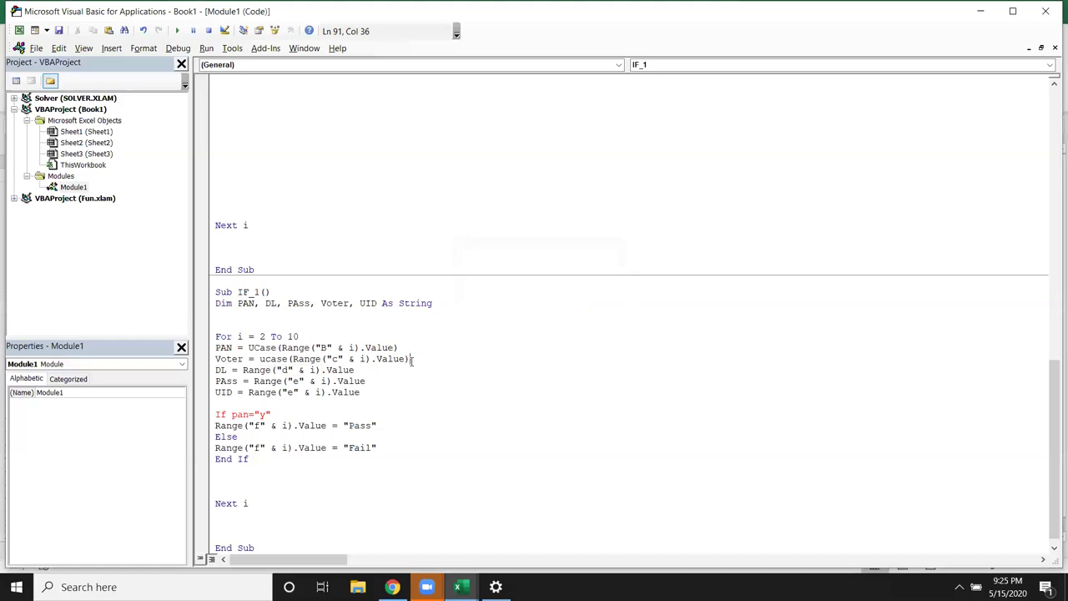
pyautogui.press('Down')
# Step: Wrap the DL and PAss Range reads in ucase( )
pyautogui.click(243, 371)
pyautogui.write('ucase(')
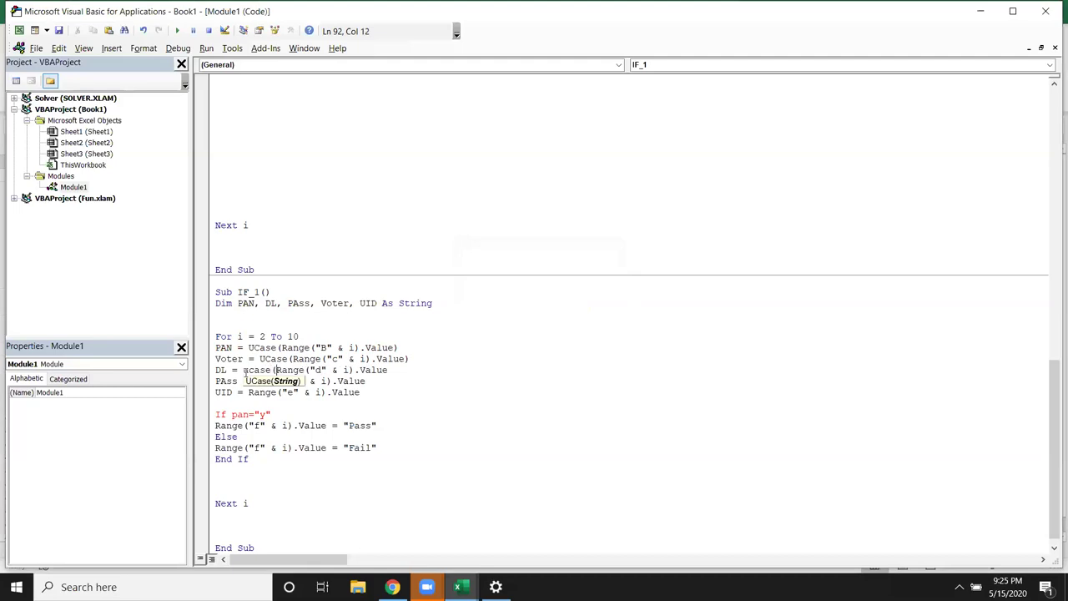
pyautogui.click(389, 378)
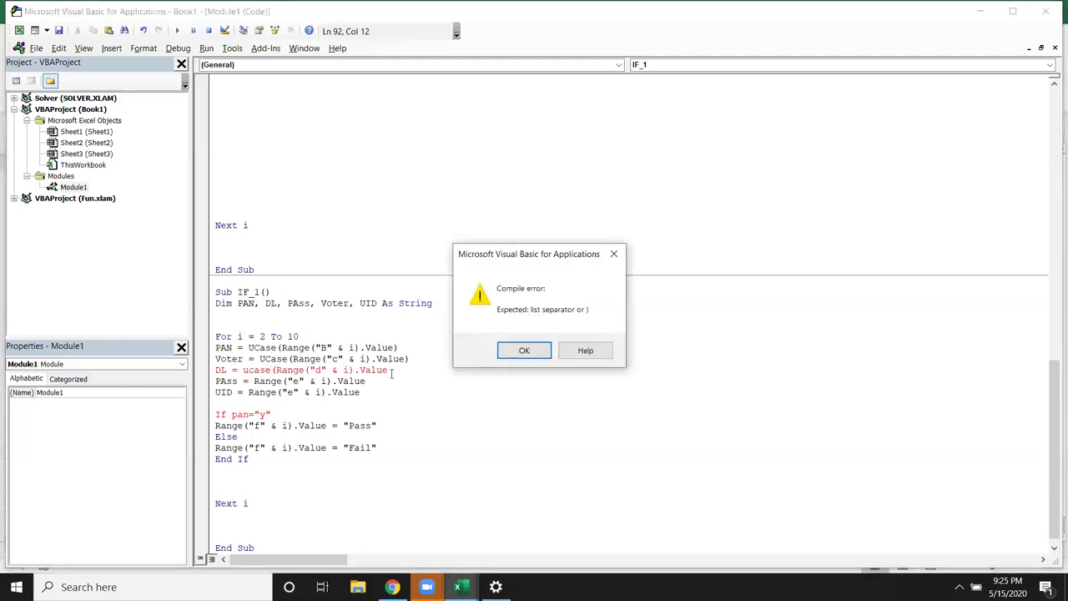
pyautogui.press('Return')
pyautogui.write(')')
pyautogui.press('Down')
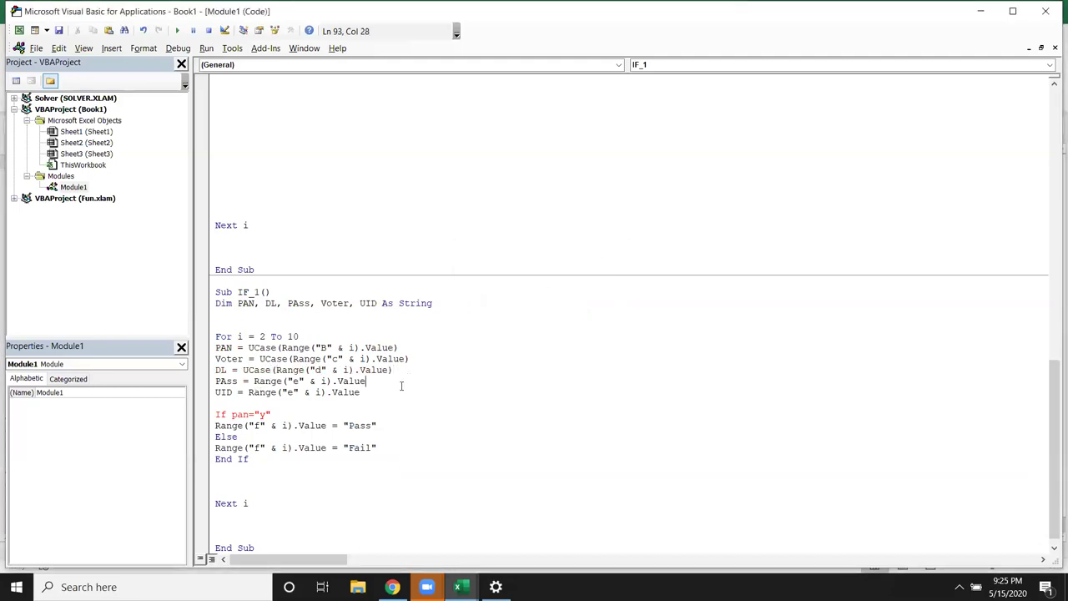
pyautogui.click(255, 380)
pyautogui.write('ucase(')
pyautogui.click(406, 389)
pyautogui.press('Return')
pyautogui.write(')')
pyautogui.click(416, 421)
# Step: Wrap the UID read in ucase and change its column from e to f
pyautogui.click(248, 392)
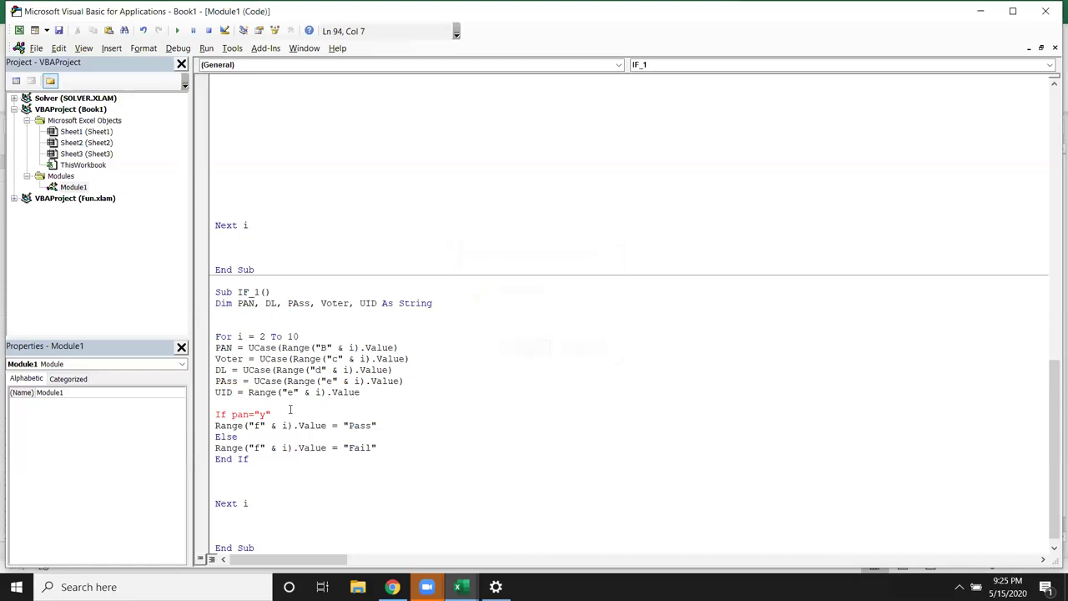
pyautogui.write('ucase')
pyautogui.write('(')
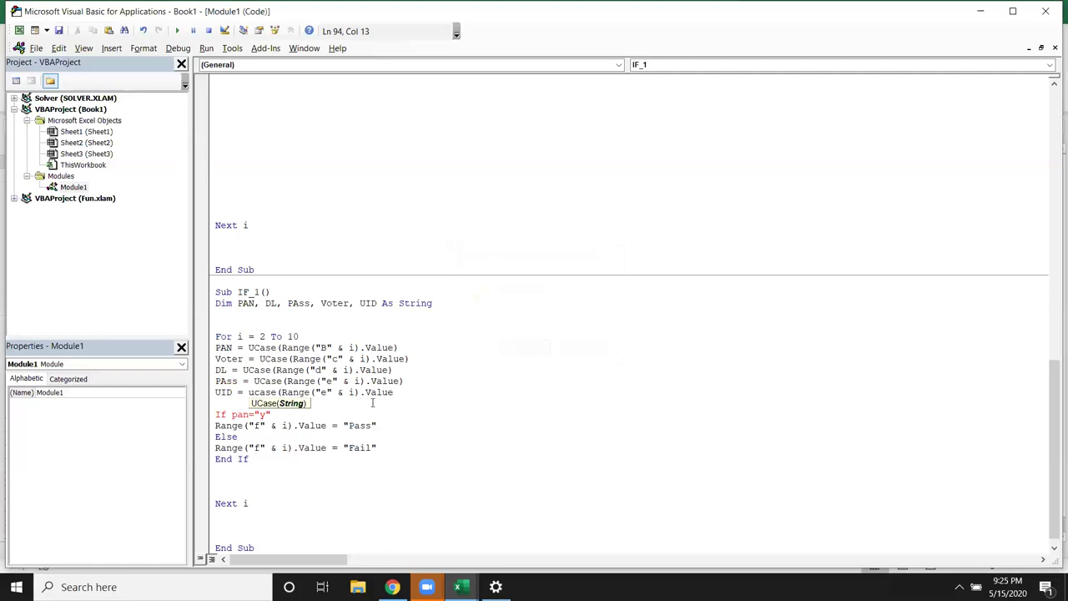
pyautogui.write(')')
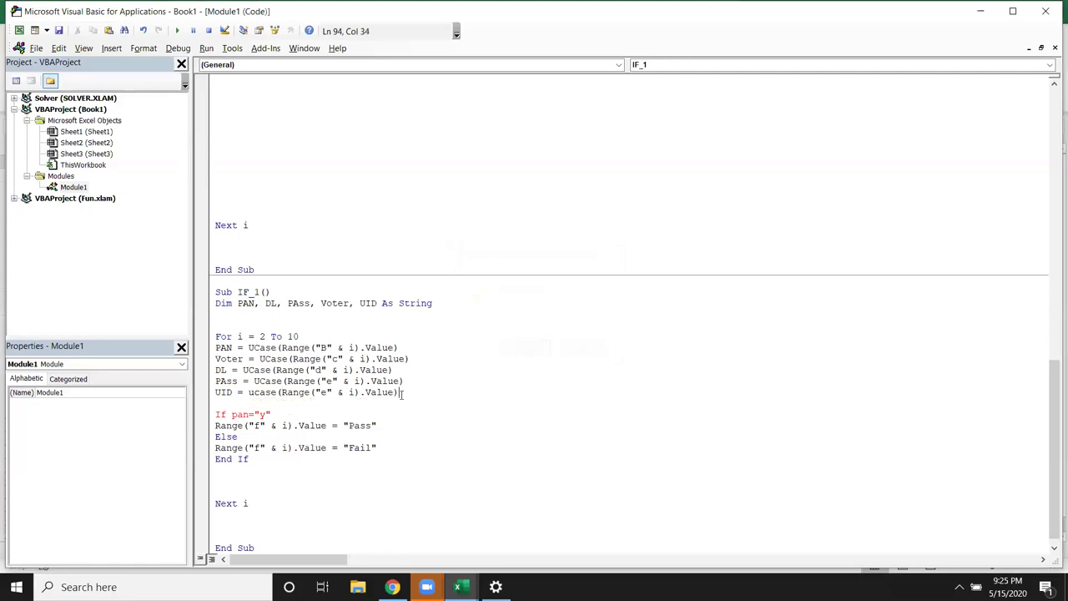
pyautogui.click(322, 392)
pyautogui.press('Delete')
pyautogui.write('f')
# Step: Edit the If pan= condition line, removing its lowercase y
pyautogui.click(336, 407)
pyautogui.press('BackSpace')
pyautogui.press('BackSpace')
pyautogui.write('Y"')
pyautogui.press('BackSpace')
pyautogui.press('BackSpace')
pyautogui.press('BackSpace')
pyautogui.press('BackSpace')
pyautogui.press('BackSpace')
pyautogui.press('BackSpace')
pyautogui.press('BackSpace')
pyautogui.press('BackSpace')
pyautogui.press('BackSpace')
pyautogui.press('BackSpace')
# Step: Declare Dim y As String below the Dim line and set y = "Y"
pyautogui.click(316, 491)
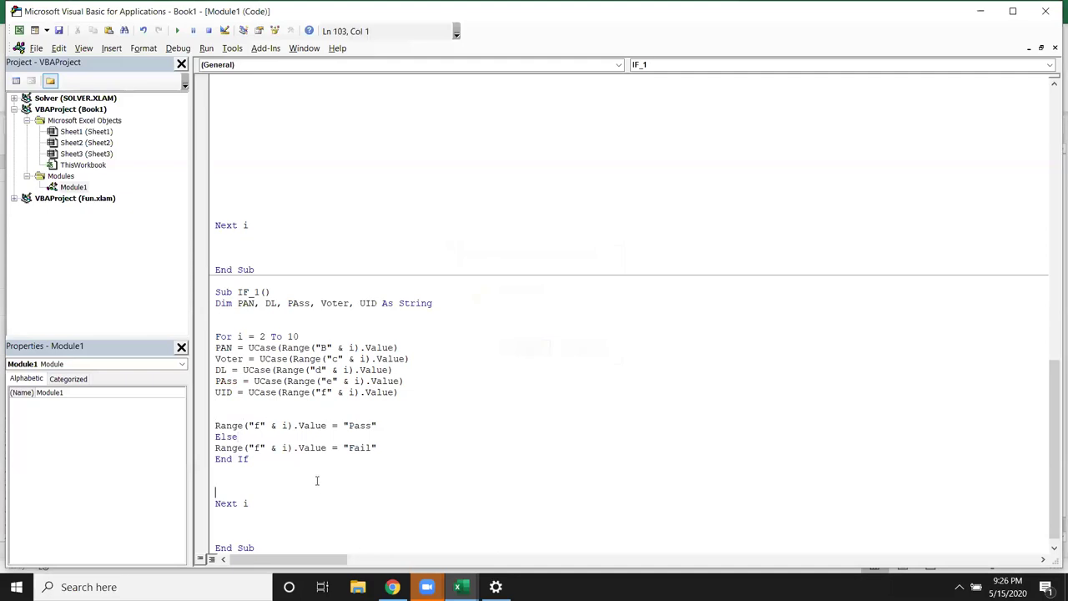
pyautogui.click(229, 316)
pyautogui.write('dim y as ')
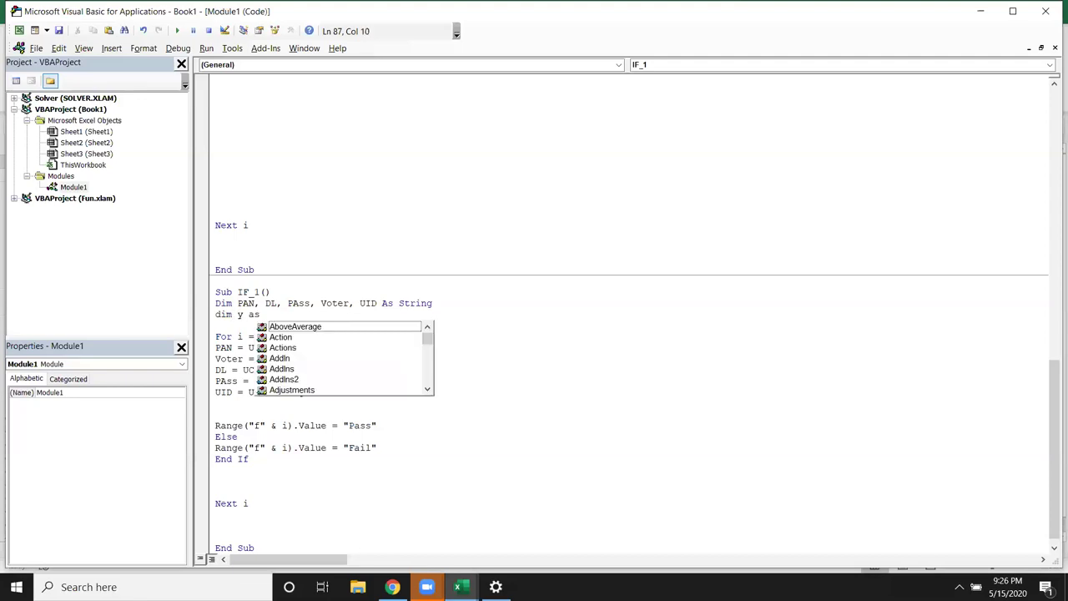
pyautogui.write('str')
pyautogui.press('Return')
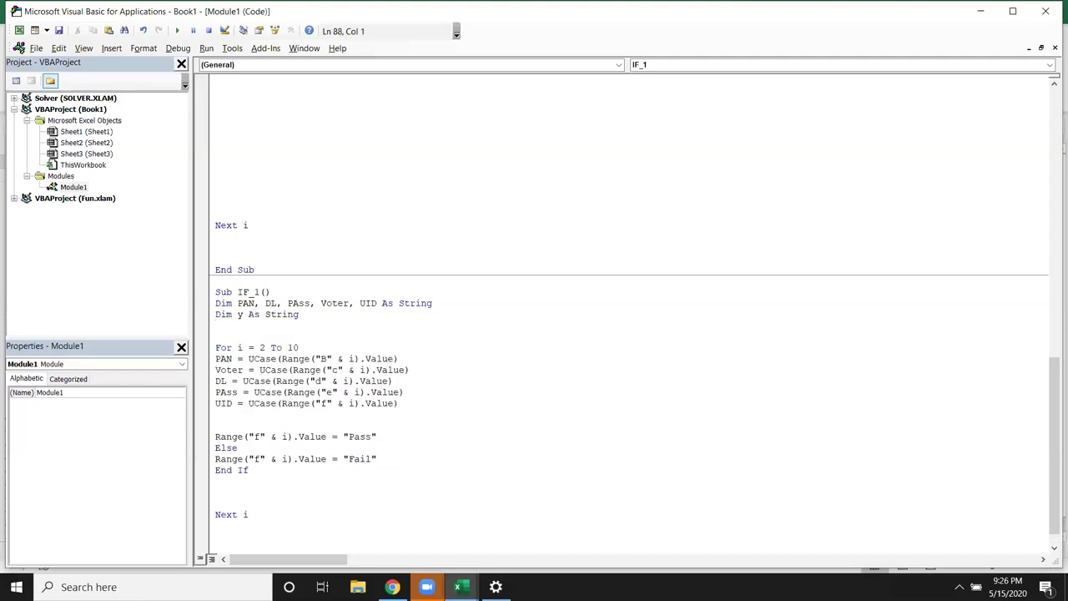
pyautogui.write('y="Y"')
pyautogui.click(268, 380)
# Step: Write the condition If pan=y Or voter=y Or dl=y Or pass=y Or uid=y Then
pyautogui.click(264, 424)
pyautogui.press('Return')
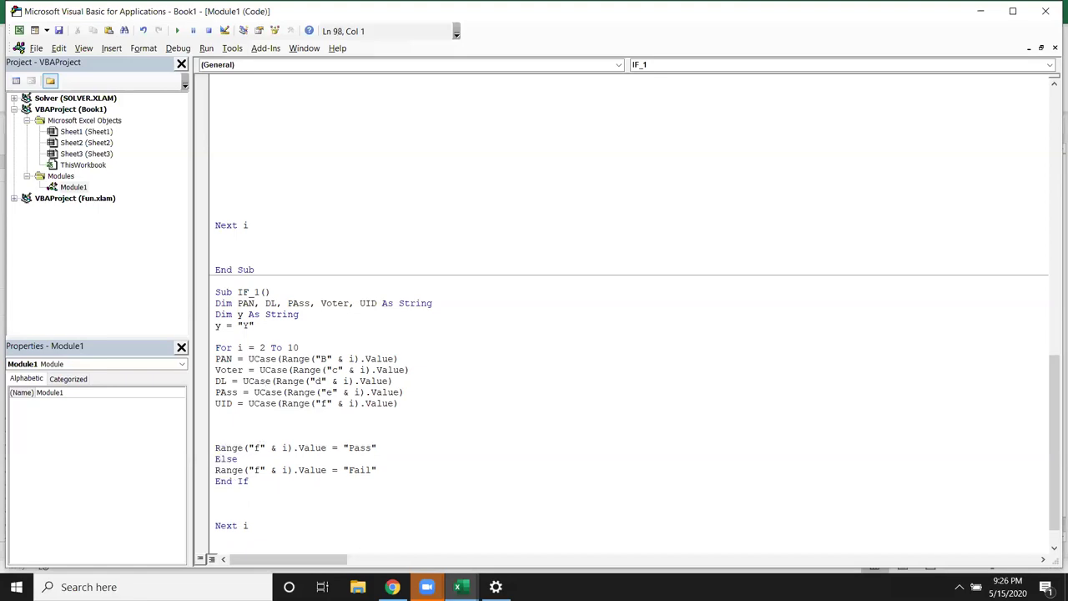
pyautogui.press('Return')
pyautogui.write('if y=')
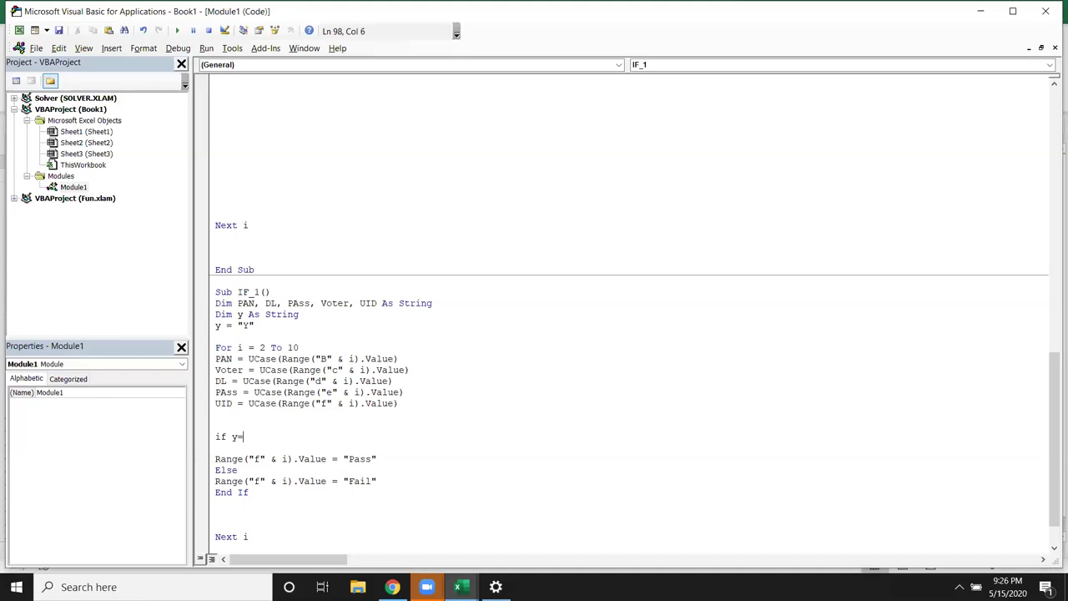
pyautogui.press('BackSpace')
pyautogui.press('BackSpace')
pyautogui.write('pan=')
pyautogui.write('y op')
pyautogui.press('BackSpace')
pyautogui.write('r ')
pyautogui.write('voter=')
pyautogui.write('y or dl=y or ')
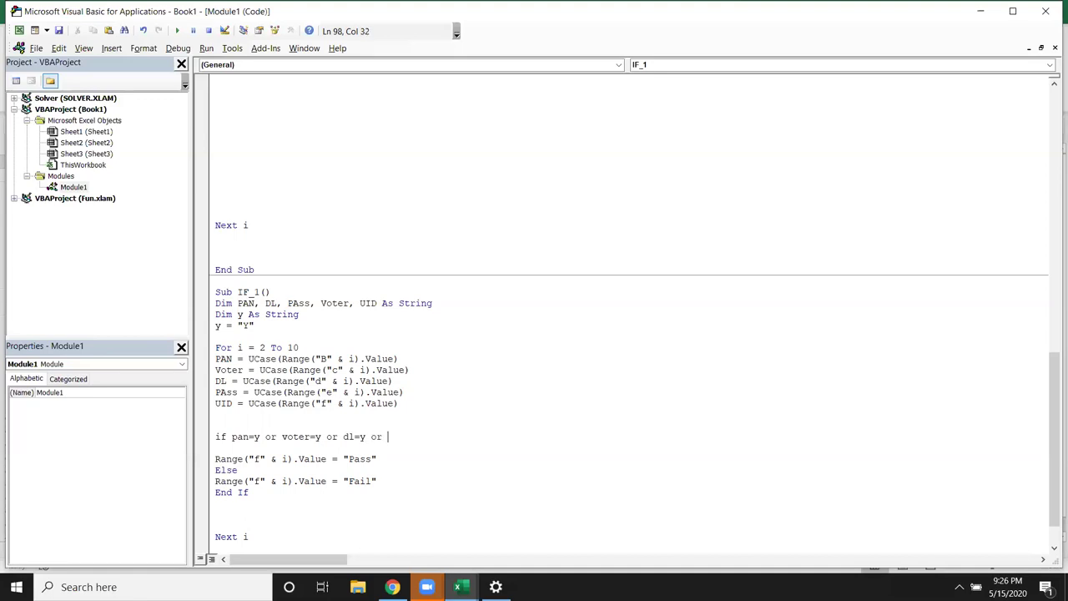
pyautogui.write('pass -=')
pyautogui.press('BackSpace')
pyautogui.press('BackSpace')
pyautogui.write('=y ')
pyautogui.write('oe')
pyautogui.press('BackSpace')
pyautogui.press('BackSpace')
pyautogui.write('r ')
pyautogui.write('ud')
pyautogui.press('BackSpace')
pyautogui.press('BackSpace')
pyautogui.write('uid=y then')
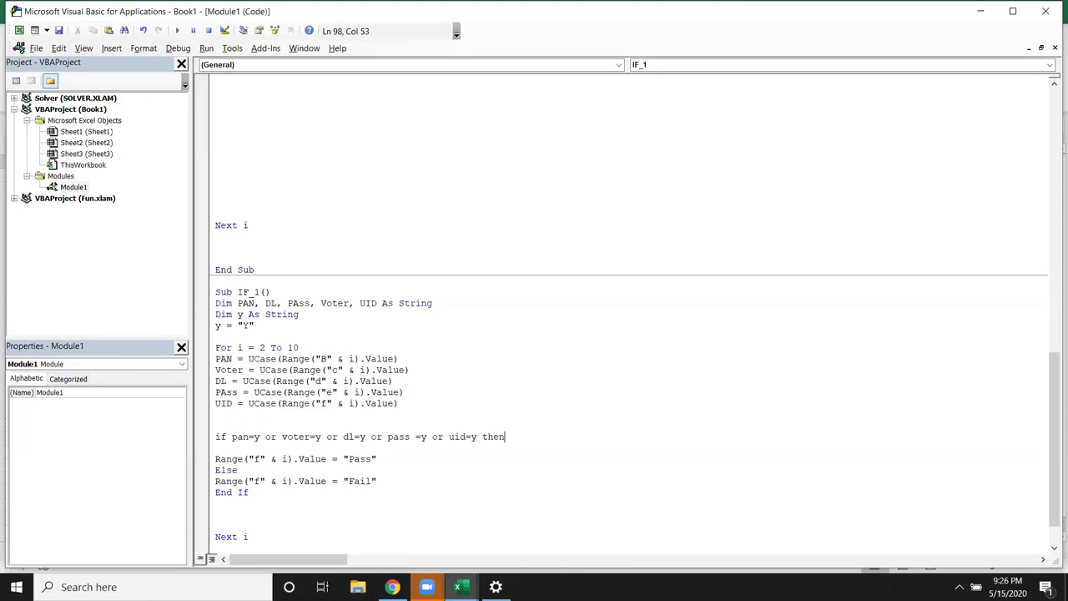
# Step: Change the true-branch result from Pass to ok and the else result from Fail to pending
pyautogui.click(287, 480)
pyautogui.doubleClick(351, 458)
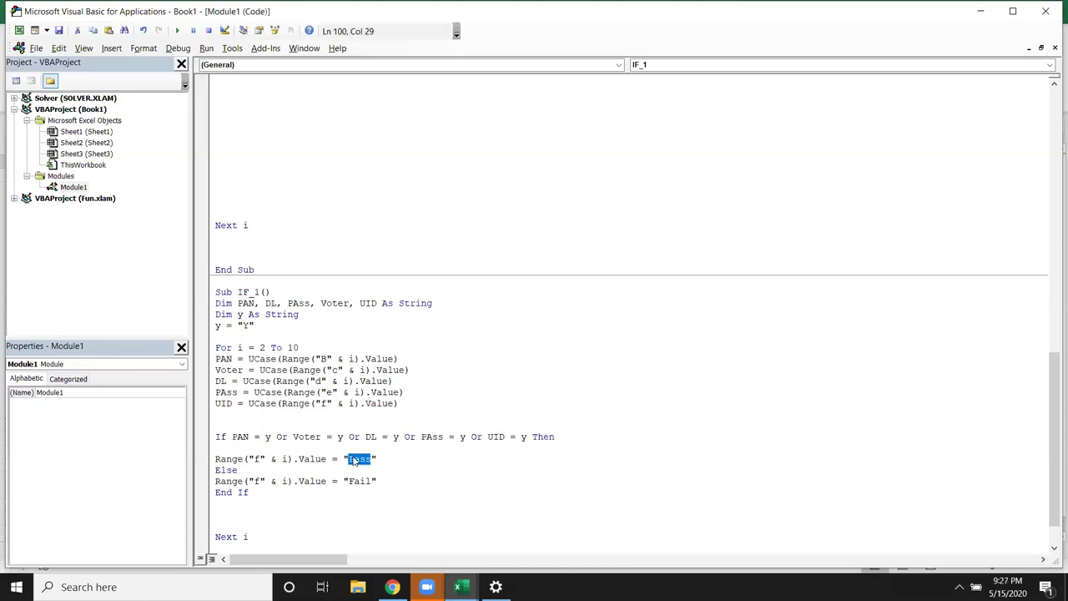
pyautogui.write('pa')
pyautogui.scroll(1, 346, 469)
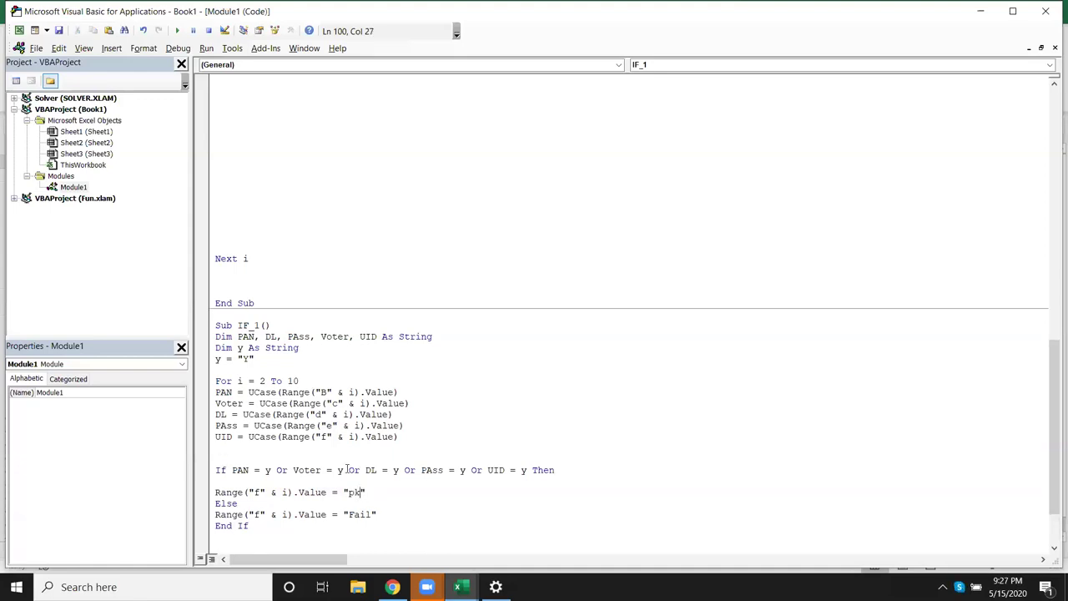
pyautogui.press('BackSpace')
pyautogui.press('BackSpace')
pyautogui.write('ok')
pyautogui.doubleClick(364, 514)
pyautogui.write('pending')
pyautogui.press('End')
pyautogui.scroll(-2, 434, 492)
pyautogui.click(405, 492)
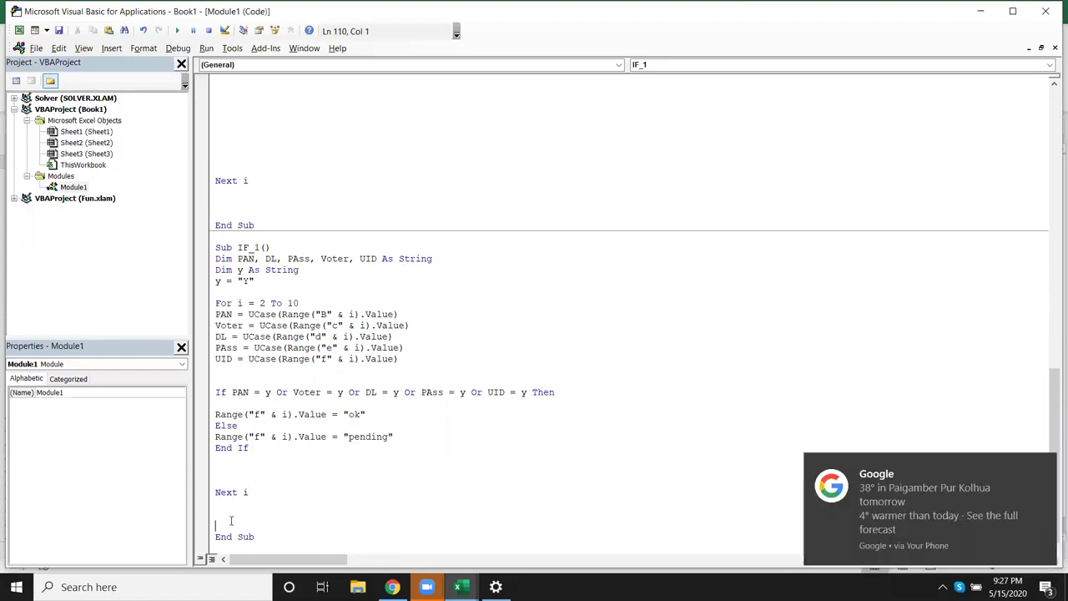
# Step: Rename the copied macro from Sub IF_1 to Sub IF_3
pyautogui.hotkey('alt', 'F11')
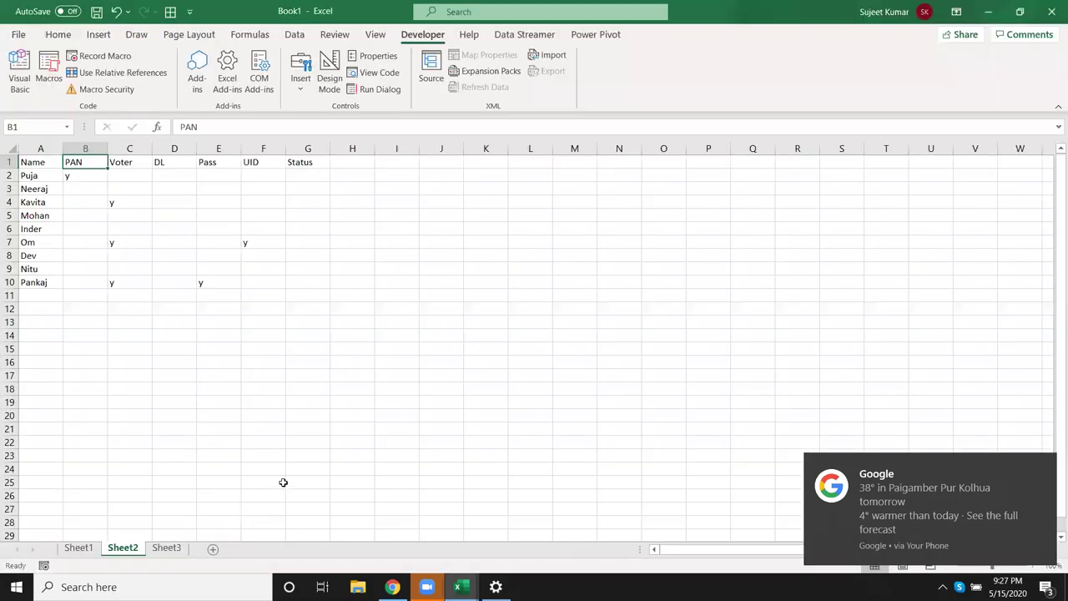
pyautogui.click(37, 97)
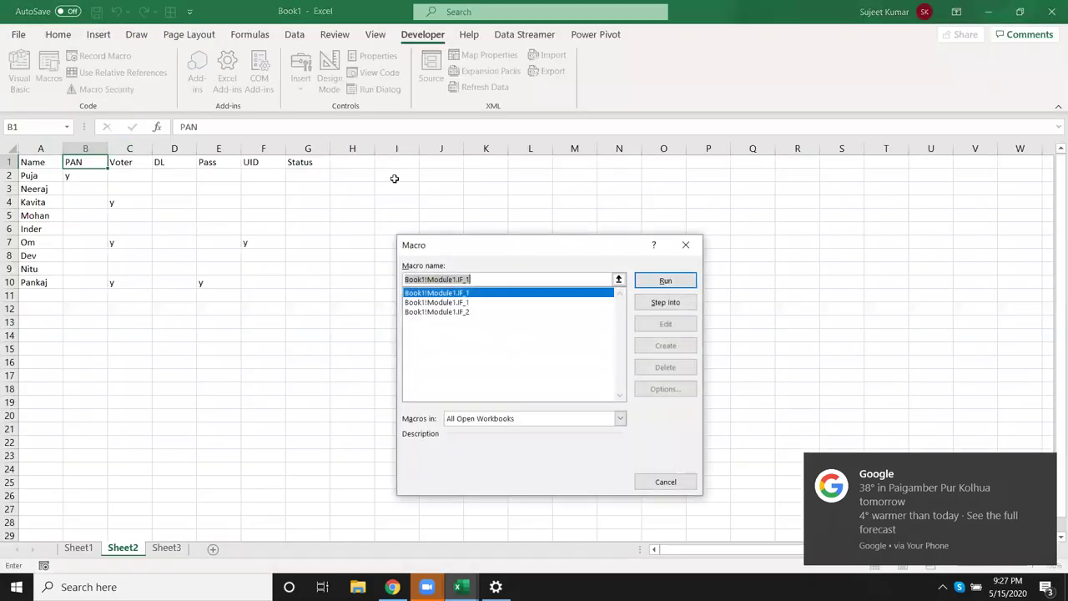
pyautogui.press('Escape')
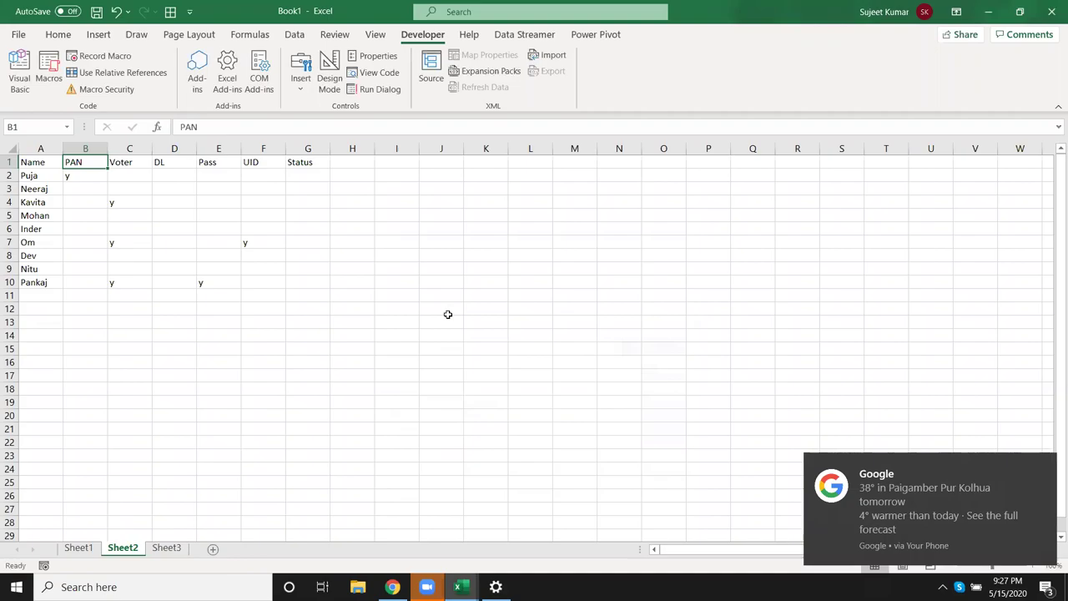
pyautogui.hotkey('alt', 'F11')
pyautogui.click(259, 246)
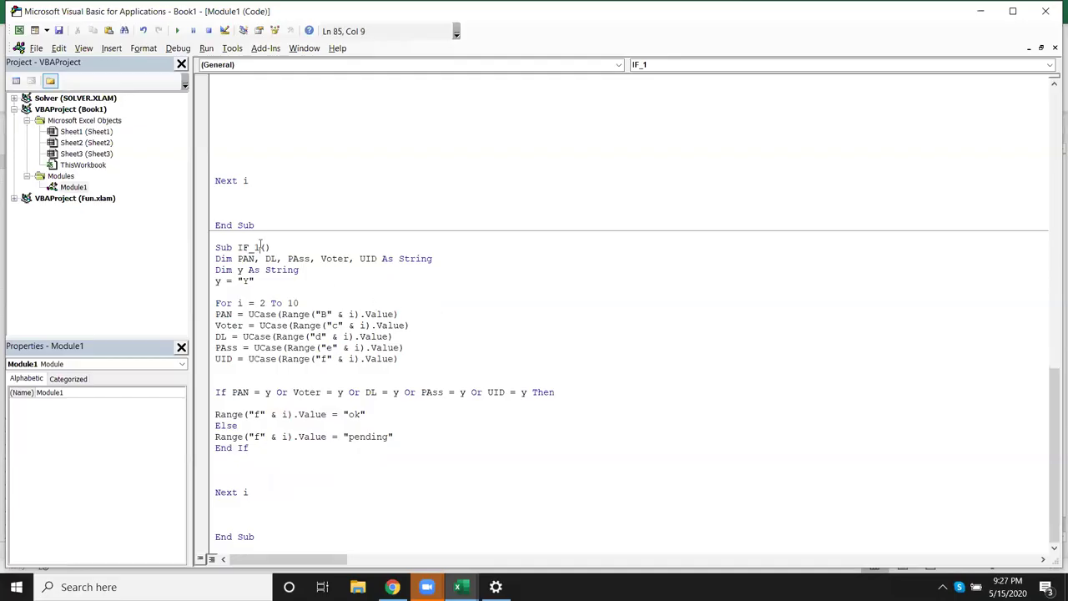
pyautogui.press('BackSpace')
pyautogui.write('3')
pyautogui.click(330, 359)
# Step: Run the IF_3 macro from the Macros list on the worksheet
pyautogui.hotkey('alt', 'F11')
pyautogui.click(48, 71)
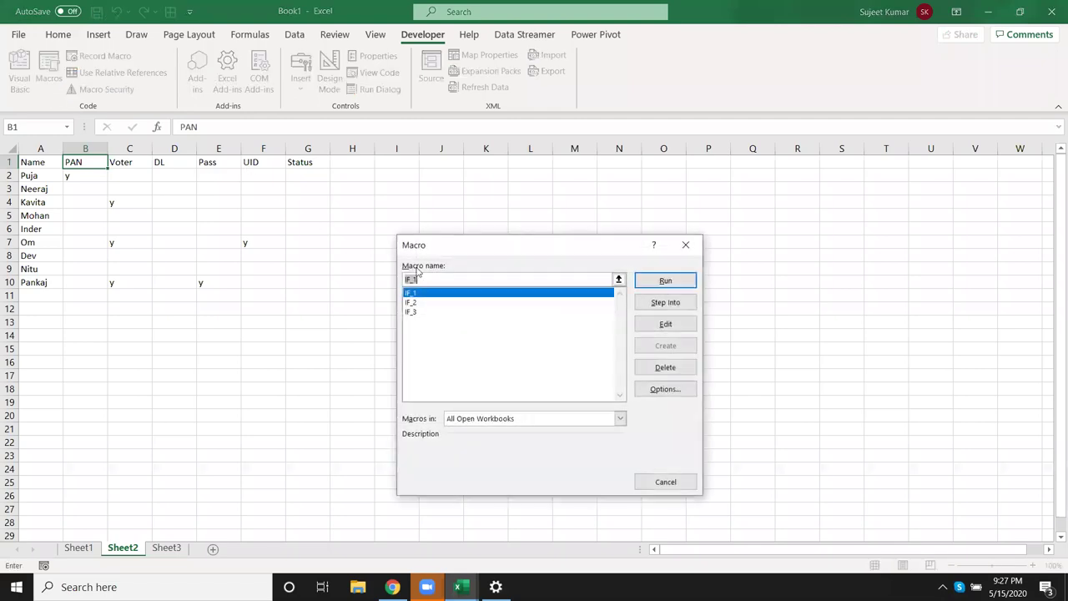
pyautogui.click(422, 314)
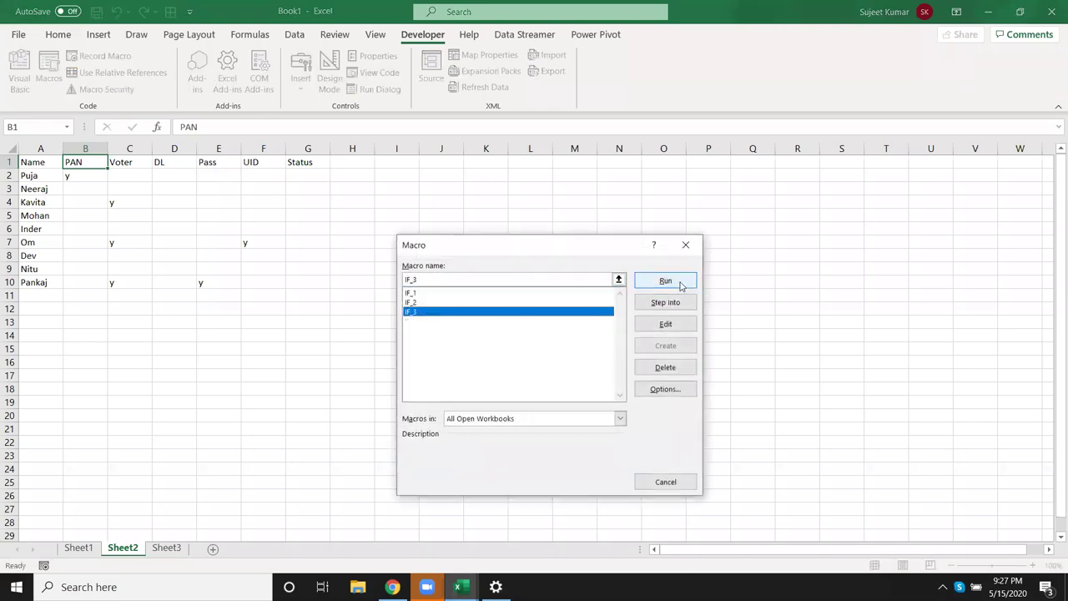
pyautogui.click(683, 284)
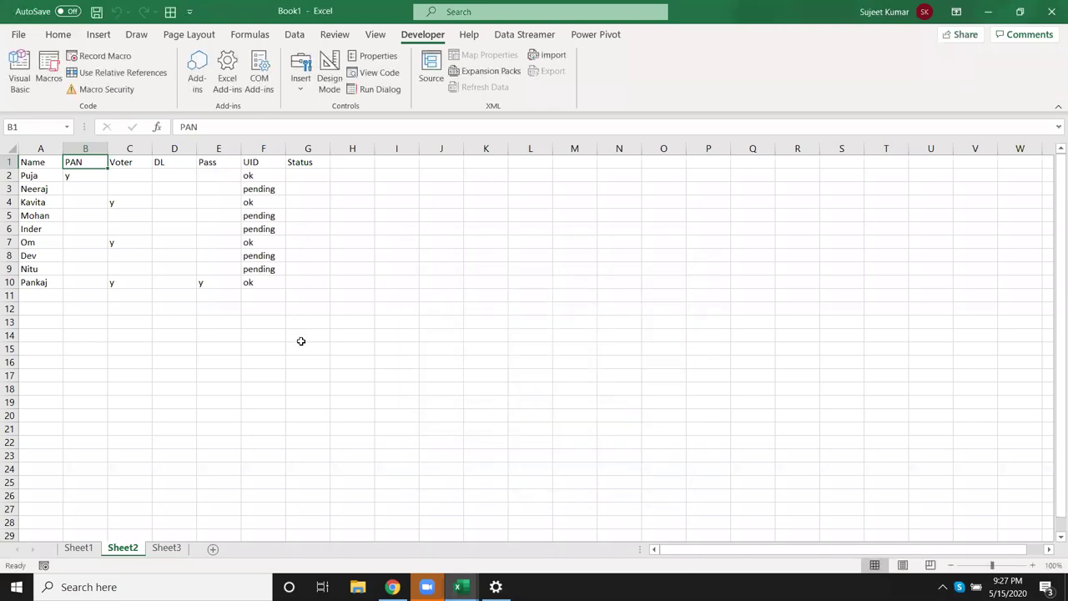
# Step: Clear the ok/pending results from F2:F10 and return to the code
pyautogui.moveTo(261, 282); pyautogui.dragTo(247, 176)
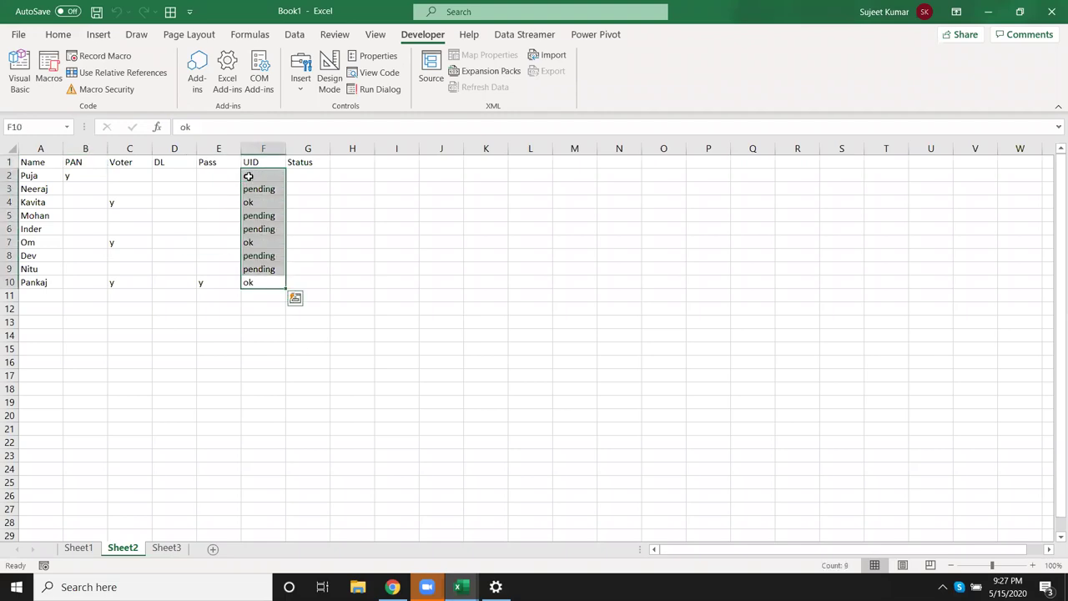
pyautogui.press('Delete')
pyautogui.hotkey('alt', 'F11')
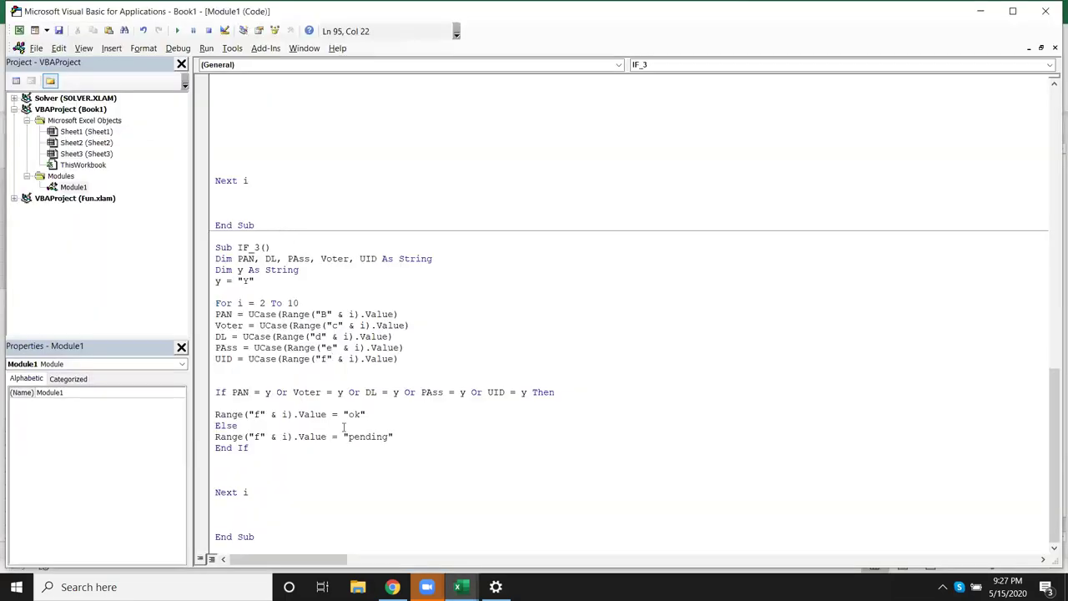
# Step: Change the column letter from F to G in both Range lines of IF_3
pyautogui.click(260, 436)
pyautogui.press('BackSpace')
pyautogui.write('g')
pyautogui.hotkey('alt', 'F11')
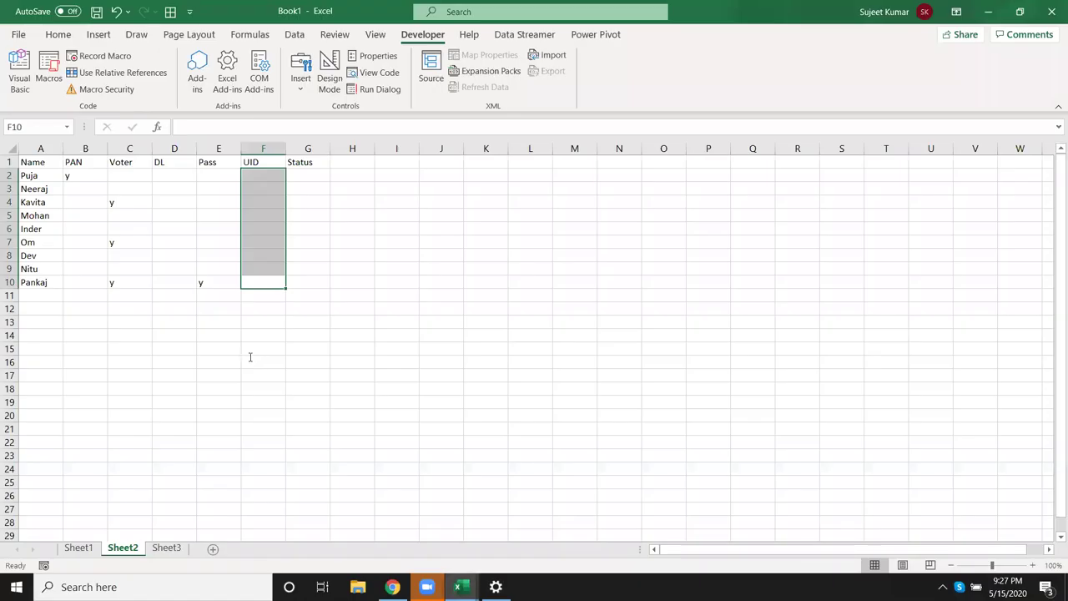
pyautogui.hotkey('alt', 'F11')
pyautogui.click(260, 436)
pyautogui.press('BackSpace')
pyautogui.write('g')
pyautogui.click(405, 372)
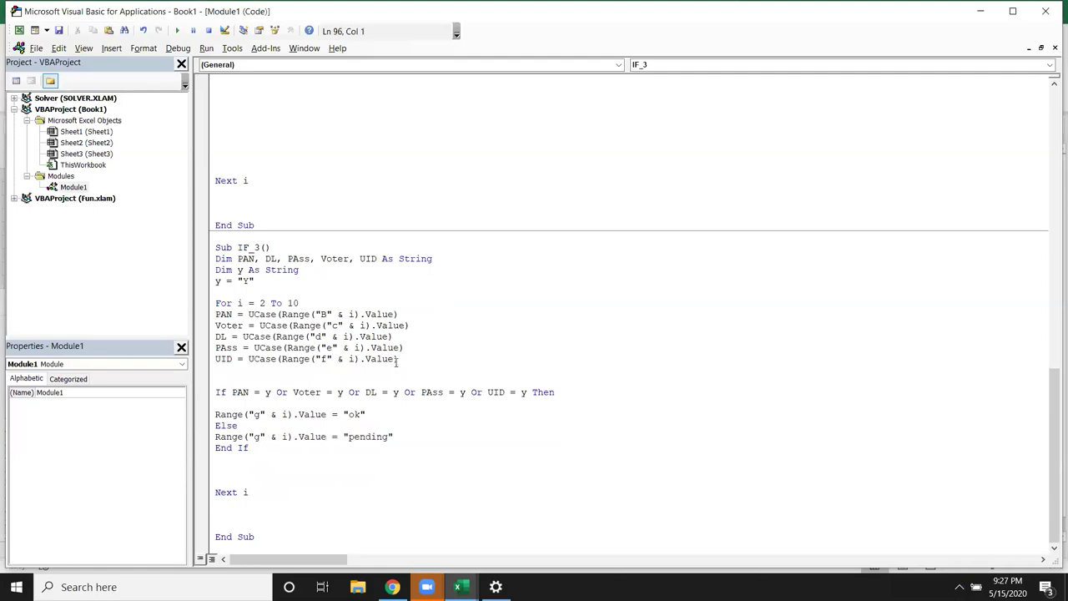
# Step: Run IF_3 and check the new ok/pending results in G2:G10
pyautogui.hotkey('alt', 'F11')
pyautogui.click(49, 70)
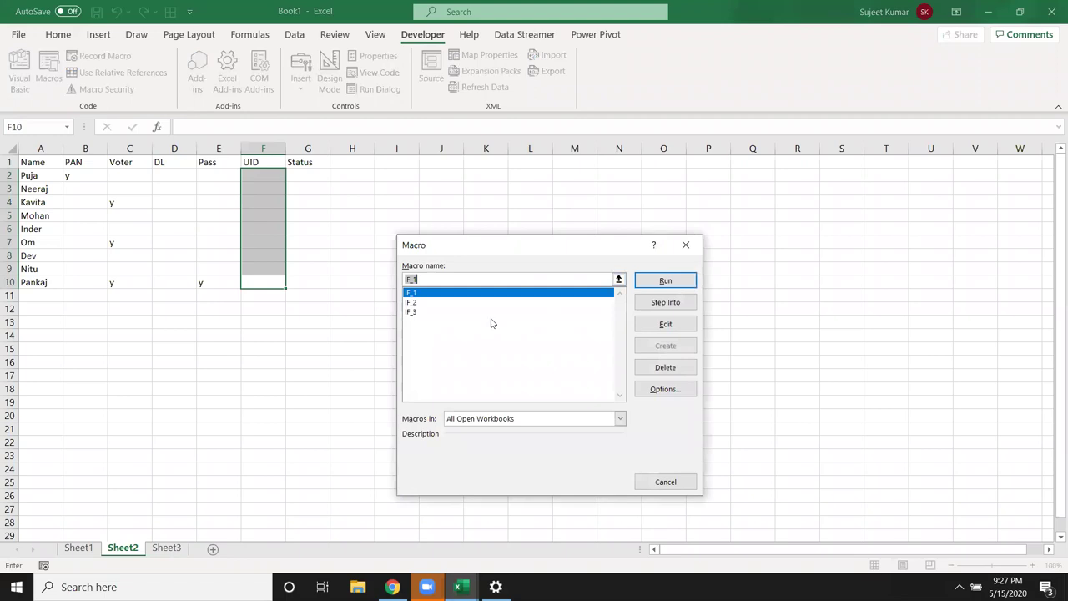
pyautogui.click(417, 312)
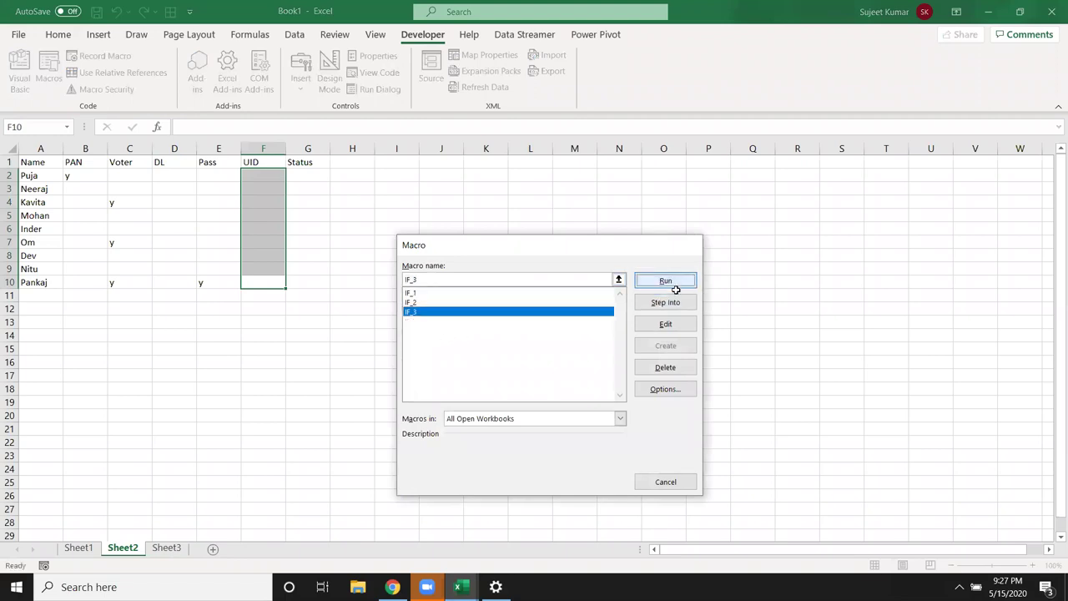
pyautogui.click(672, 282)
pyautogui.moveTo(309, 282); pyautogui.dragTo(305, 176)
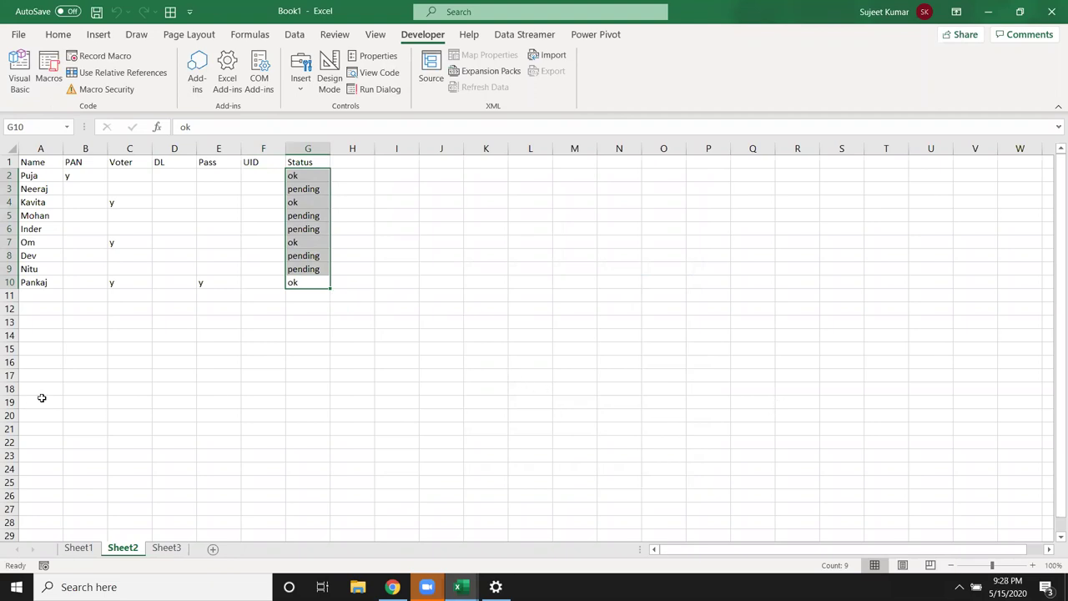
pyautogui.click(68, 351)
pyautogui.hotkey('alt', 'F11')
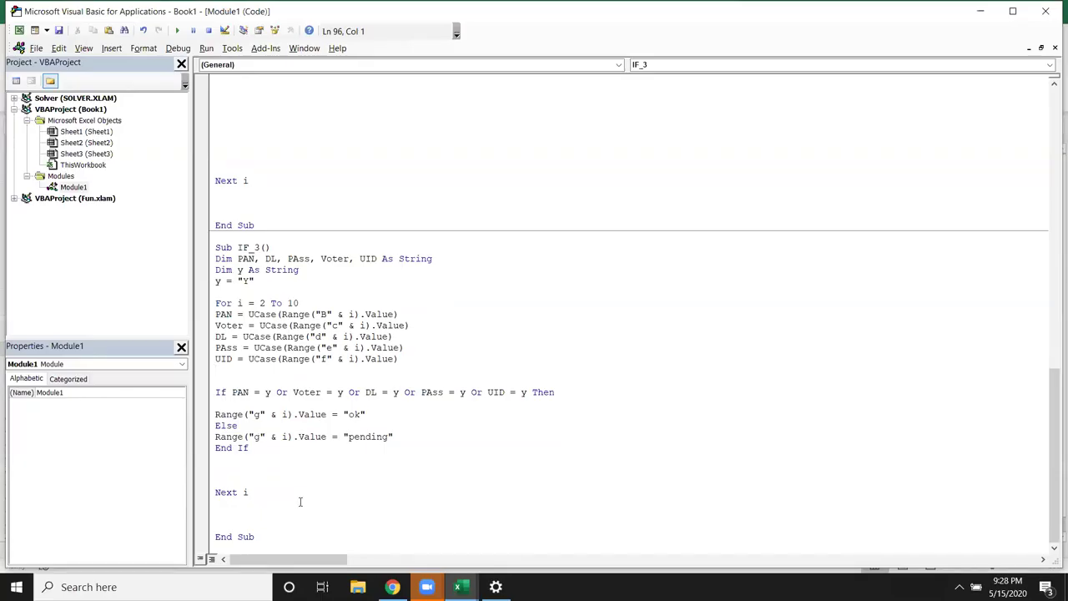
# Step: Paste a second copy of the IF_3 macro below its End Sub
pyautogui.moveTo(268, 536); pyautogui.dragTo(204, 247)
pyautogui.hotkey('ctrl', 'c')
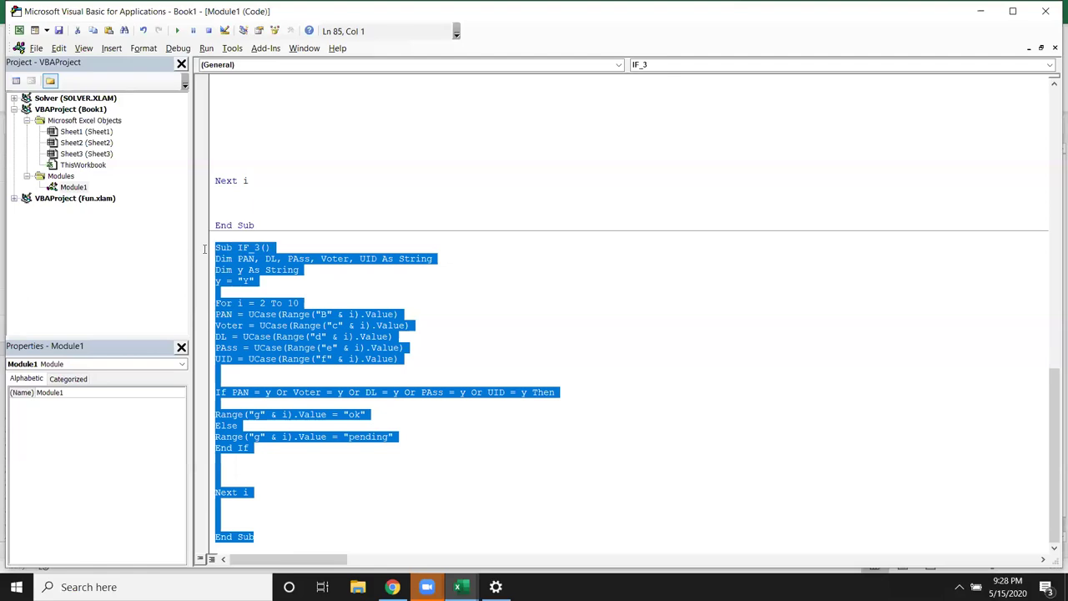
pyautogui.click(302, 540)
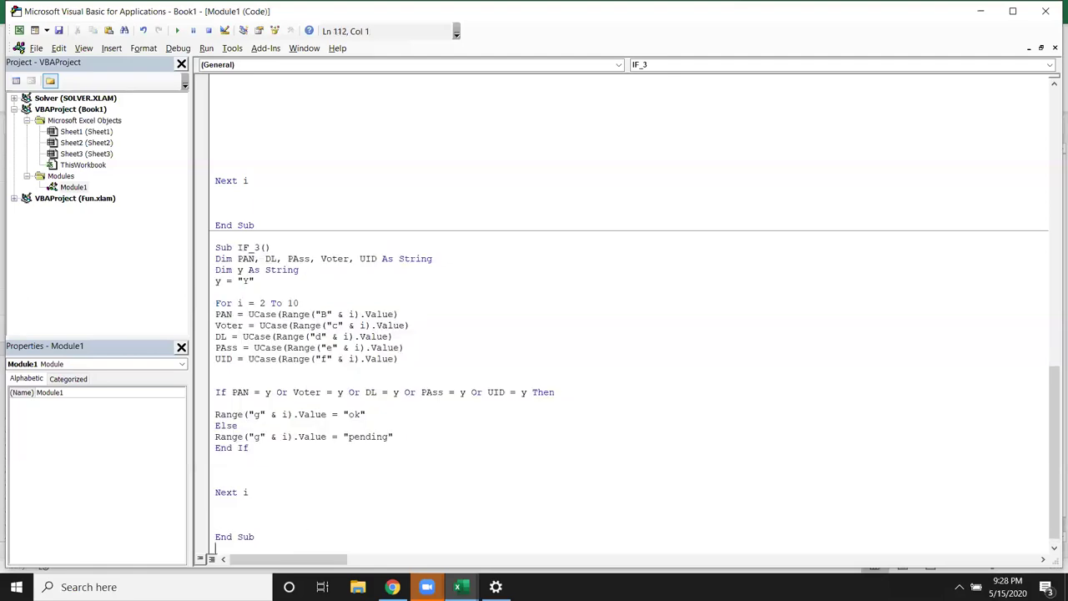
pyautogui.hotkey('ctrl', 'v')
pyautogui.press('Return')
pyautogui.press('Return')
pyautogui.press('Return')
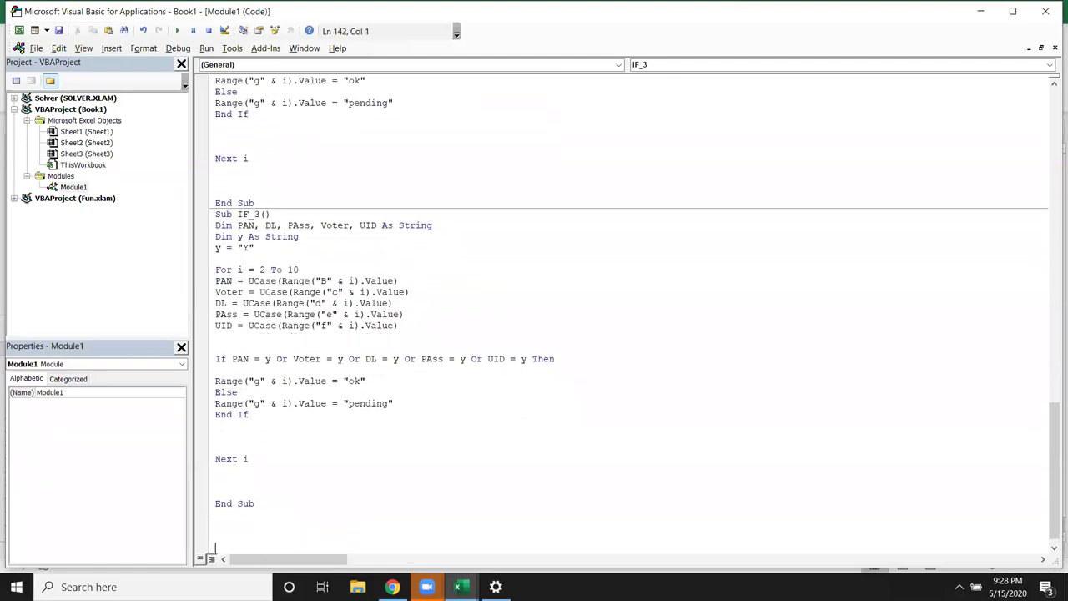
pyautogui.press('Return')
pyautogui.press('Return')
pyautogui.press('Return')
# Step: Rename the copy to IF_4 and delete its old If...End If block
pyautogui.click(264, 182)
pyautogui.press('BackSpace')
pyautogui.write('4')
pyautogui.click(286, 269)
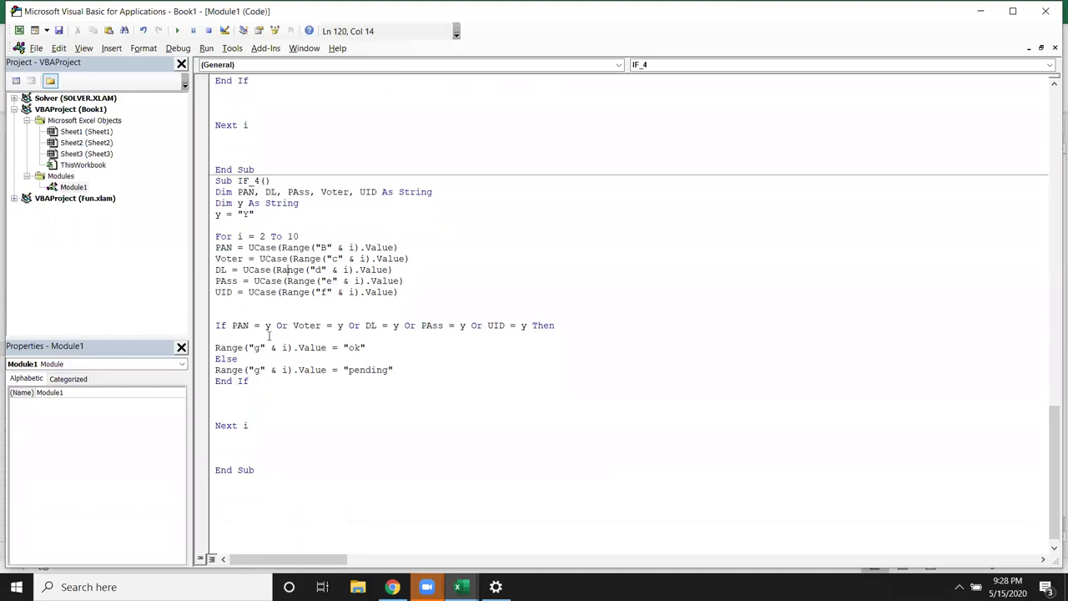
pyautogui.moveTo(216, 325)
pyautogui.mouseDown()
pyautogui.moveTo(558, 348)
pyautogui.moveTo(557, 371)
pyautogui.mouseUp()
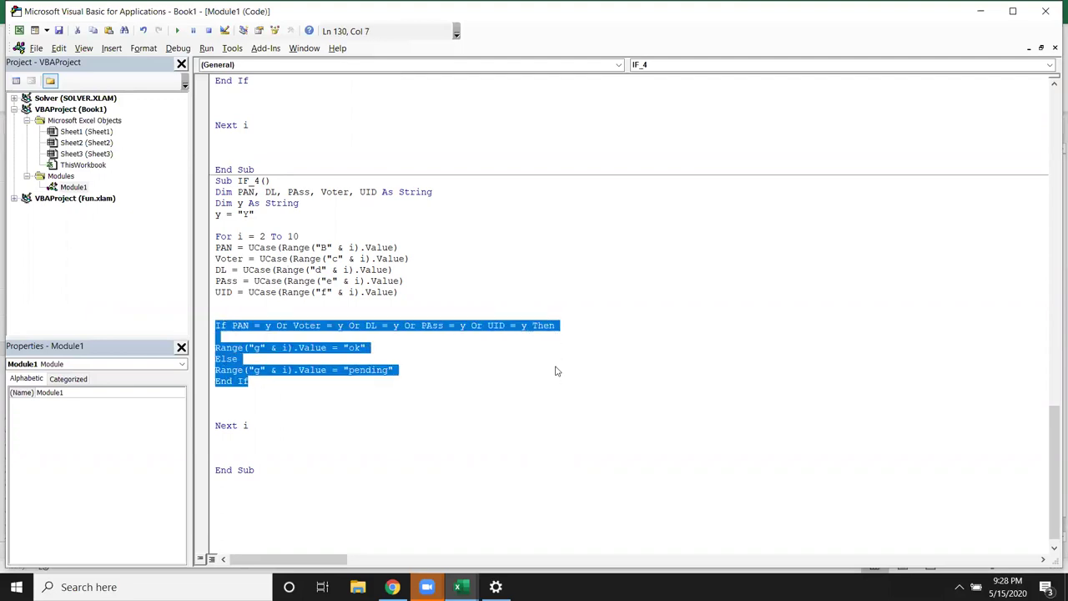
pyautogui.press('Delete')
# Step: Add If PAN = y Then with Range("G" & i).Value = "OK" beneath it
pyautogui.press('Return')
pyautogui.press('Up')
pyautogui.write('if y')
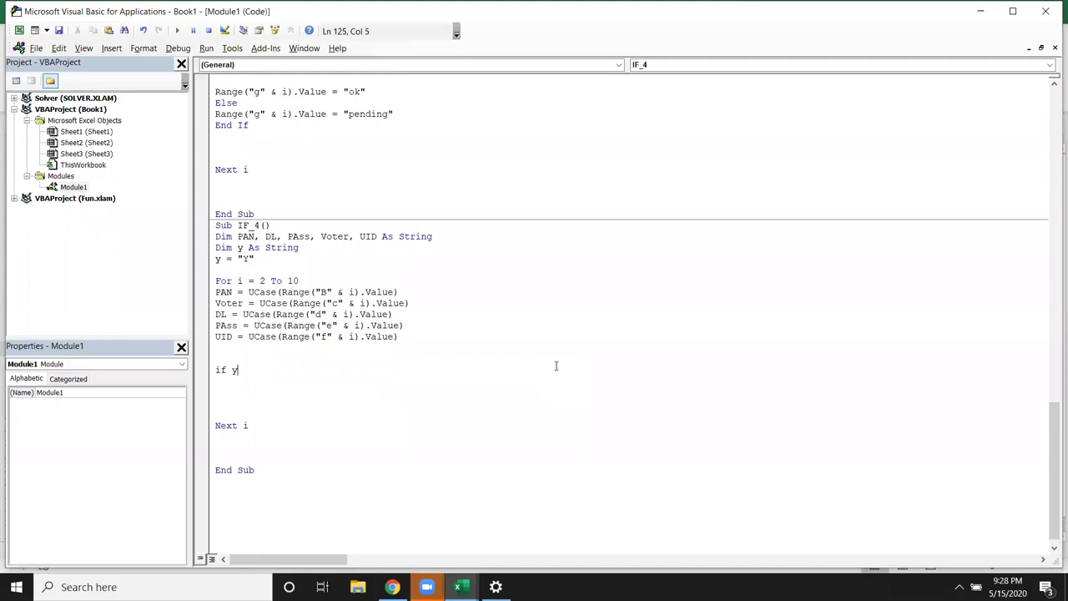
pyautogui.write('=')
pyautogui.press('BackSpace')
pyautogui.press('BackSpace')
pyautogui.write('pan=y ')
pyautogui.write('then')
pyautogui.press('Return')
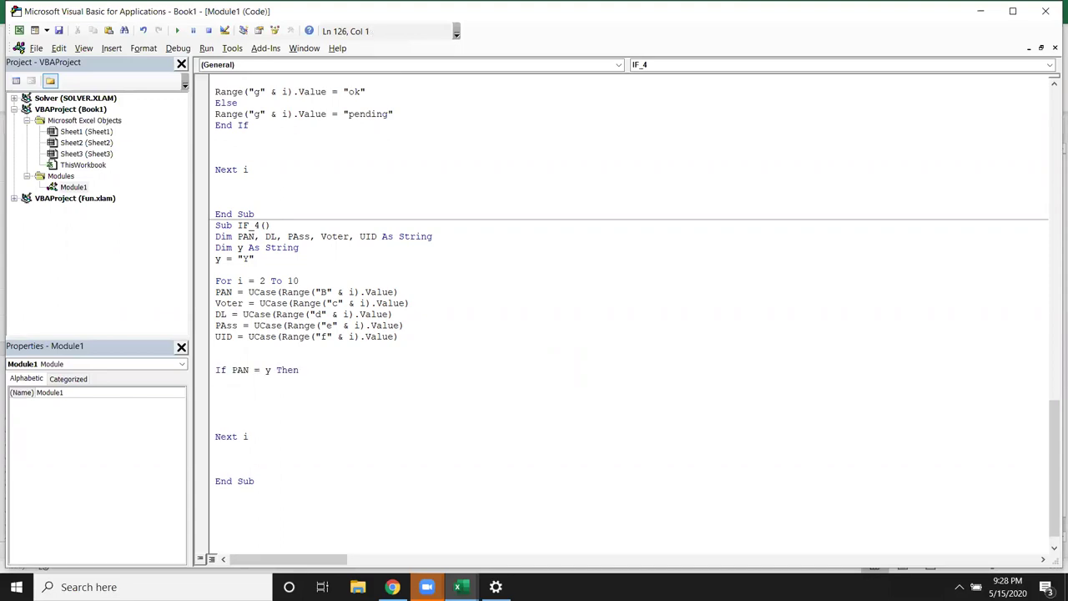
pyautogui.write('range("G" & i)')
pyautogui.write('.v')
pyautogui.press('Down')
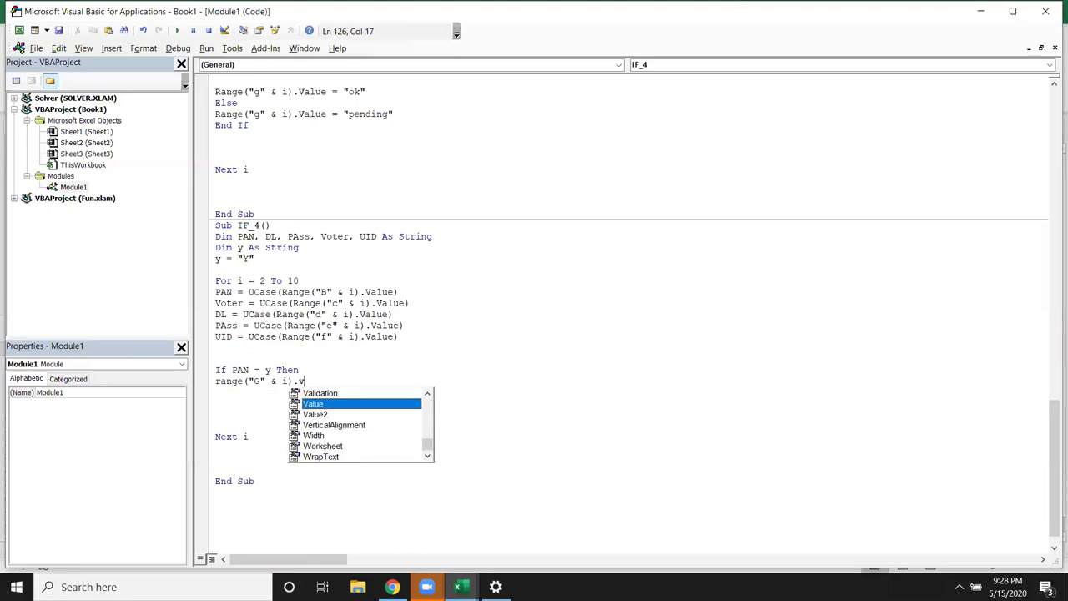
pyautogui.press('Tab')
pyautogui.write('= "OK"')
pyautogui.press('Return')
# Step: Add an ElseIf Voter = y Then line below the OK assignment
pyautogui.press('Up')
pyautogui.hotkey('shift', 'End')
pyautogui.press('Down')
pyautogui.write('elseif')
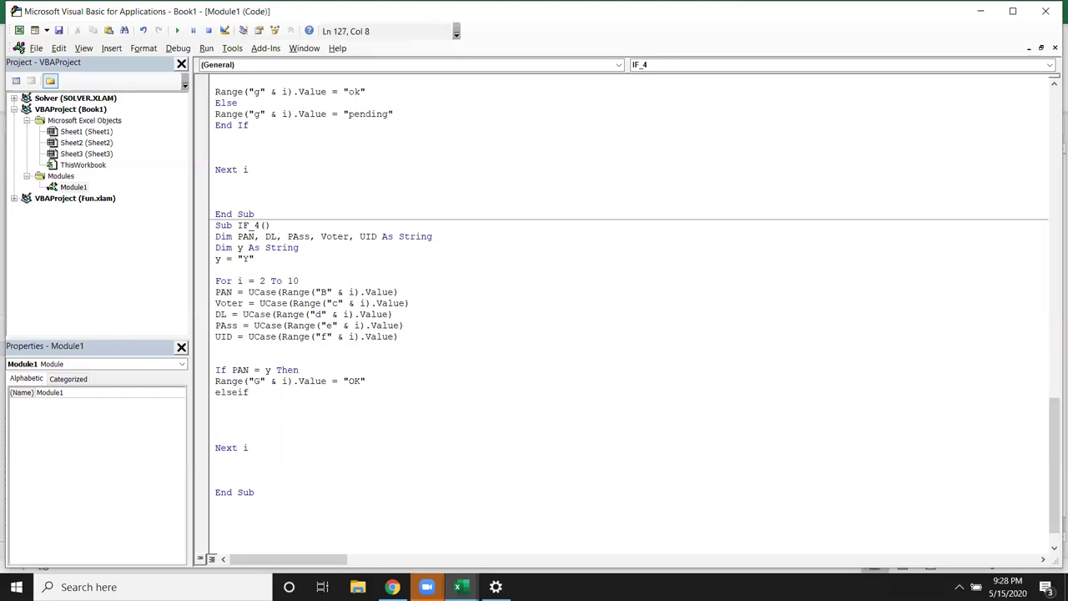
pyautogui.write('Voter =')
pyautogui.write(' y Then')
pyautogui.press('Return')
# Step: Duplicate the OK assignment and ElseIf lines as another pair
pyautogui.press('Up')
pyautogui.press('Up')
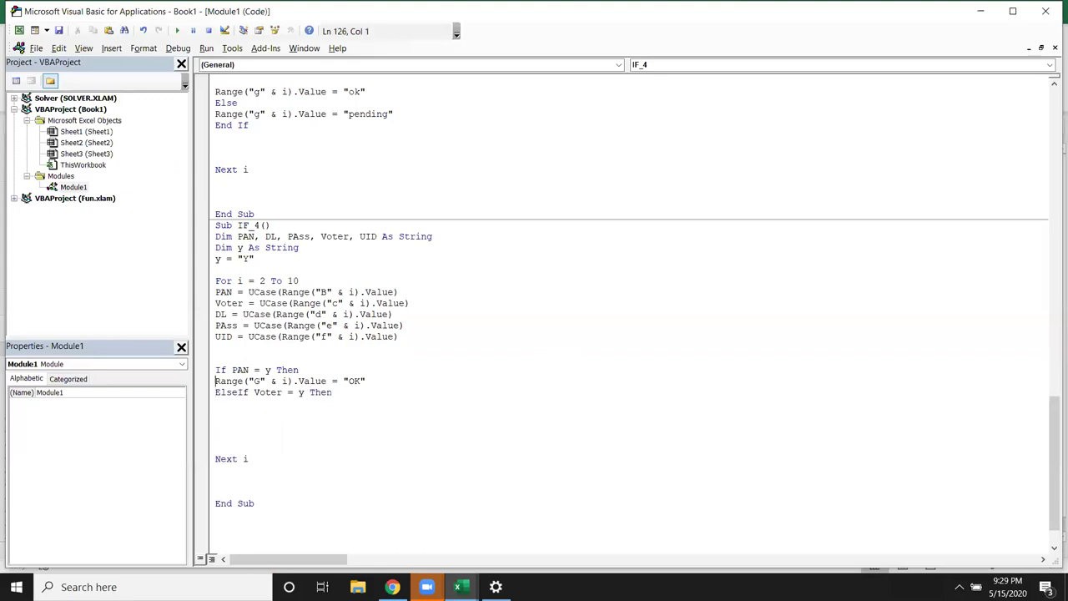
pyautogui.hotkey('shift', 'Down')
pyautogui.hotkey('shift', 'Down')
pyautogui.hotkey('ctrl', 'c')
pyautogui.press('Right')
pyautogui.hotkey('ctrl', 'v')
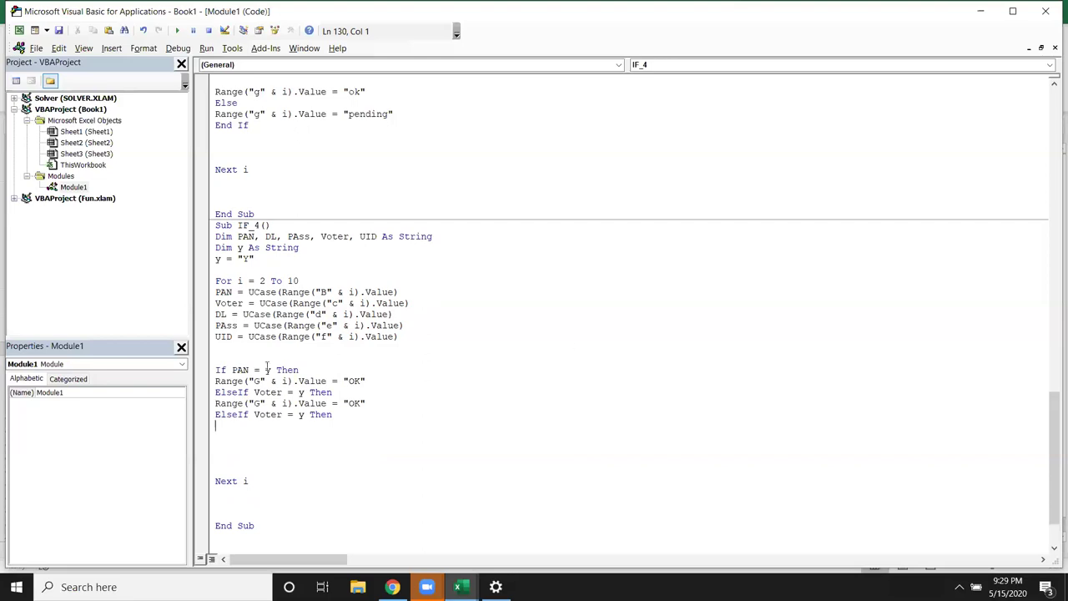
pyautogui.doubleClick(239, 370)
pyautogui.scroll(3, 245, 278)
pyautogui.scroll(3, 245, 278)
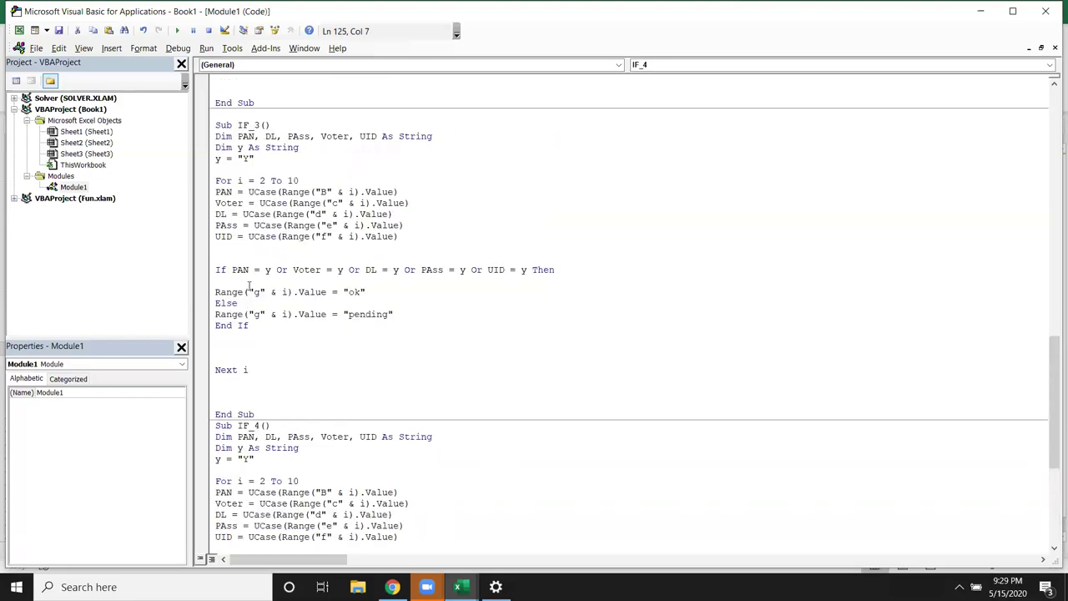
pyautogui.scroll(4, 247, 279)
pyautogui.scroll(9, 251, 284)
pyautogui.scroll(4, 254, 287)
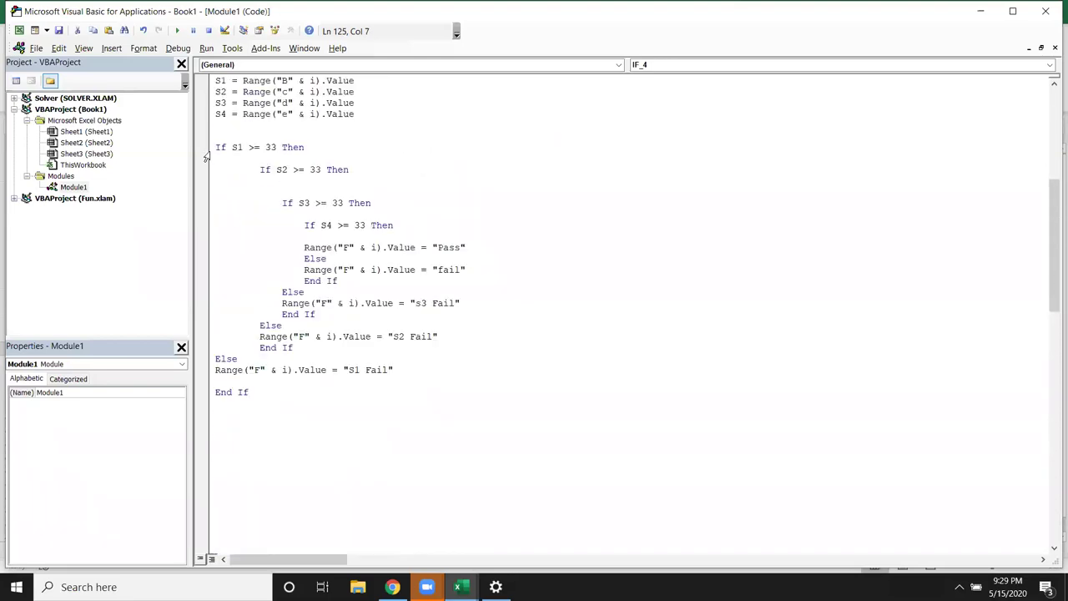
pyautogui.click(205, 150)
pyautogui.moveTo(255, 169); pyautogui.dragTo(375, 172)
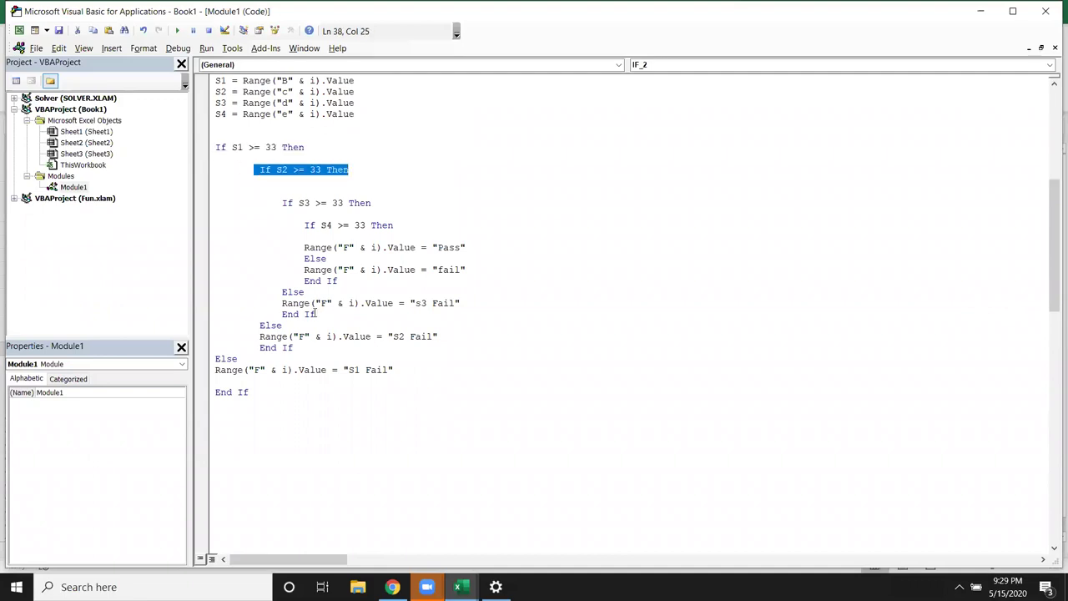
pyautogui.moveTo(215, 358); pyautogui.dragTo(249, 389)
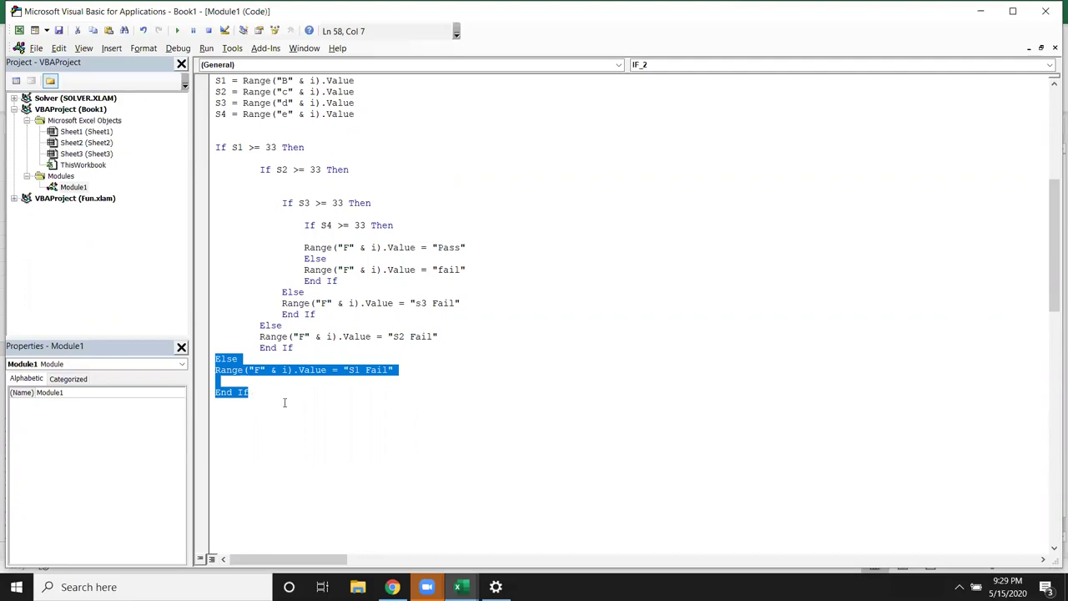
pyautogui.scroll(-5, 284, 403)
pyautogui.scroll(-5, 286, 406)
pyautogui.scroll(-4, 288, 408)
pyautogui.scroll(-6, 291, 412)
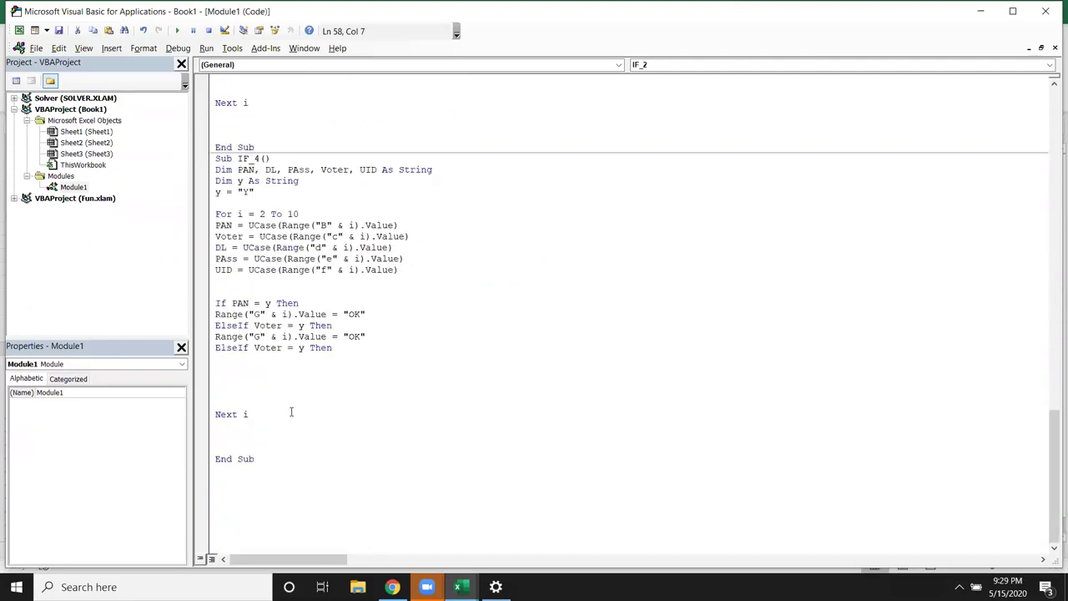
pyautogui.scroll(3, 287, 405)
pyautogui.scroll(-3, 275, 389)
# Step: Highlight the If PAN condition and the ElseIf Voter lines in IF_4
pyautogui.moveTo(215, 303); pyautogui.dragTo(300, 303)
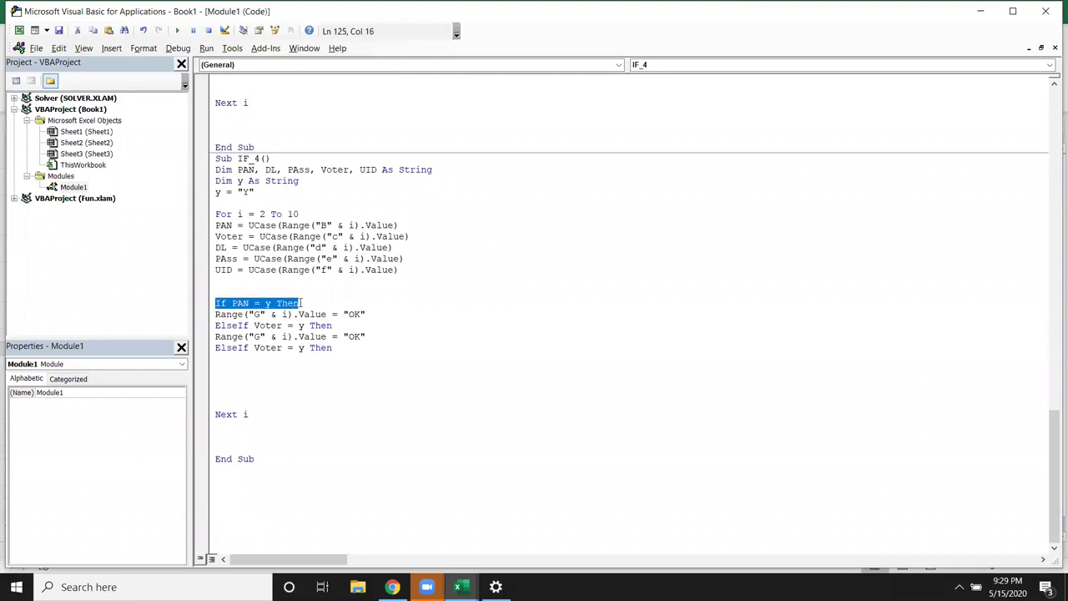
pyautogui.click(216, 314)
pyautogui.moveTo(215, 325); pyautogui.dragTo(239, 380)
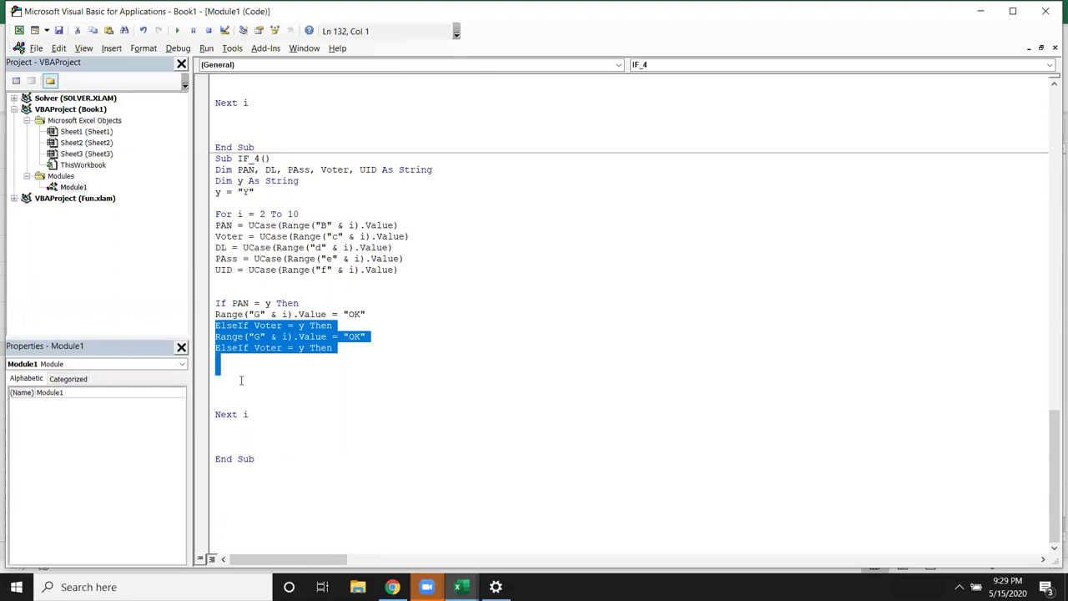
pyautogui.doubleClick(224, 327)
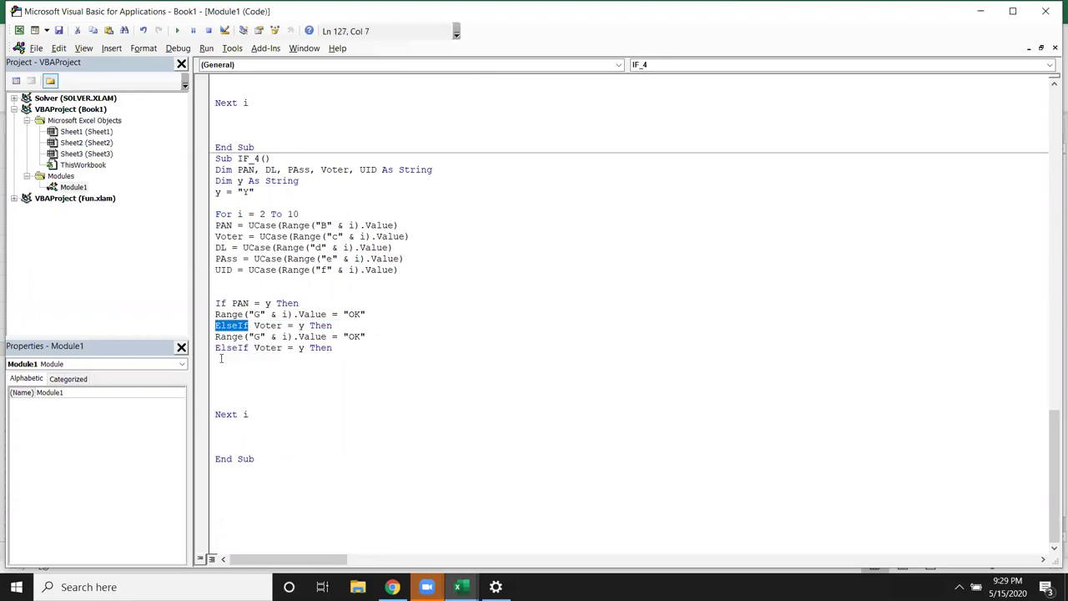
# Step: Change the last ElseIf condition to DL and add a Range OK line under it
pyautogui.click(300, 350)
pyautogui.doubleClick(268, 348)
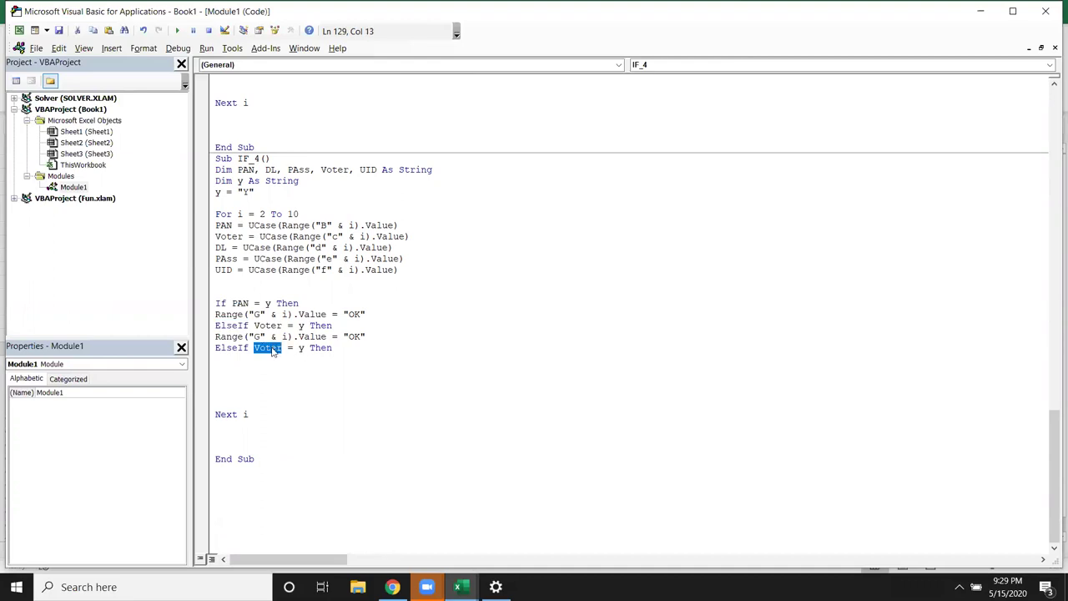
pyautogui.write('dl')
pyautogui.click(277, 359)
pyautogui.press('Up')
pyautogui.press('Up')
pyautogui.hotkey('shift', 'Down')
pyautogui.hotkey('ctrl', 'c')
pyautogui.press('Down')
pyautogui.hotkey('ctrl', 'v')
# Step: Add an ElseIf PAss branch with its own Range OK line
pyautogui.press('Up')
pyautogui.press('Up')
pyautogui.hotkey('shift', 'Down')
pyautogui.hotkey('ctrl', 'c')
pyautogui.press('Down')
pyautogui.hotkey('ctrl', 'v')
pyautogui.doubleClick(259, 369)
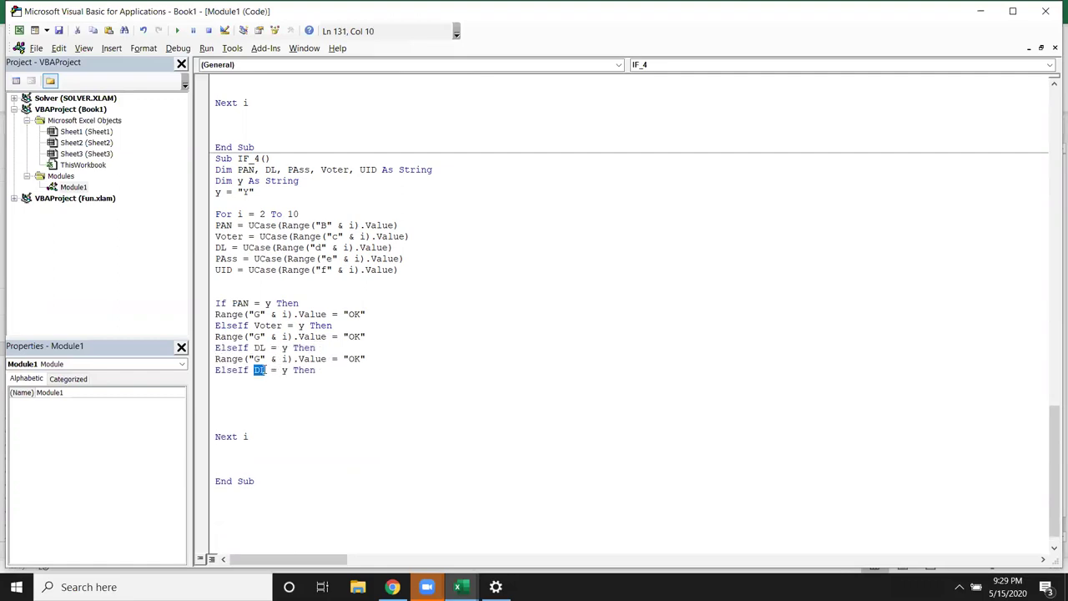
pyautogui.write('Pass')
pyautogui.click(239, 388)
pyautogui.press('Up')
# Step: Add an ElseIf UID branch with its own Range OK line
pyautogui.press('Up')
pyautogui.press('Up')
pyautogui.hotkey('shift', 'Down')
pyautogui.hotkey('ctrl', 'c')
pyautogui.press('Down')
pyautogui.hotkey('ctrl', 'v')
pyautogui.press('Up')
pyautogui.press('Up')
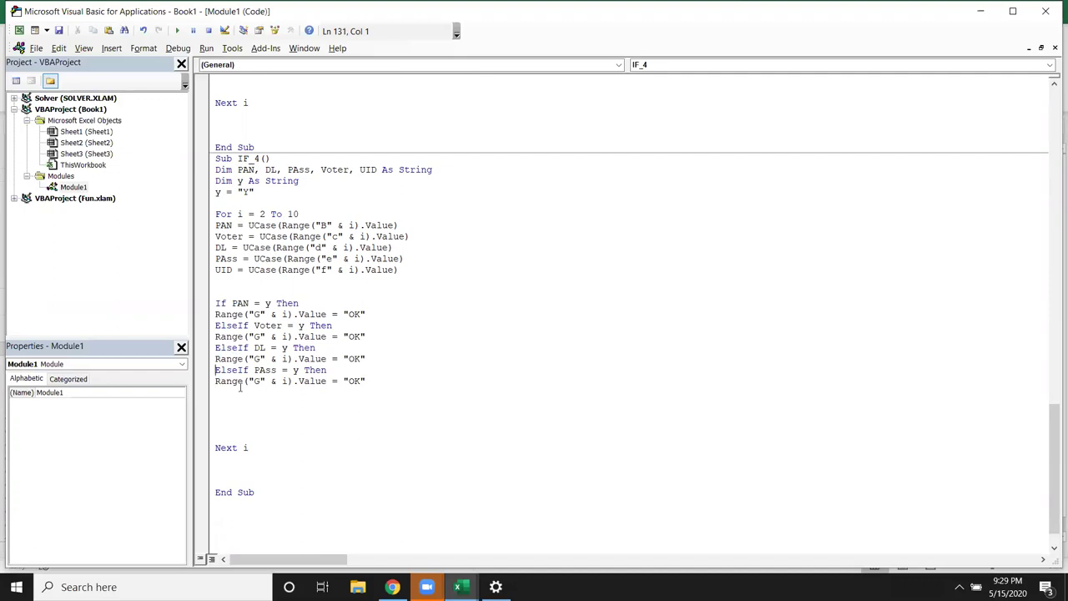
pyautogui.hotkey('shift', 'Down')
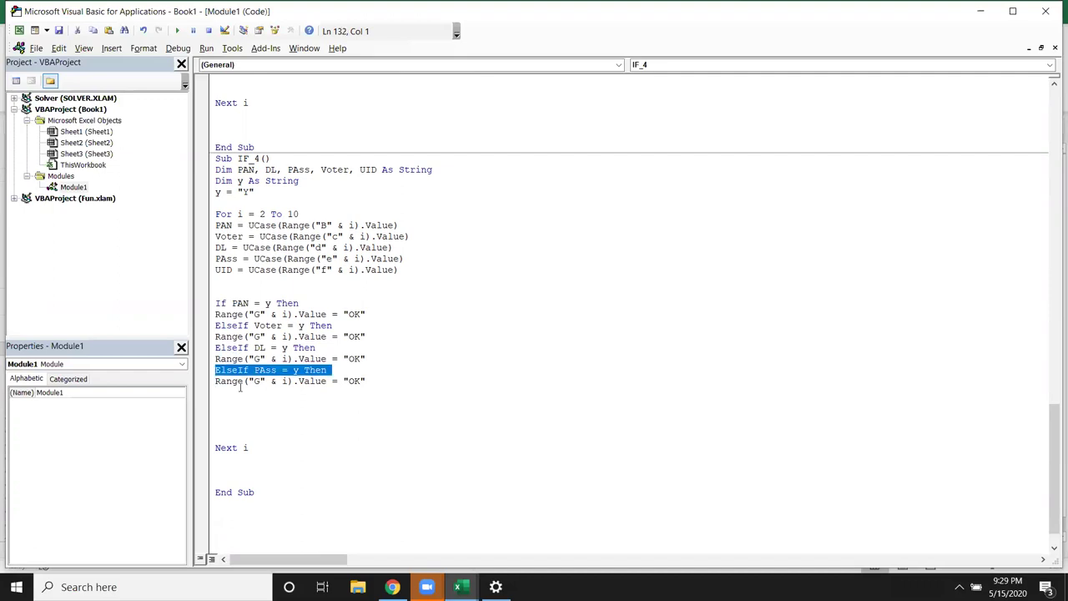
pyautogui.press('Down')
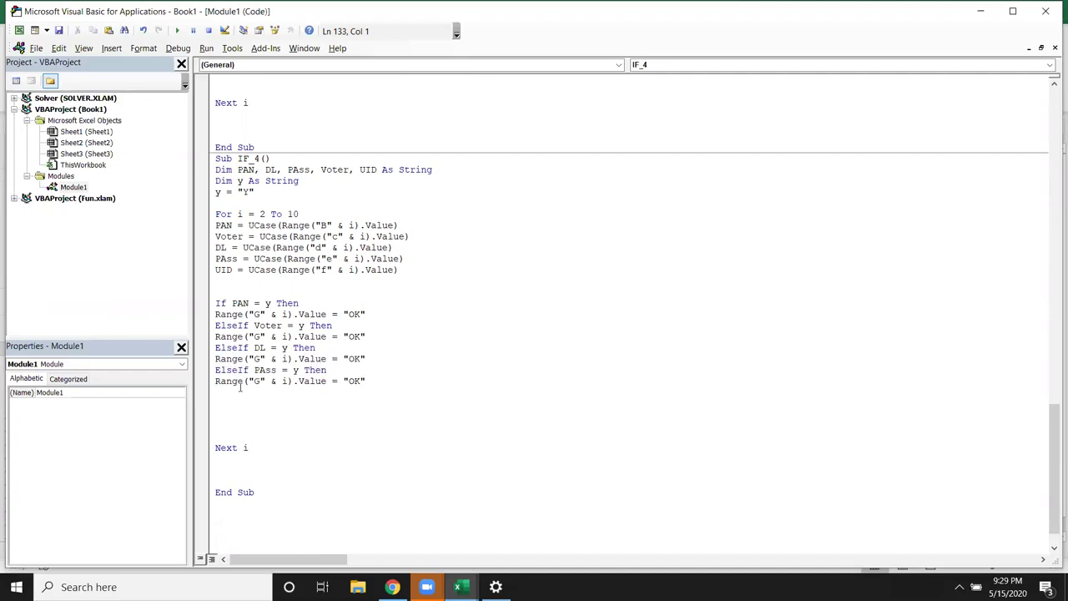
pyautogui.hotkey('ctrl', 'v')
pyautogui.doubleClick(266, 392)
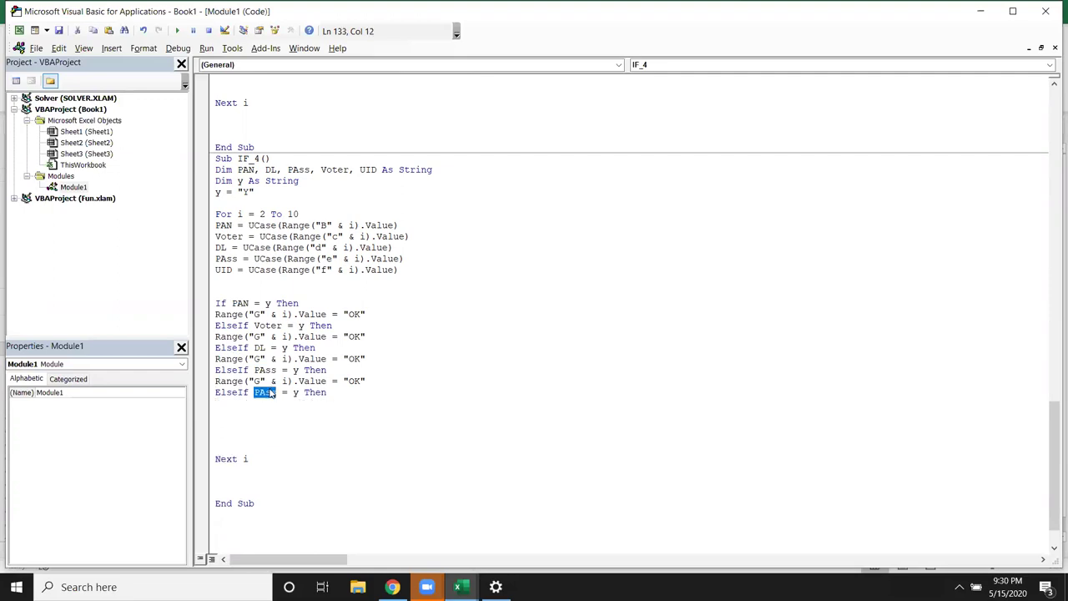
pyautogui.write('UID')
pyautogui.press('Up')
pyautogui.press('Up')
pyautogui.press('Up')
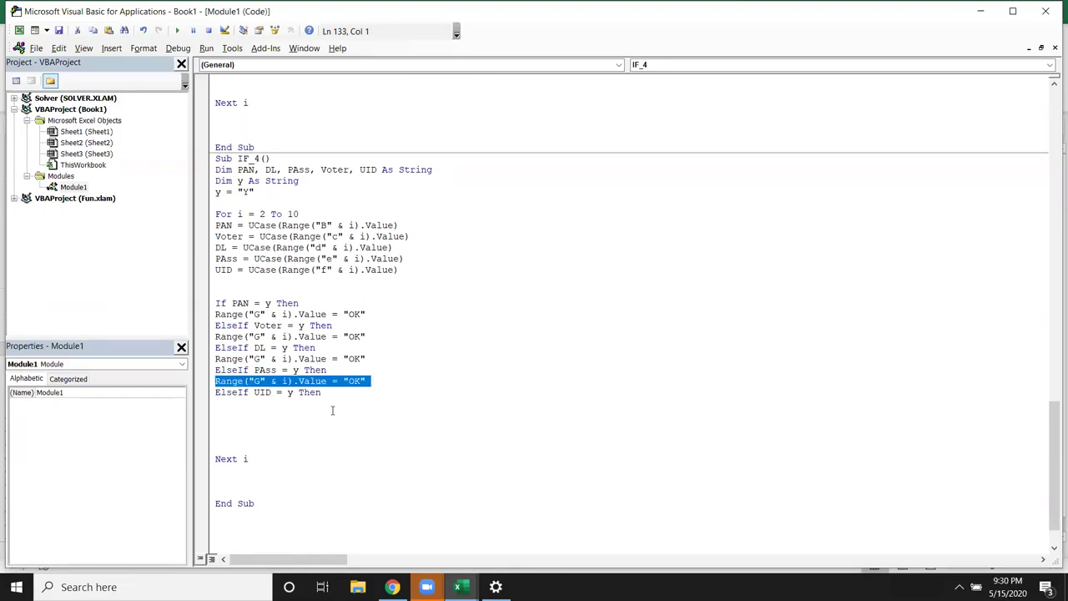
pyautogui.click(332, 410)
pyautogui.hotkey('ctrl', 'v')
pyautogui.press('Return')
# Step: Add an Else branch with a Range line, then close the block with End If
pyautogui.write('else')
pyautogui.press('Return')
pyautogui.press('Up')
pyautogui.press('Up')
pyautogui.hotkey('shift', 'Down')
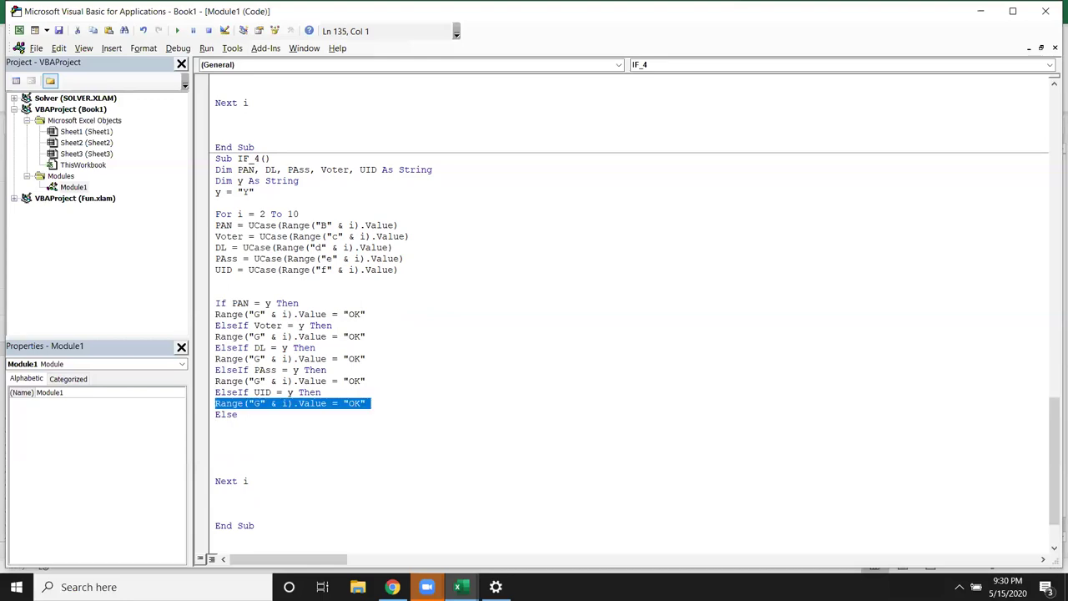
pyautogui.hotkey('ctrl', 'c')
pyautogui.press('Down')
pyautogui.hotkey('ctrl', 'v')
pyautogui.write('end if')
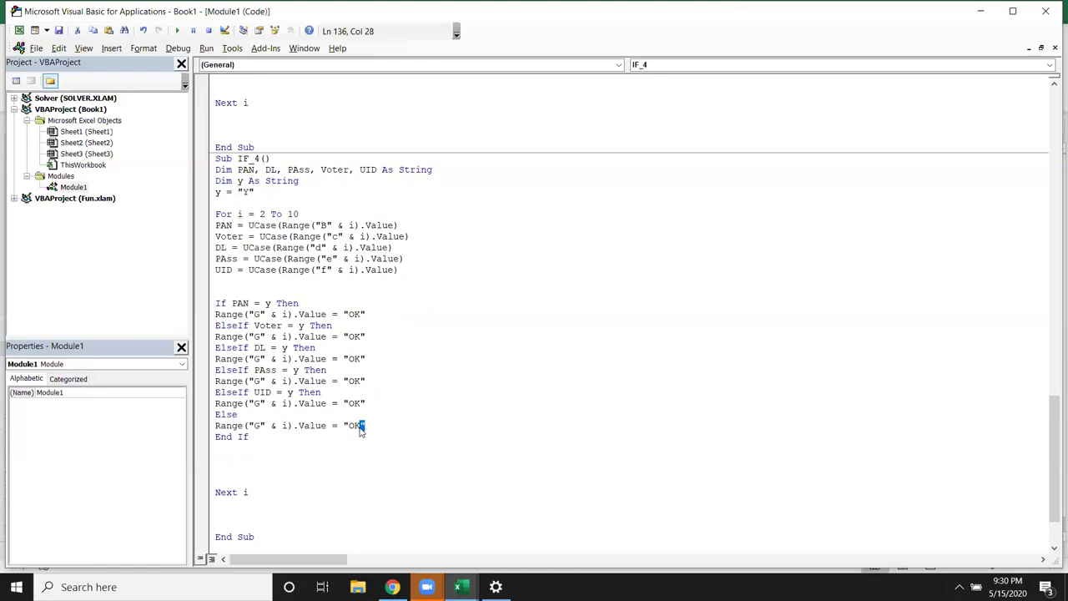
# Step: Make the Else branch write "Pending", then run IF_4 with F5 and check the worksheet
pyautogui.doubleClick(354, 426)
pyautogui.click(350, 426)
pyautogui.moveTo(347, 426); pyautogui.dragTo(361, 426)
pyautogui.write('Pending')
pyautogui.click(355, 470)
pyautogui.click(253, 225)
pyautogui.press('F5')
pyautogui.hotkey('alt', 'F11')
pyautogui.hotkey('alt', 'F11')
# Step: Change the first results to "PAN OK" and "Voter OK", then rerun IF_4 to view column G
pyautogui.doubleClick(354, 314)
pyautogui.press('Left')
pyautogui.write('PAND')
pyautogui.press('BackSpace')
pyautogui.write('"')
pyautogui.write('Voter')
pyautogui.click(401, 369)
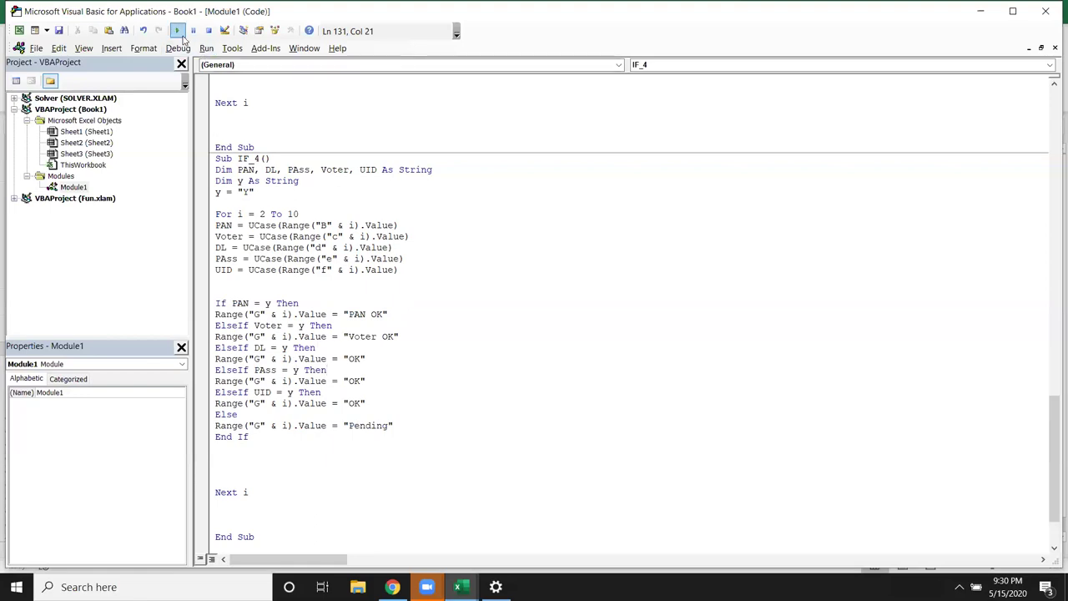
pyautogui.hotkey('alt', 'F11')
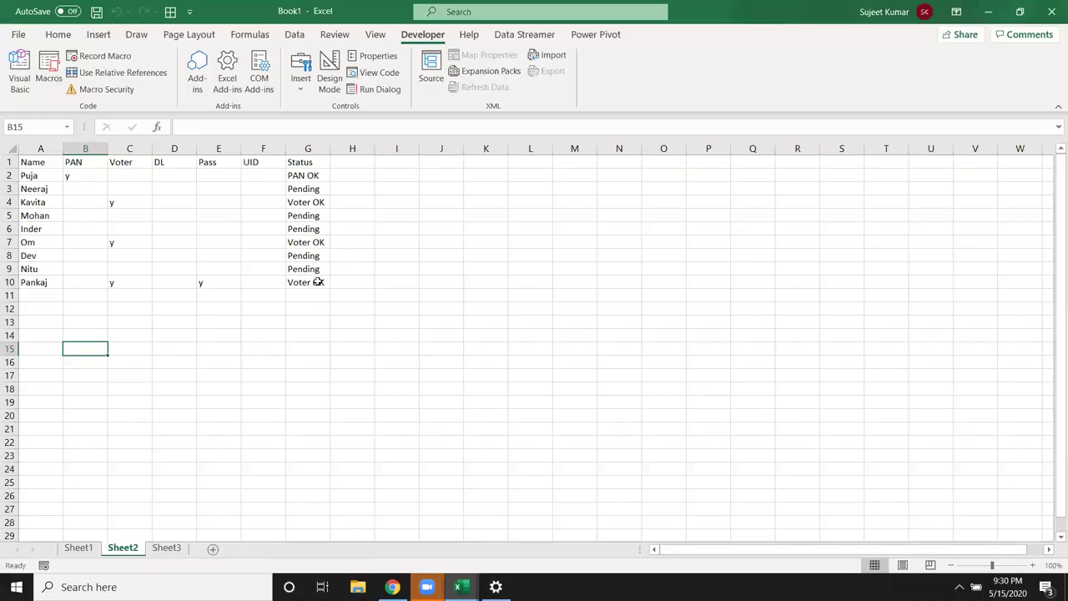
pyautogui.hotkey('alt', 'F11')
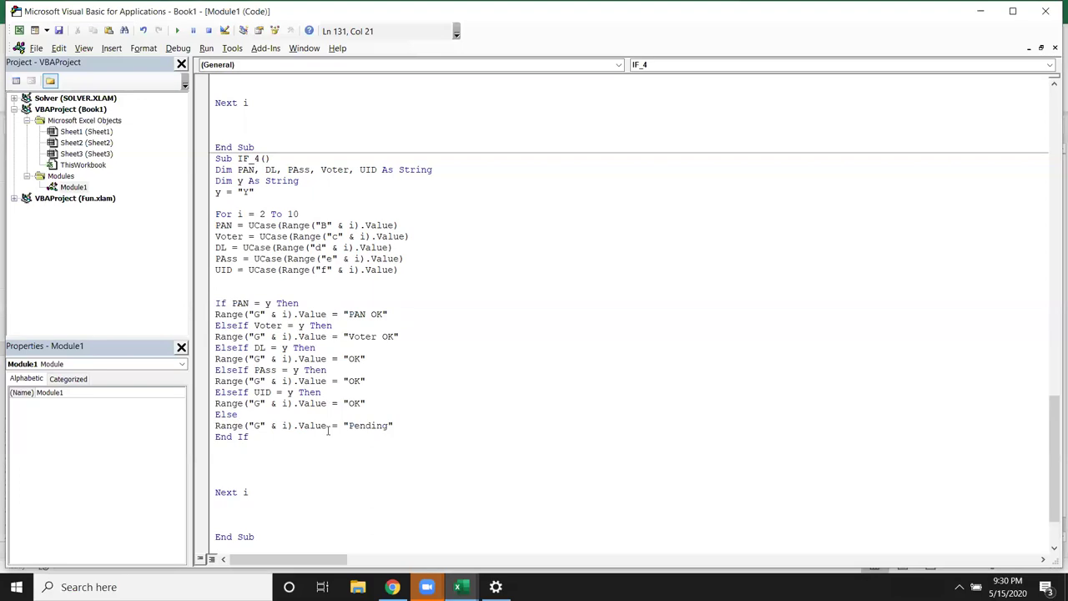
pyautogui.scroll(-1, 269, 529)
pyautogui.scroll(1, 270, 529)
pyautogui.scroll(-1, 265, 521)
pyautogui.click(263, 515)
pyautogui.moveTo(263, 515); pyautogui.dragTo(204, 38)
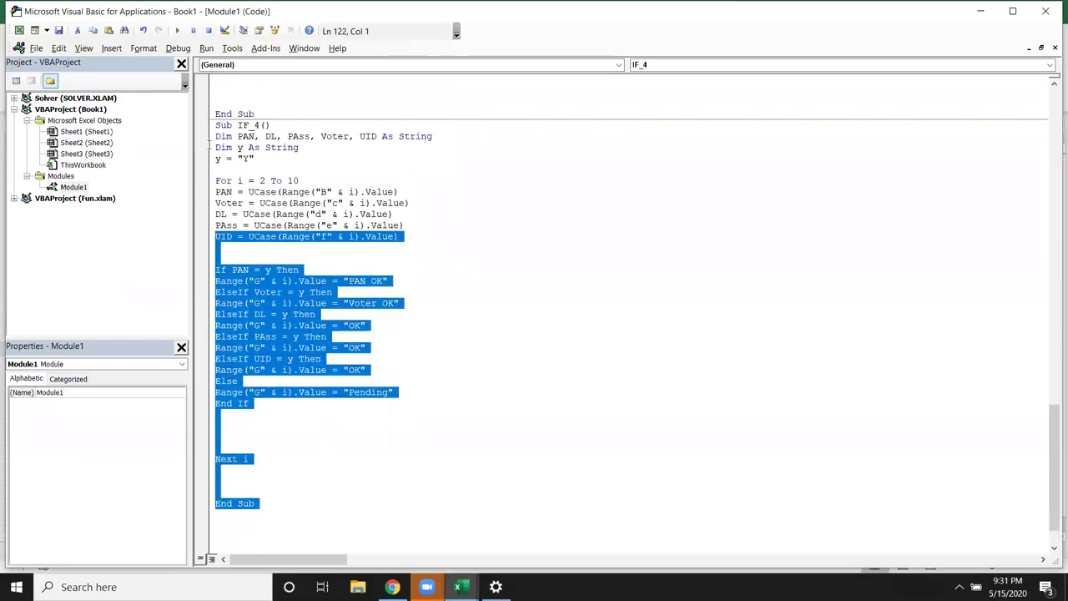
pyautogui.scroll(-6, 391, 306)
pyautogui.scroll(-5, 401, 321)
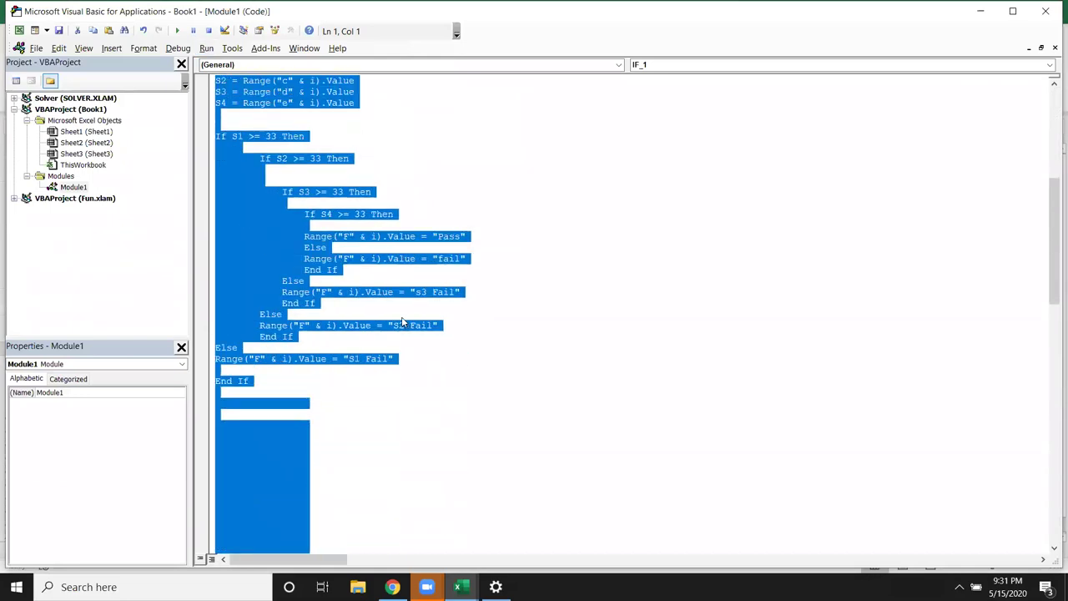
pyautogui.scroll(-8, 467, 389)
pyautogui.scroll(-5, 468, 390)
pyautogui.scroll(-5, 468, 390)
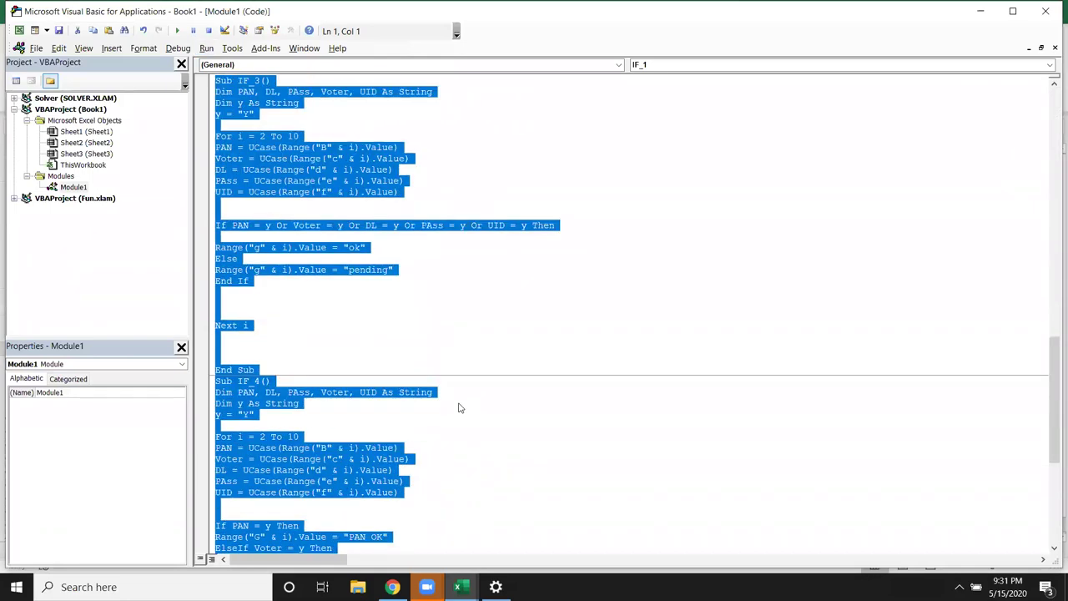
pyautogui.scroll(-5, 454, 409)
pyautogui.scroll(-5, 454, 409)
pyautogui.scroll(-1, 454, 409)
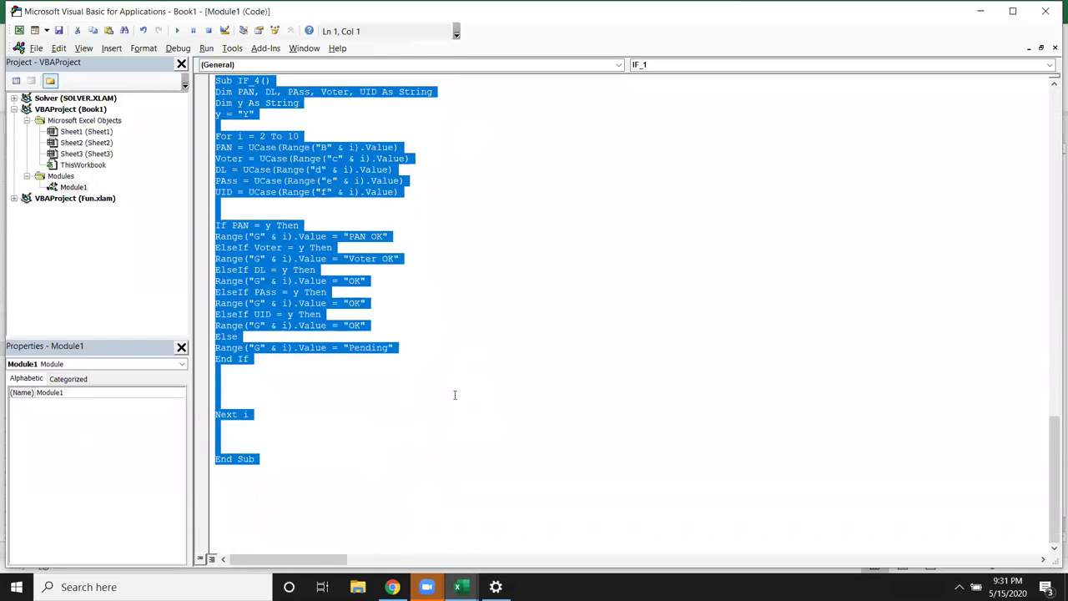
pyautogui.click(455, 393)
pyautogui.scroll(10, 457, 390)
pyautogui.scroll(13, 458, 390)
pyautogui.scroll(9, 457, 391)
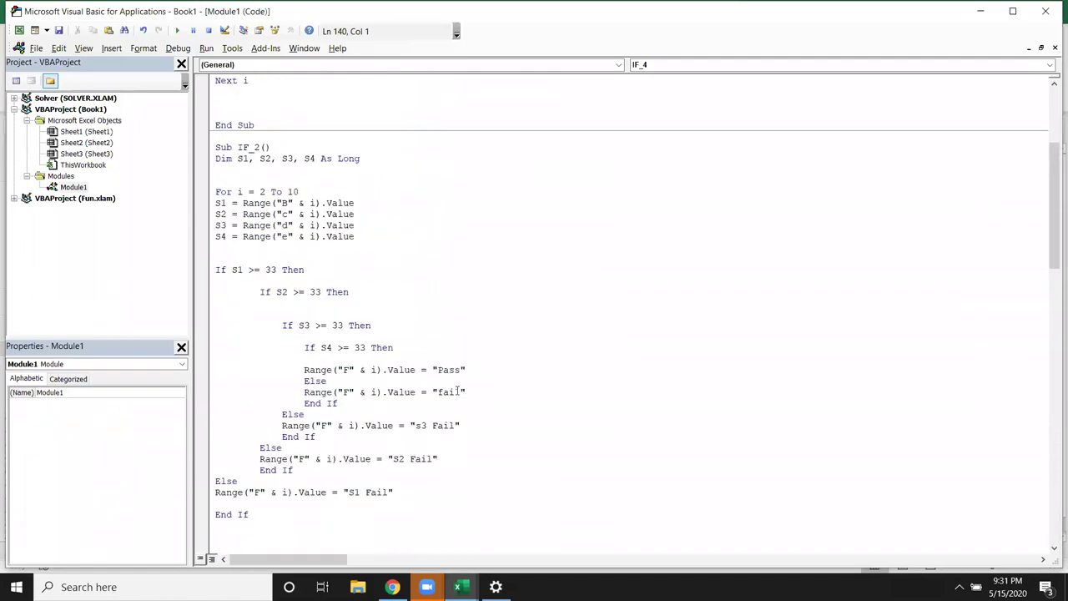
pyautogui.scroll(7, 457, 391)
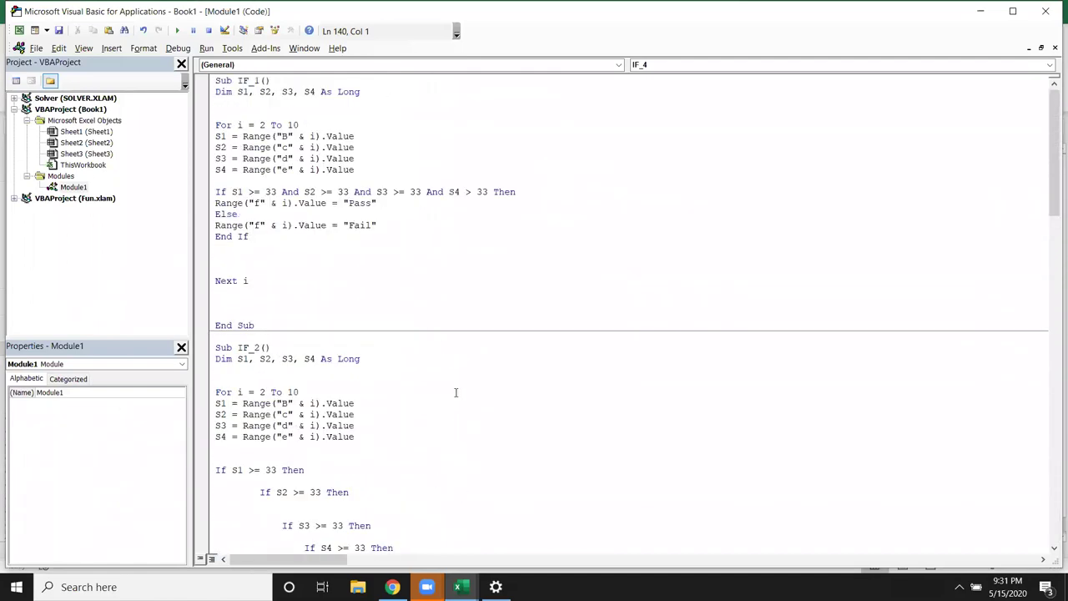